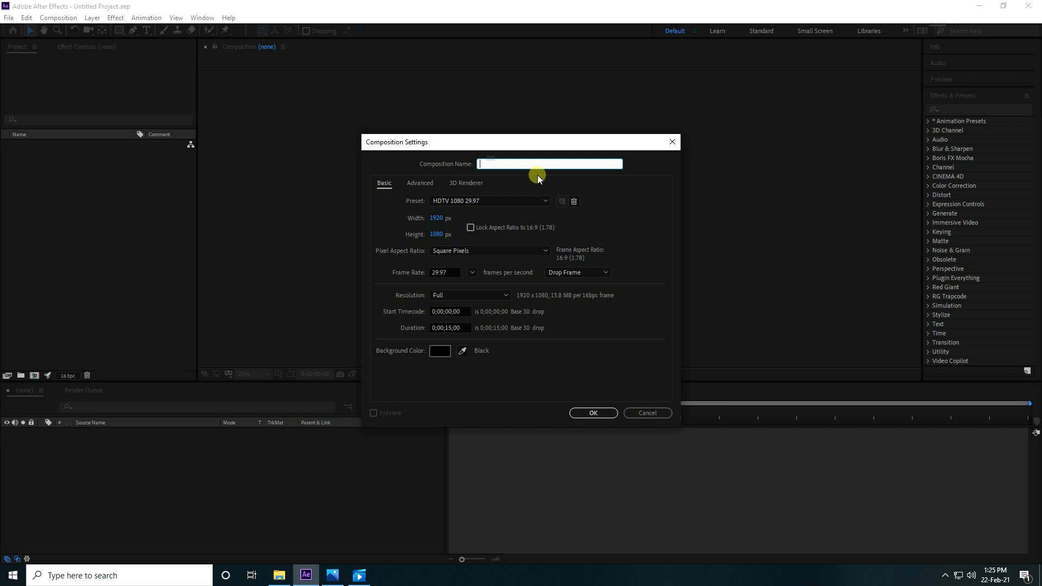
Step: Create a composition named 3D using the HDTV 1080 29.97 preset with a 15-second duration
{"action": "left_click", "coordinate": [461, 200]}
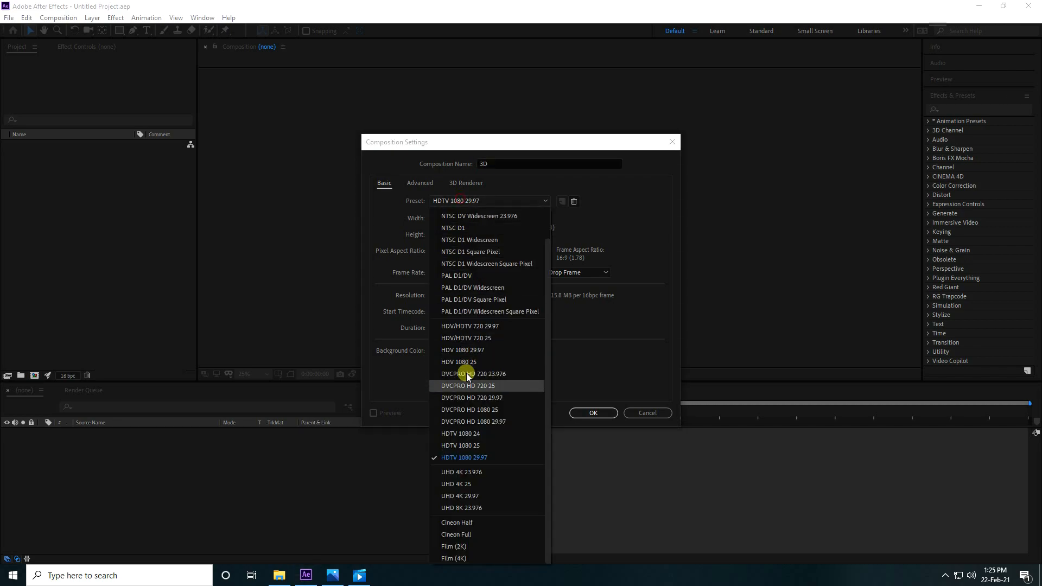
{"action": "left_click", "coordinate": [495, 458]}
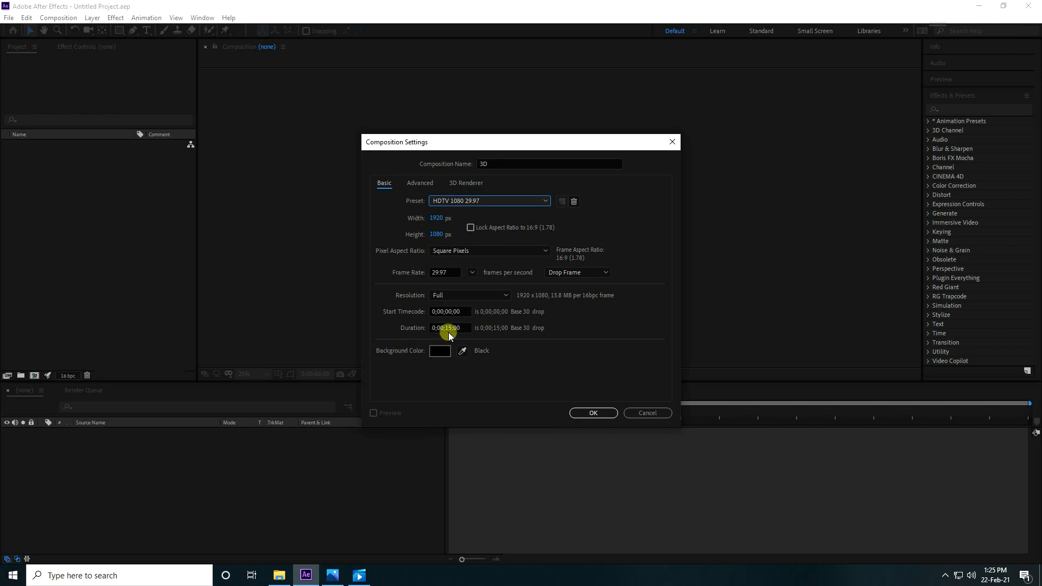
{"action": "left_click", "coordinate": [591, 413]}
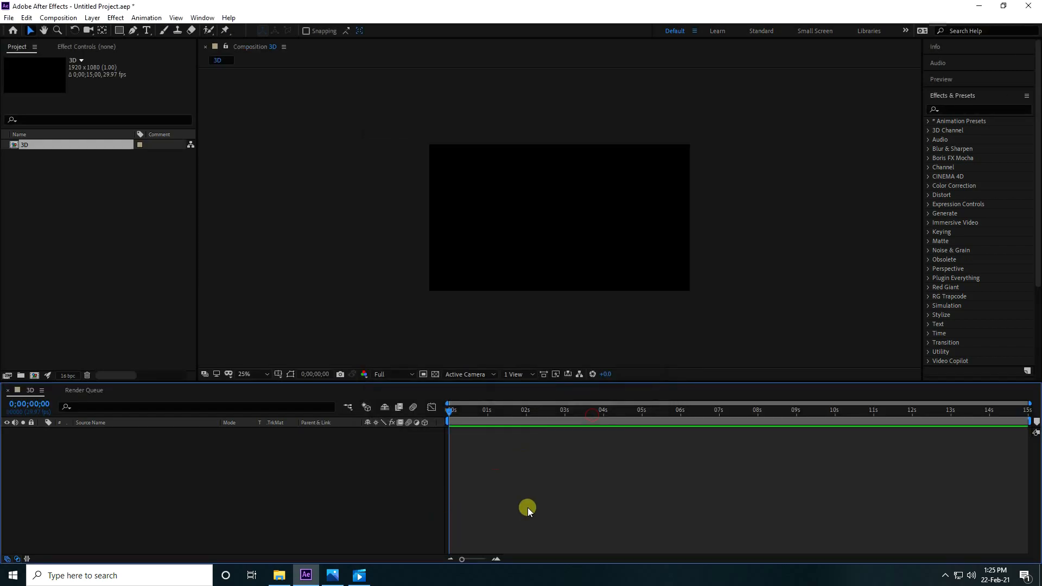
{"action": "left_click", "coordinate": [262, 380]}
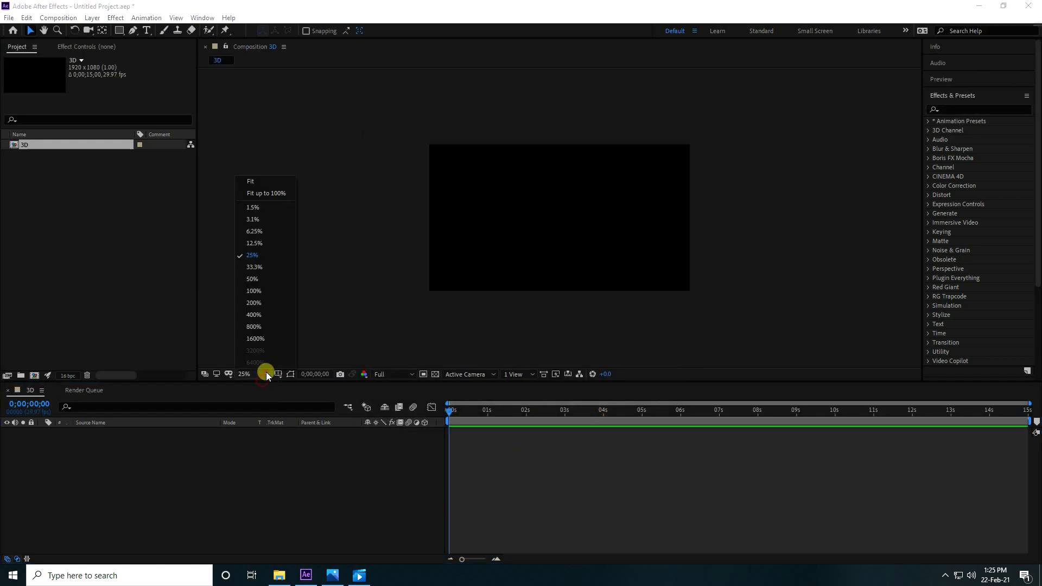
{"action": "left_click", "coordinate": [267, 196]}
{"action": "right_click", "coordinate": [35, 178]}
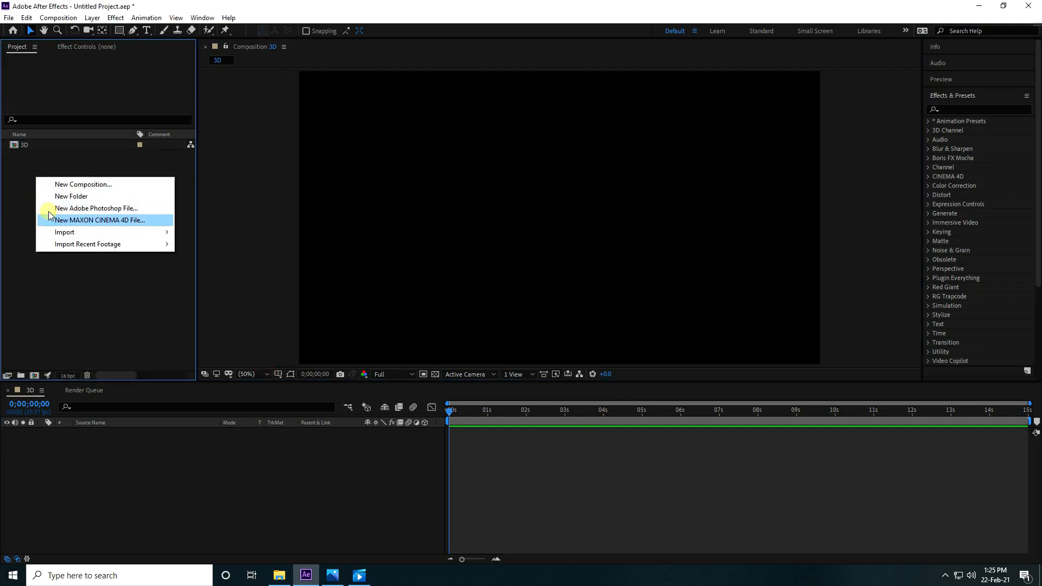
{"action": "mouse_move", "coordinate": [77, 234]}
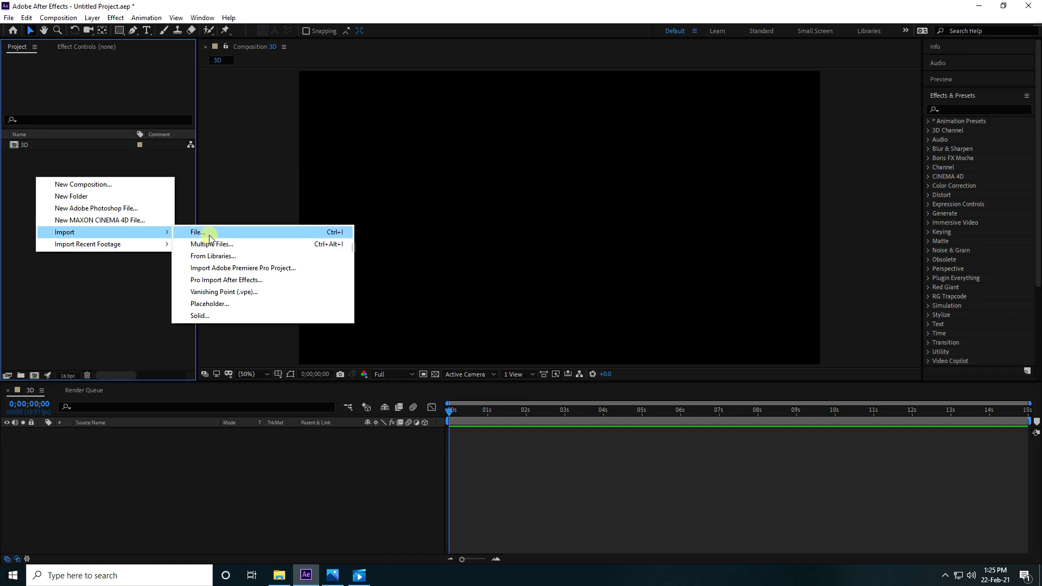
{"action": "left_click", "coordinate": [209, 237]}
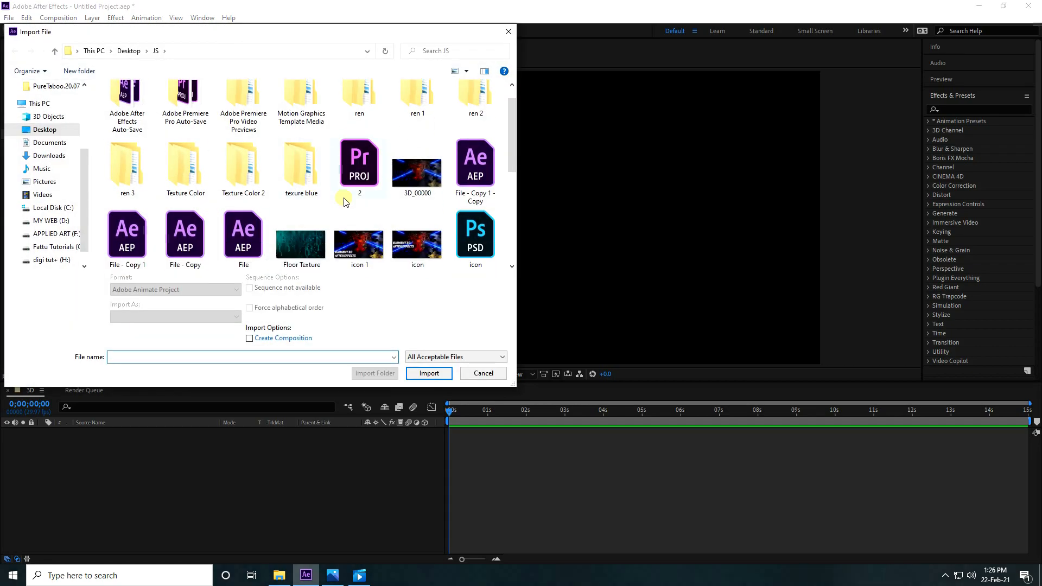
{"action": "scroll", "coordinate": [361, 234], "scroll_direction": "down", "scroll_amount": 3}
{"action": "left_click_drag", "start_coordinate": [309, 224], "coordinate": [361, 179]}
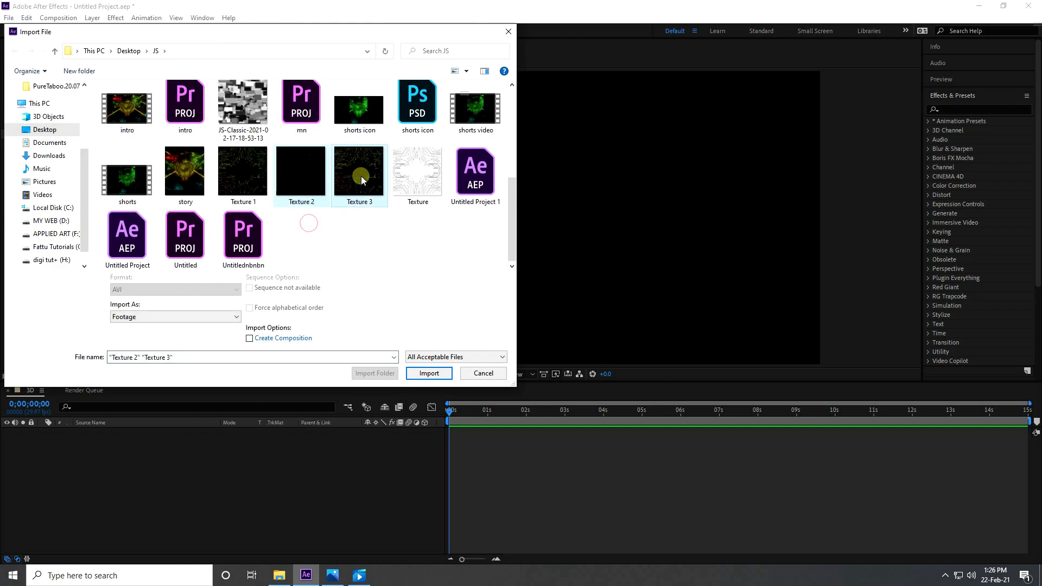
{"action": "left_click", "coordinate": [244, 127], "text": "ctrl"}
{"action": "left_click", "coordinate": [428, 372]}
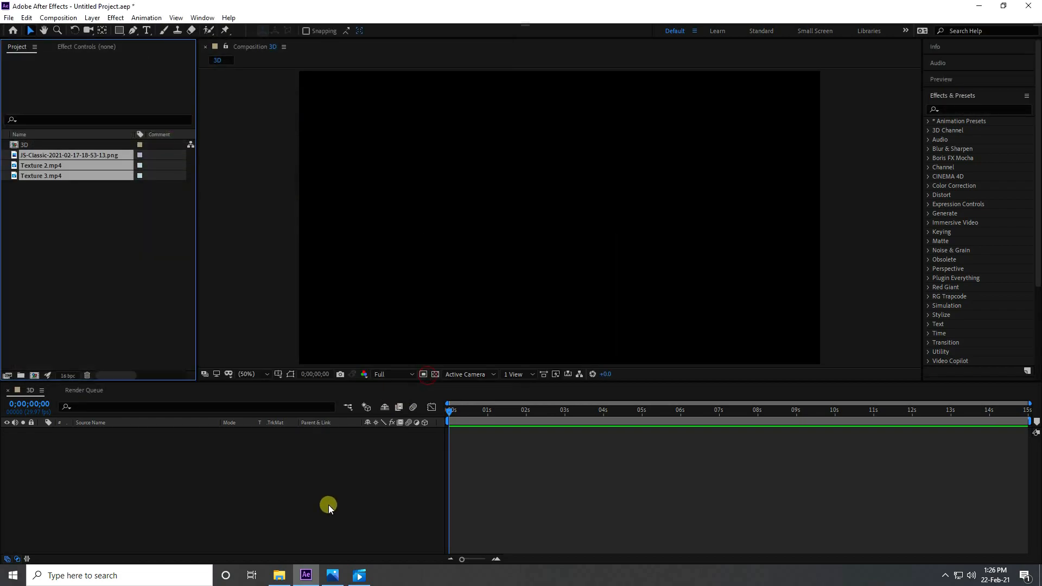
Step: View the circuit texture video in the video player and the JS-Classic image in Photos, closing each viewer
{"action": "left_click", "coordinate": [359, 575]}
{"action": "left_click", "coordinate": [522, 543]}
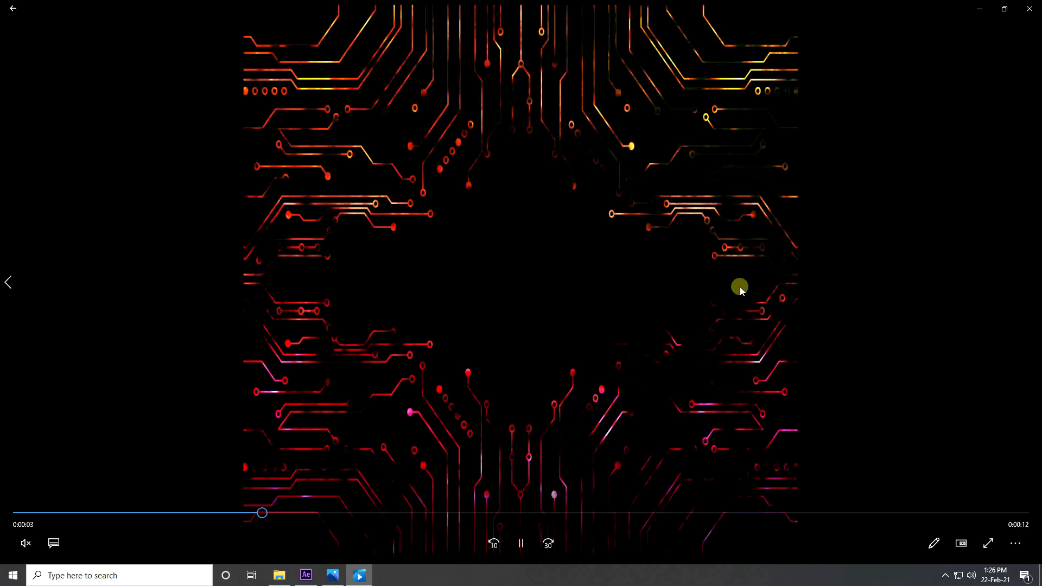
{"action": "left_click", "coordinate": [1029, 8]}
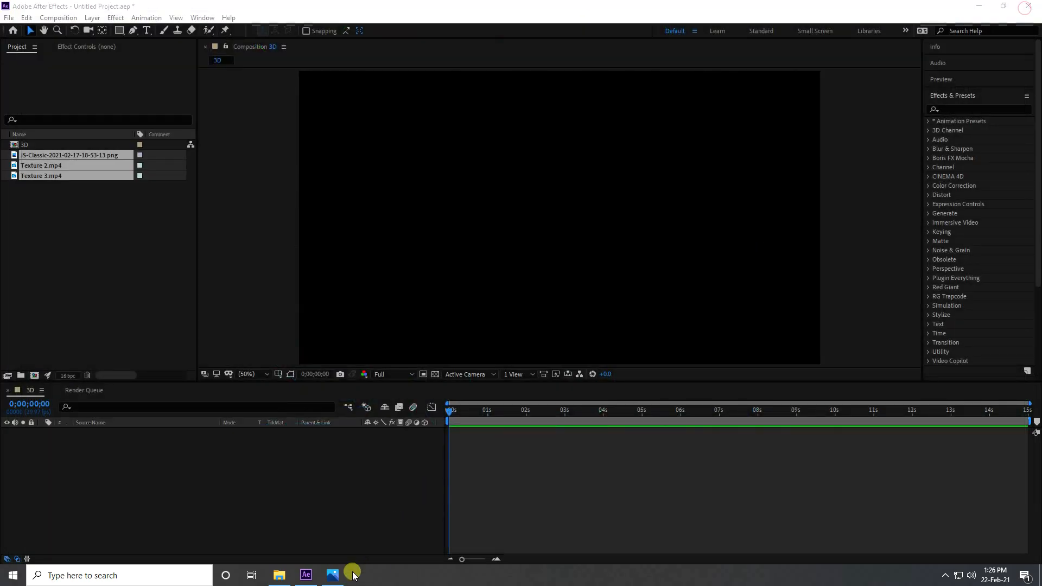
{"action": "left_click", "coordinate": [335, 574]}
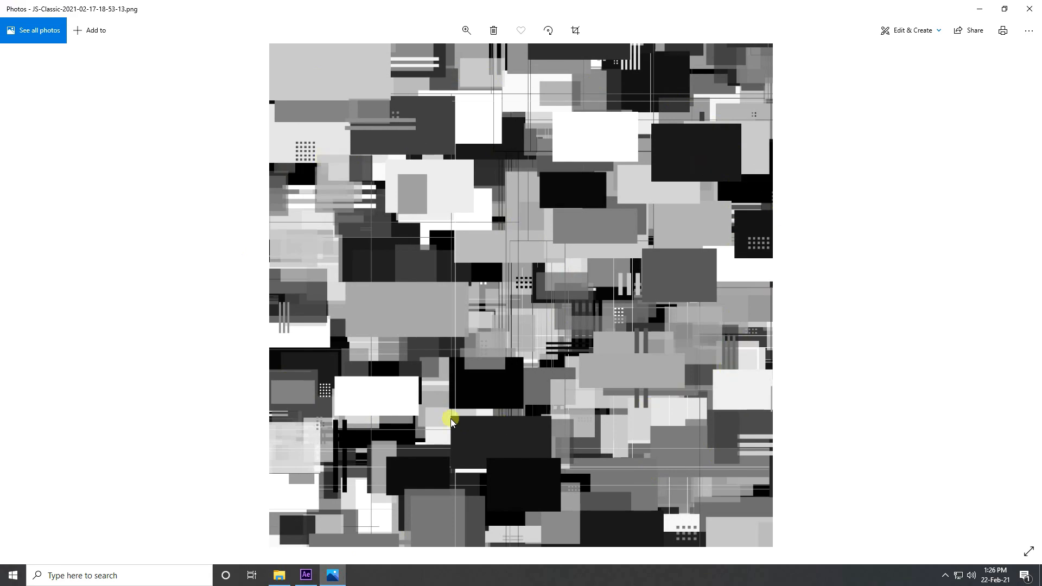
{"action": "left_click", "coordinate": [1029, 6]}
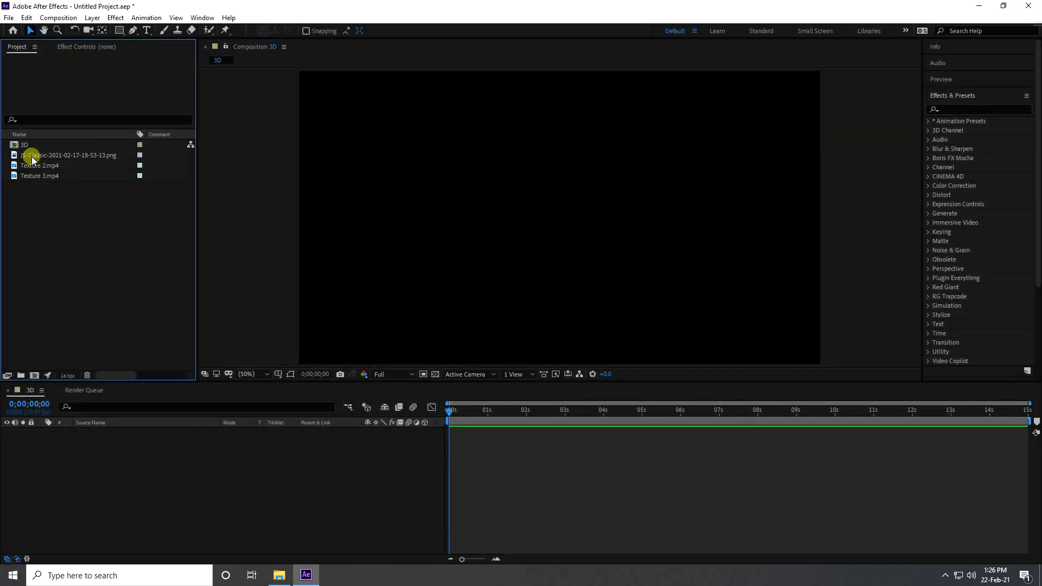
Step: Add the three imported files to the 3D composition as layers and hide the Texture 2 and Texture 3 layers
{"action": "left_click_drag", "start_coordinate": [31, 194], "coordinate": [133, 501]}
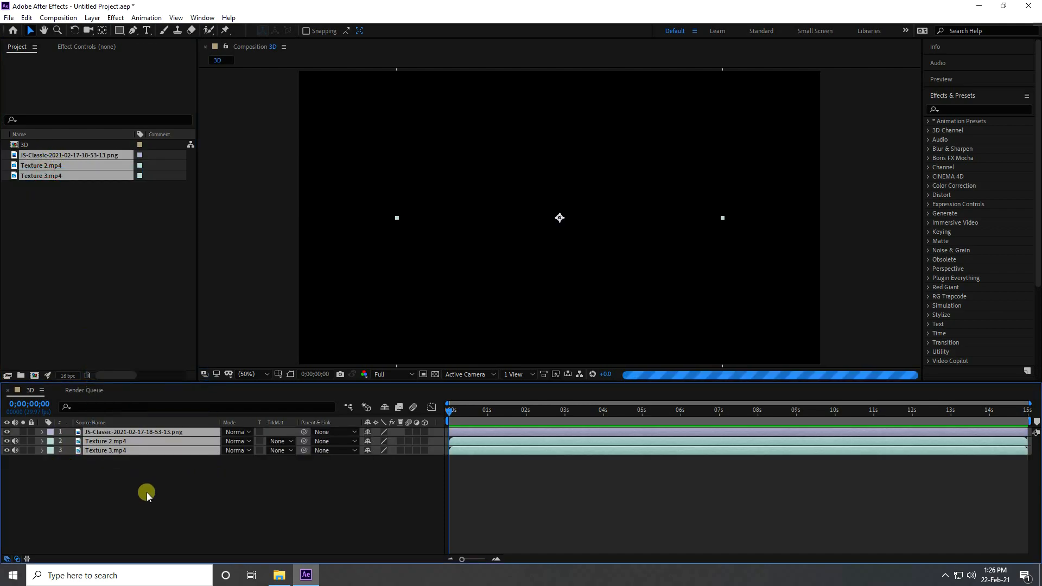
{"action": "left_click", "coordinate": [179, 499]}
{"action": "left_click", "coordinate": [6, 441]}
{"action": "left_click", "coordinate": [7, 450]}
Step: Auto-trace the JS-Classic image layer's current frame by luminance onto a new layer and delete the original image layer
{"action": "left_click", "coordinate": [92, 432]}
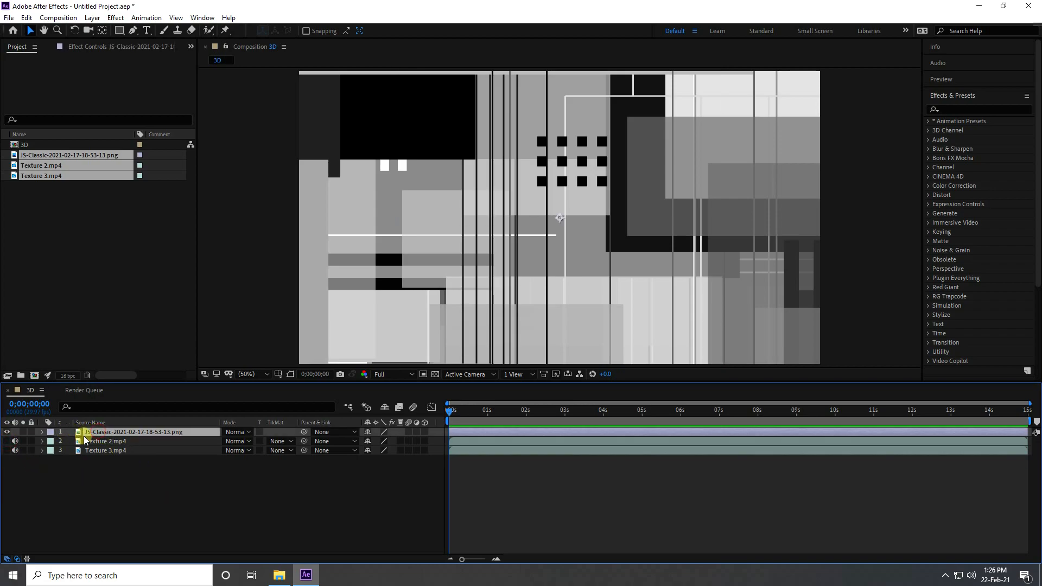
{"action": "key", "text": "comma"}
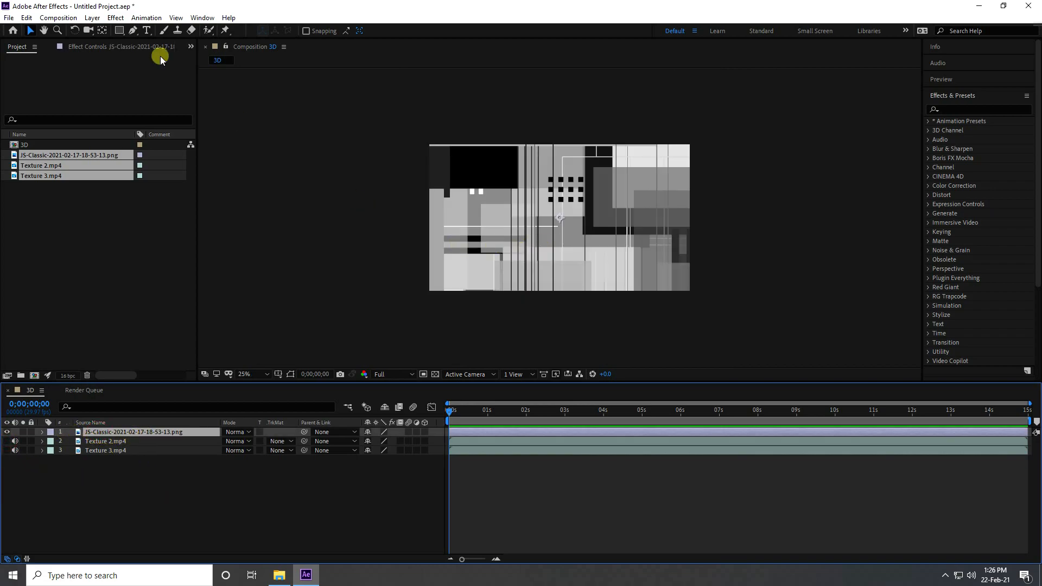
{"action": "left_click", "coordinate": [91, 19]}
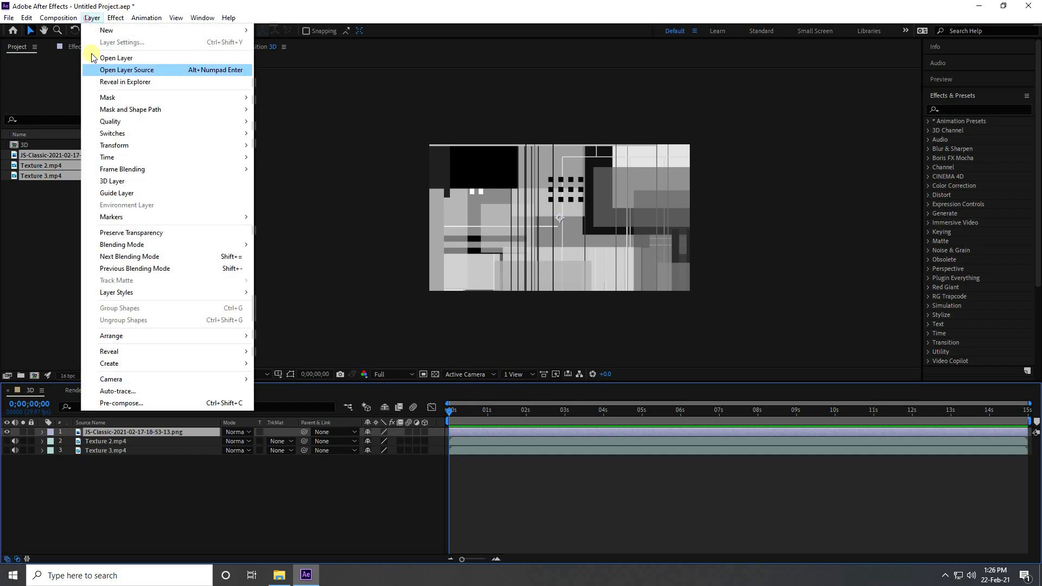
{"action": "left_click", "coordinate": [117, 391]}
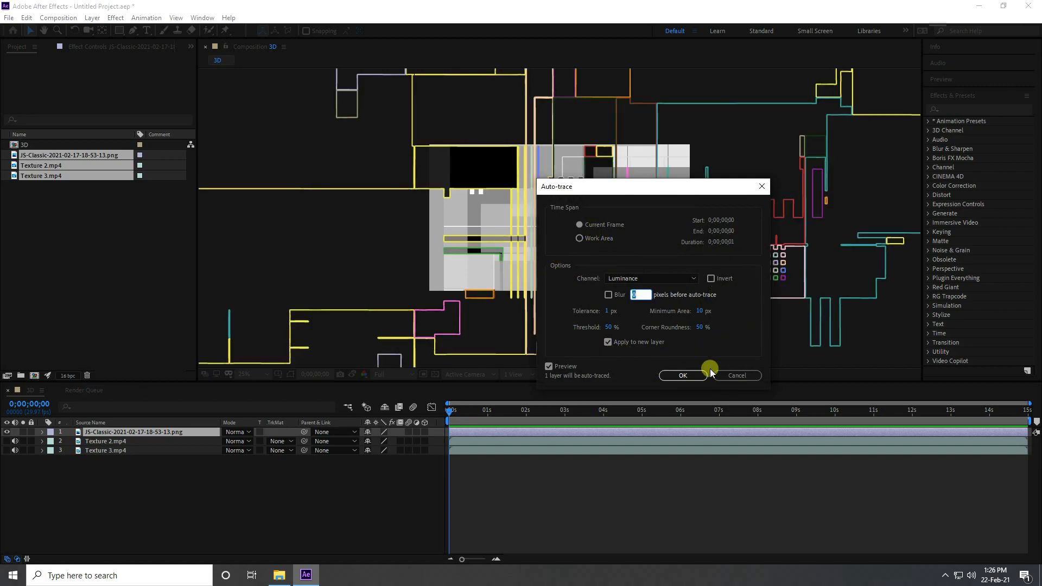
{"action": "left_click", "coordinate": [685, 379]}
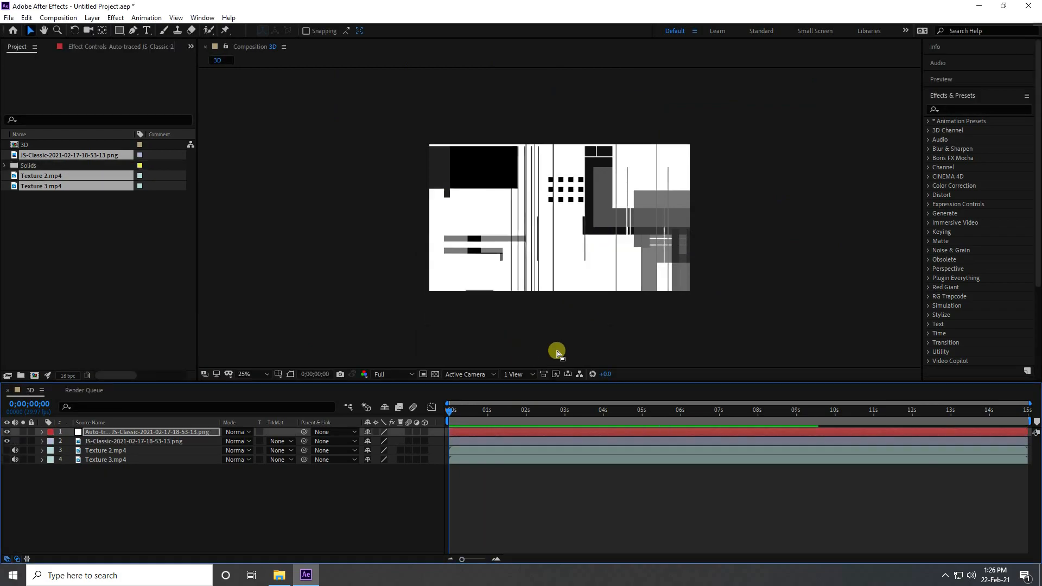
{"action": "left_click", "coordinate": [111, 441]}
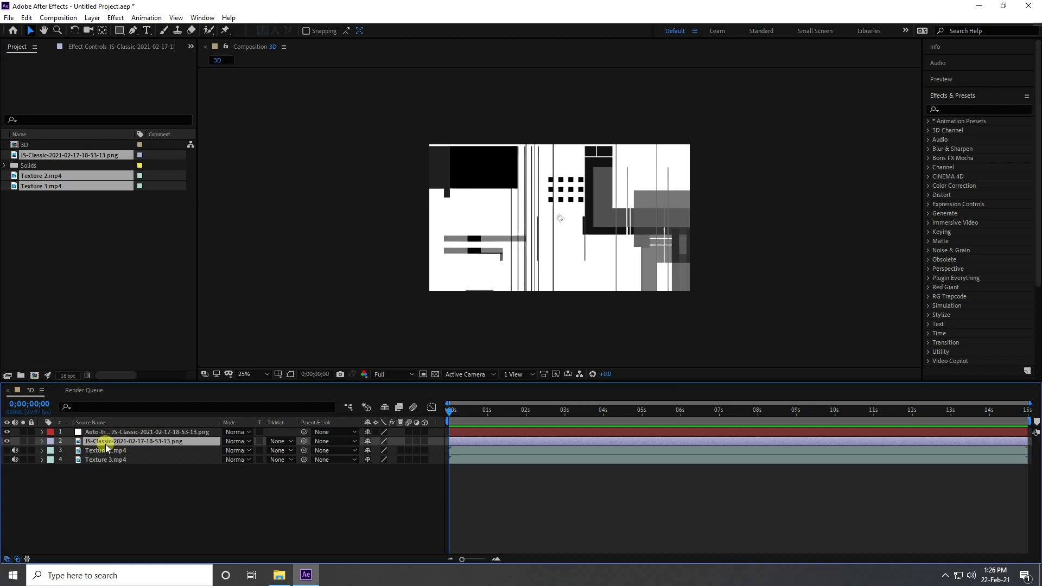
{"action": "key", "text": "Delete"}
Step: Temporarily display the mask paths of the auto-traced layer to examine the traced outlines
{"action": "left_click", "coordinate": [123, 432]}
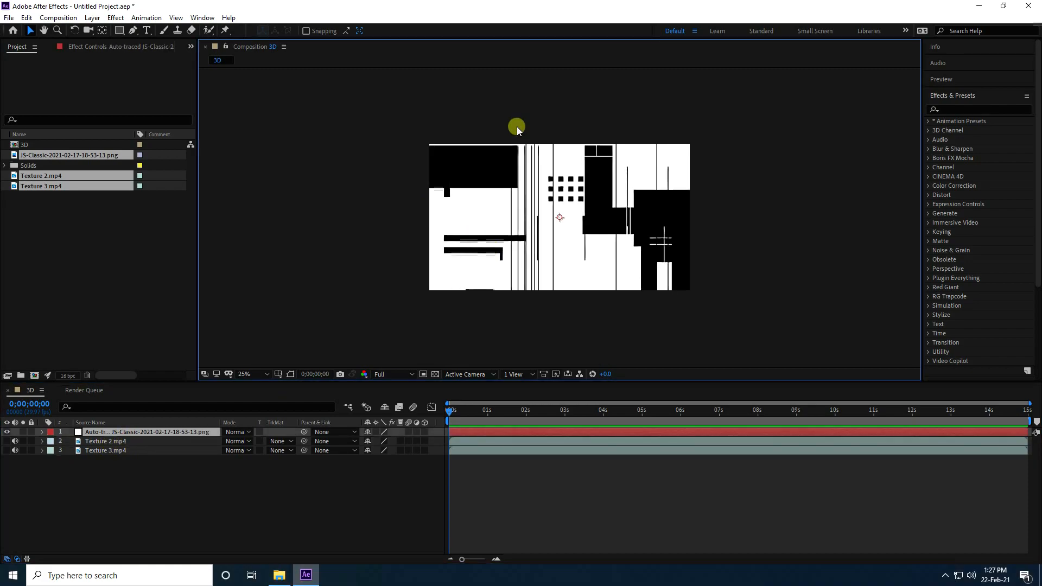
{"action": "left_click", "coordinate": [291, 375]}
{"action": "key", "text": "comma"}
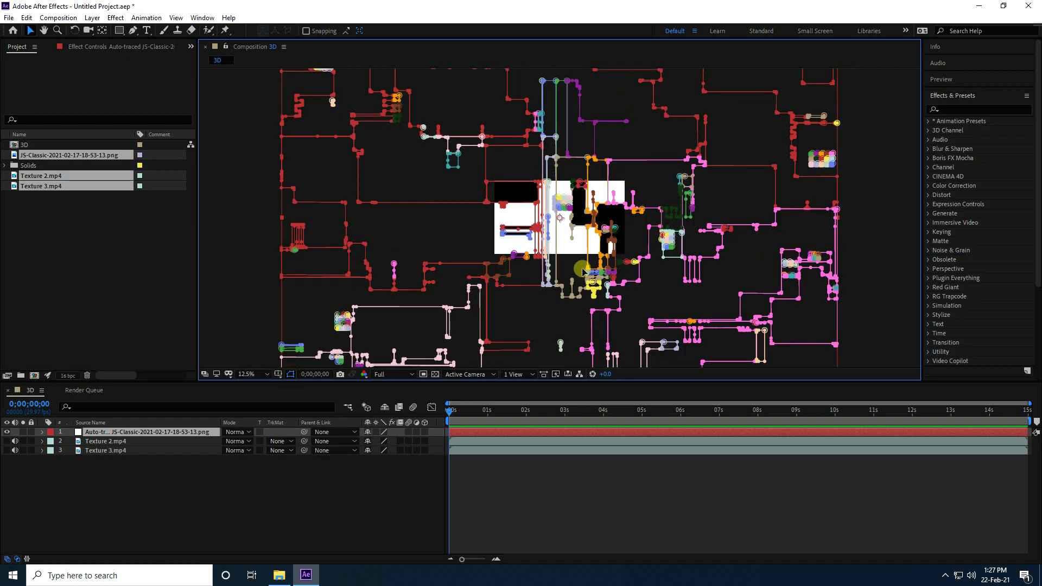
{"action": "key", "text": "period"}
{"action": "left_click", "coordinate": [291, 375]}
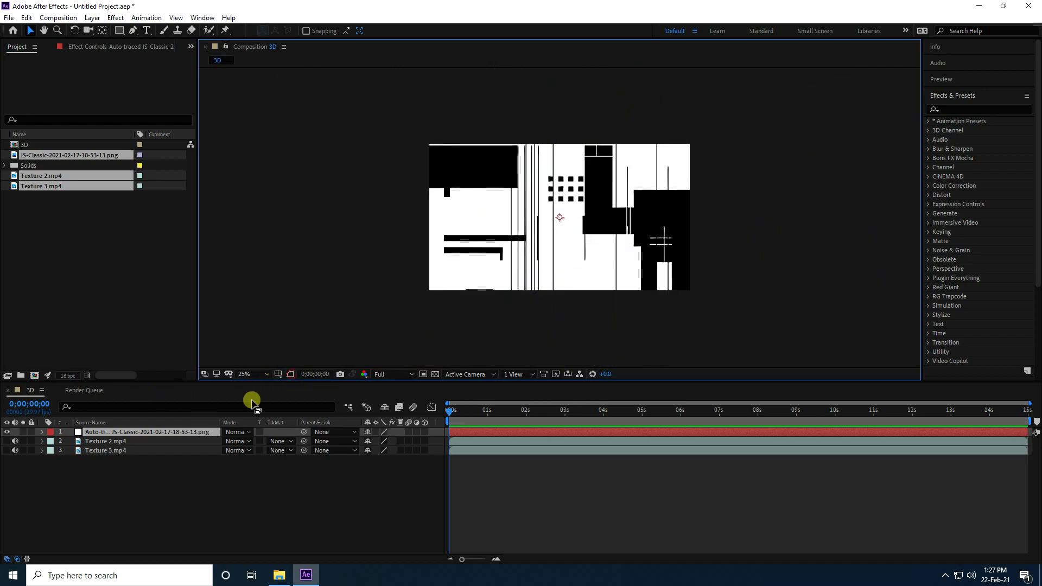
Step: Create a black 1920 × 1080 px solid layer named E3D
{"action": "right_click", "coordinate": [80, 492]}
{"action": "mouse_move", "coordinate": [108, 377]}
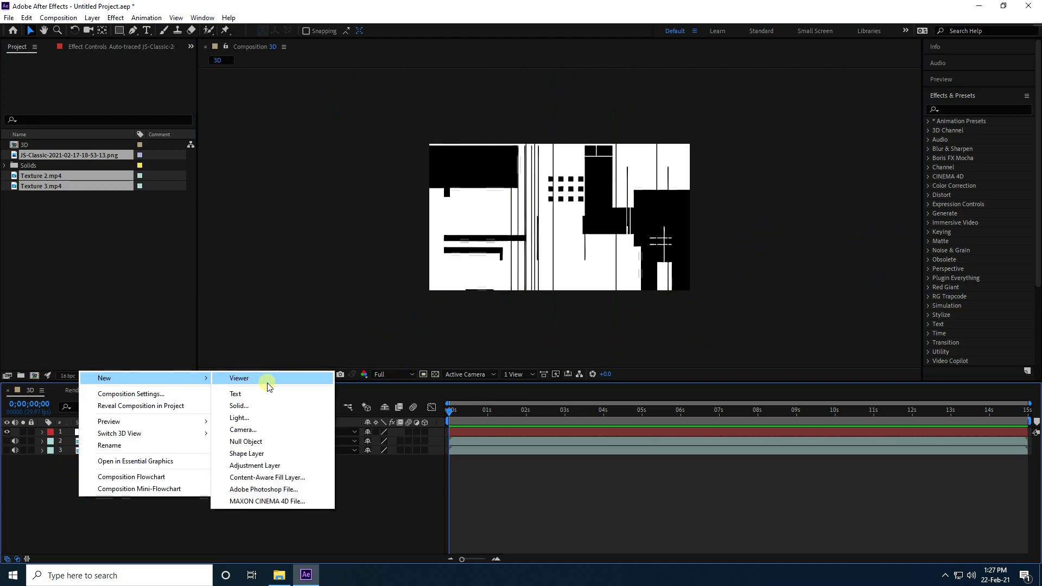
{"action": "left_click", "coordinate": [239, 406]}
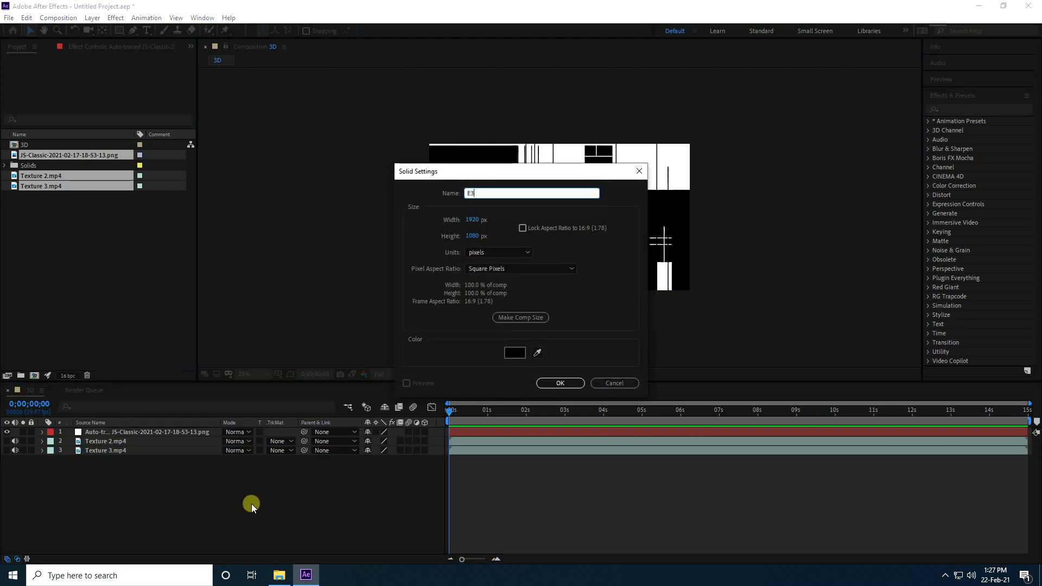
{"action": "left_click", "coordinate": [549, 385]}
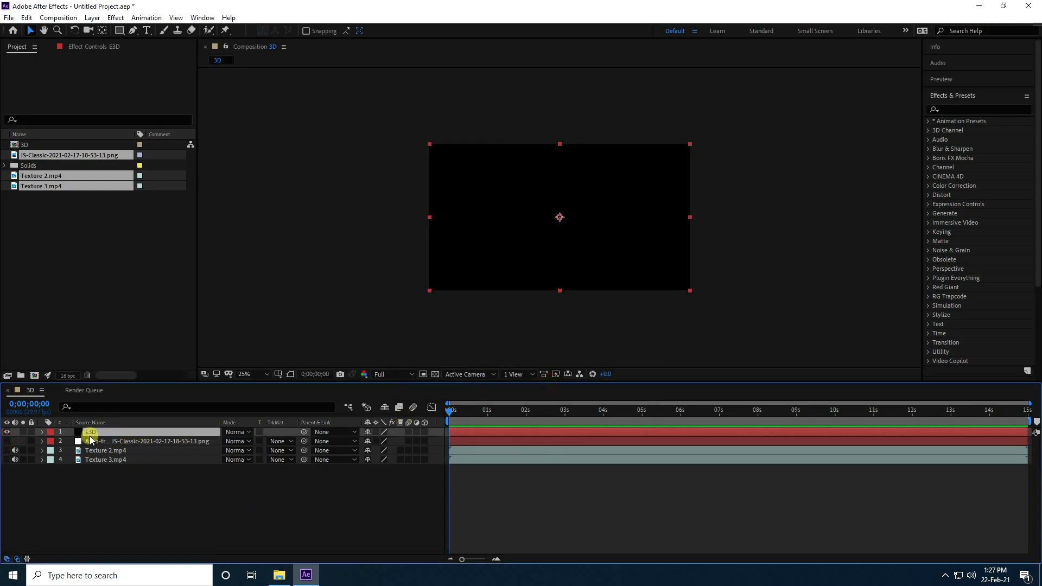
Step: Apply the Video Copilot Element effect to the E3D solid
{"action": "left_click", "coordinate": [98, 18]}
{"action": "mouse_move", "coordinate": [116, 18]}
{"action": "mouse_move", "coordinate": [194, 370]}
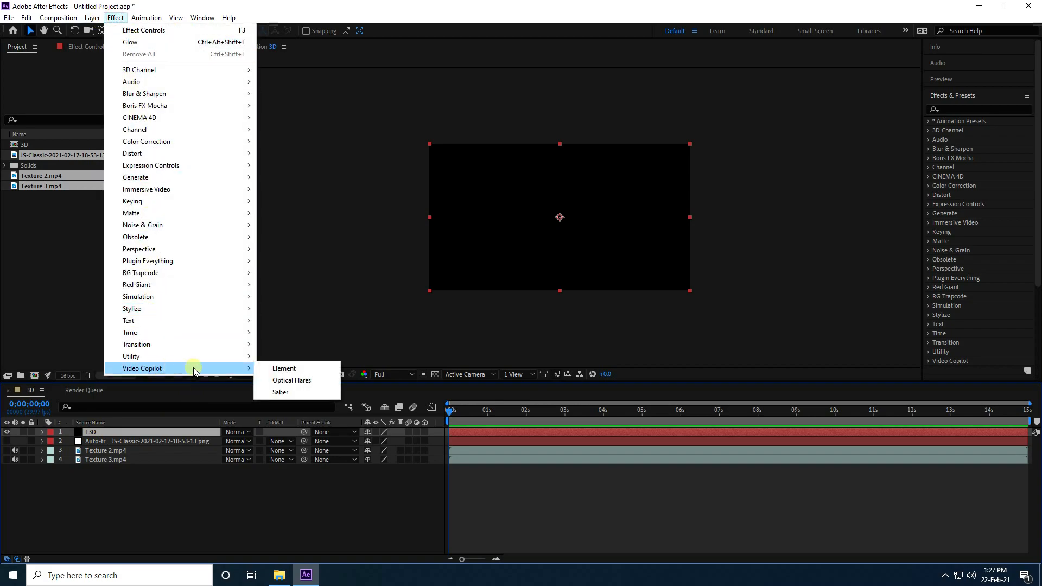
{"action": "left_click", "coordinate": [274, 369]}
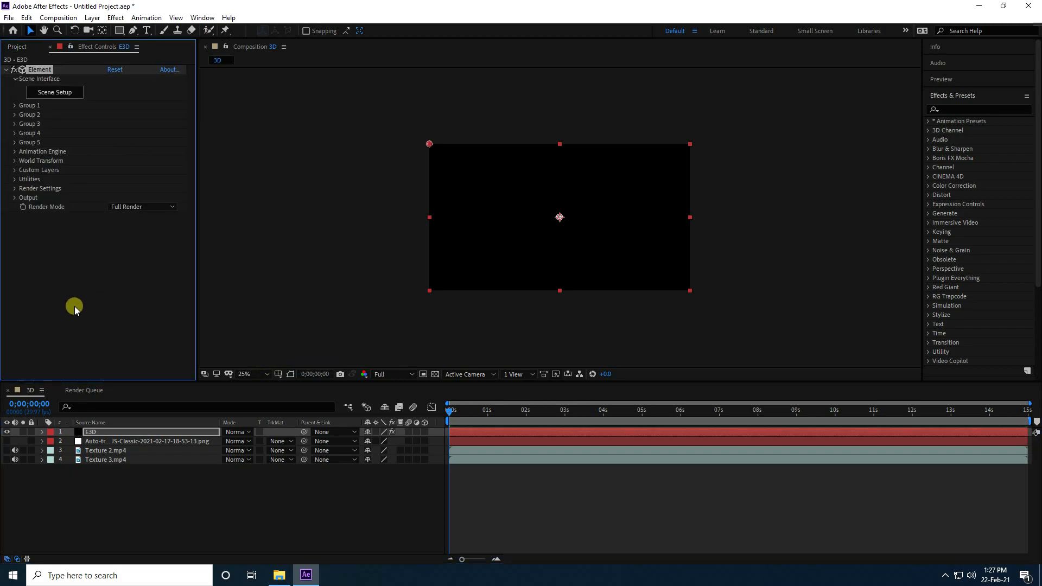
Step: Assign the auto-traced JS-Classic layer to Path Layer 1 in Element's Custom Text and Masks settings
{"action": "left_click", "coordinate": [15, 169]}
{"action": "left_click", "coordinate": [24, 179]}
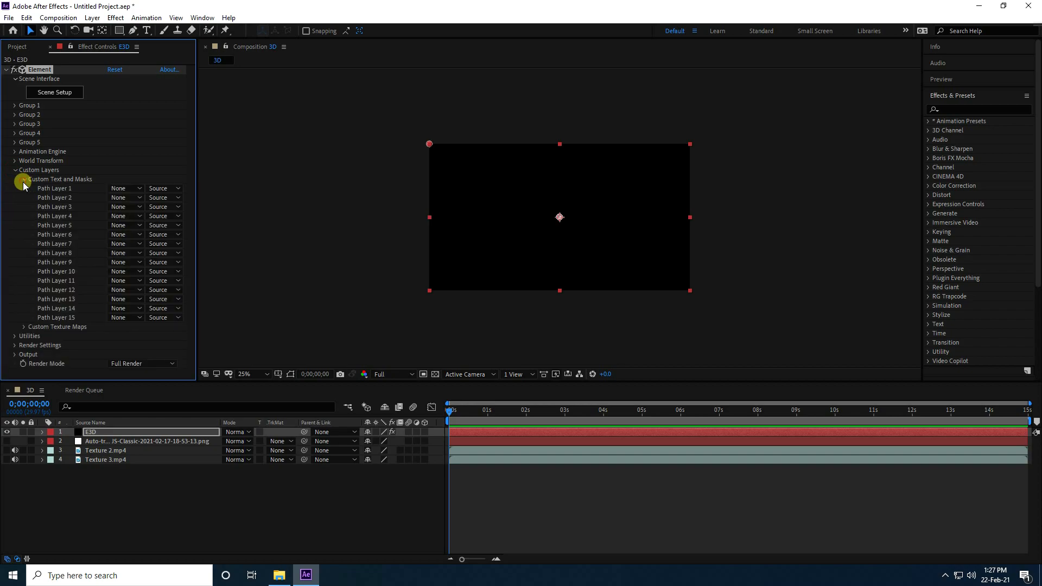
{"action": "left_click", "coordinate": [122, 188]}
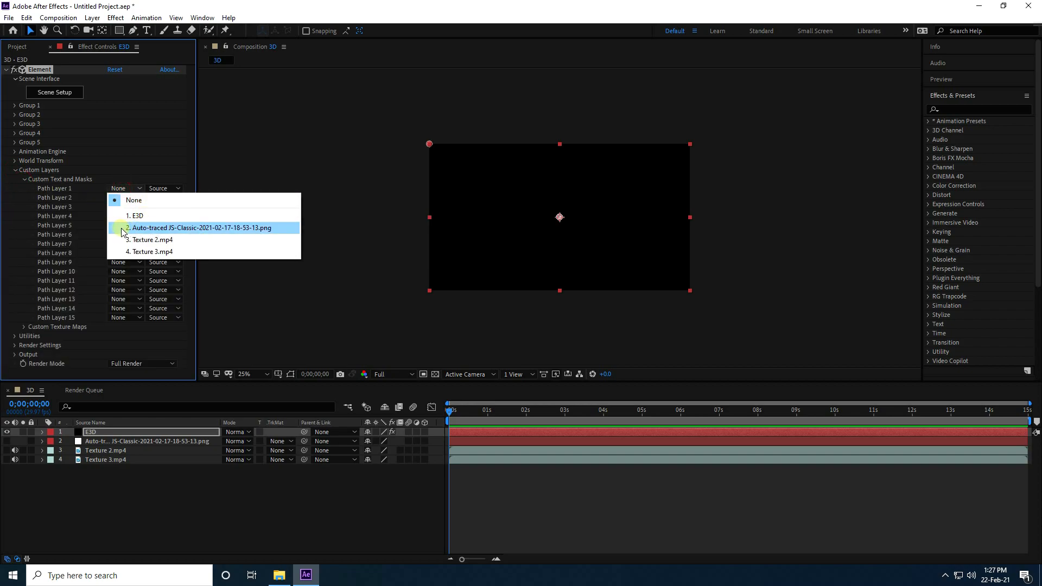
{"action": "left_click", "coordinate": [252, 228]}
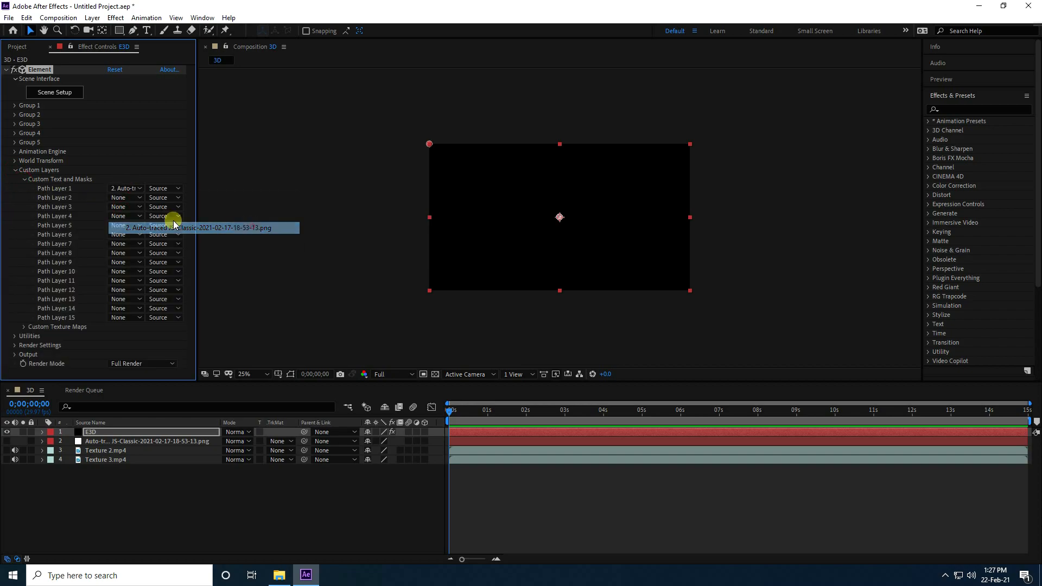
{"action": "left_click", "coordinate": [23, 180]}
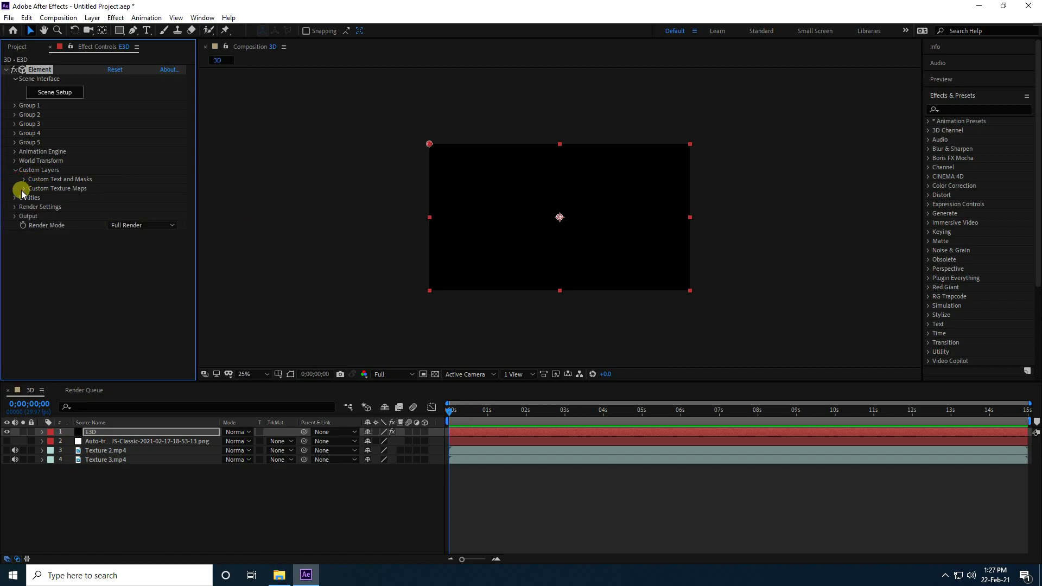
Step: Assign Texture 2.mp4 to Layer 1 and Texture 3.mp4 to Layer 2 in Element's Custom Texture Maps
{"action": "left_click", "coordinate": [23, 188]}
{"action": "left_click", "coordinate": [126, 190]}
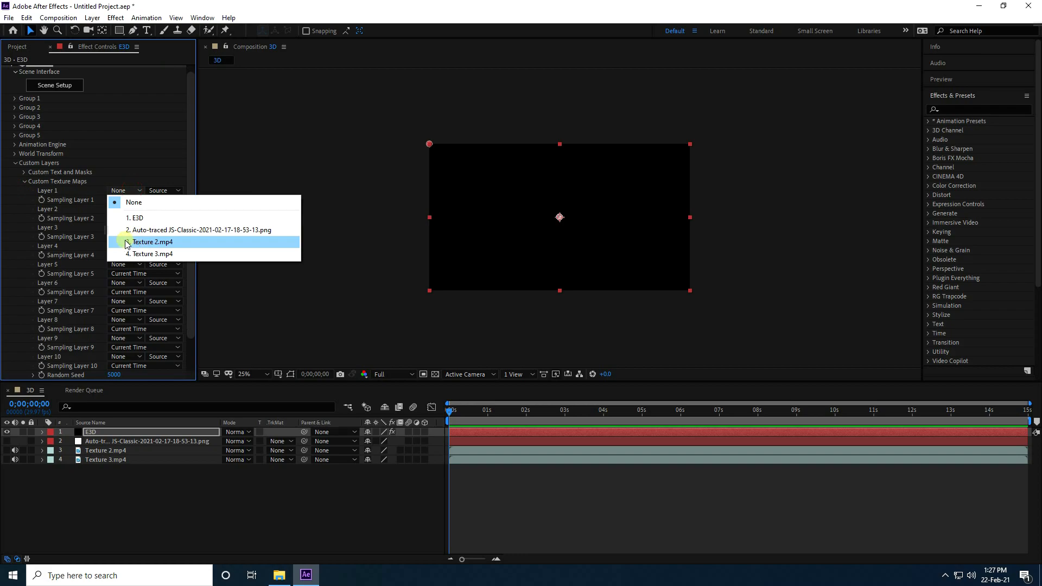
{"action": "left_click", "coordinate": [173, 243]}
{"action": "left_click", "coordinate": [133, 209]}
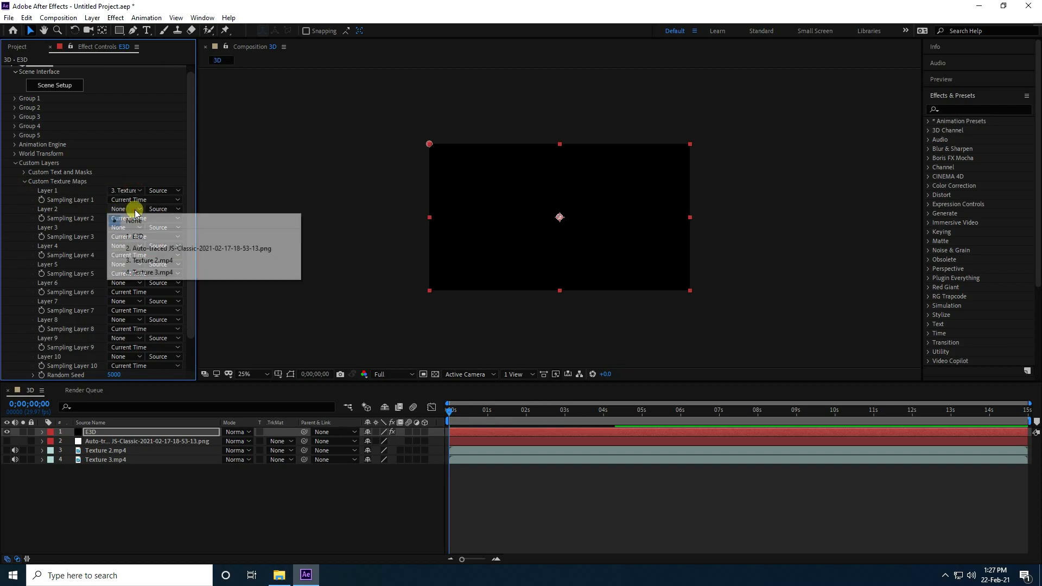
{"action": "left_click", "coordinate": [172, 273]}
{"action": "left_click", "coordinate": [25, 183]}
{"action": "left_click", "coordinate": [16, 169]}
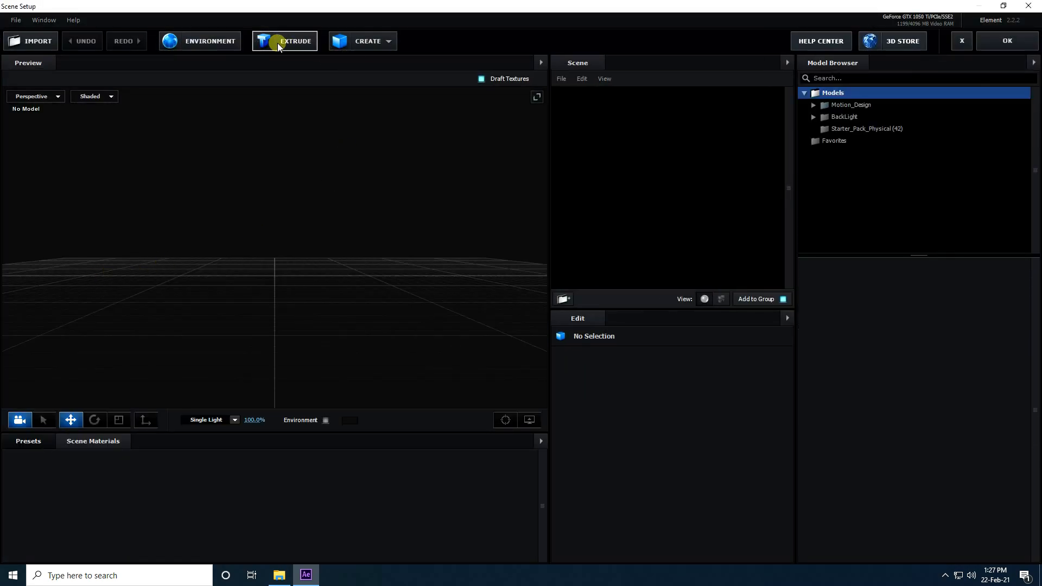
Step: Create an extrusion model from Custom Path 1 in Element's Scene Setup
{"action": "left_click", "coordinate": [282, 43]}
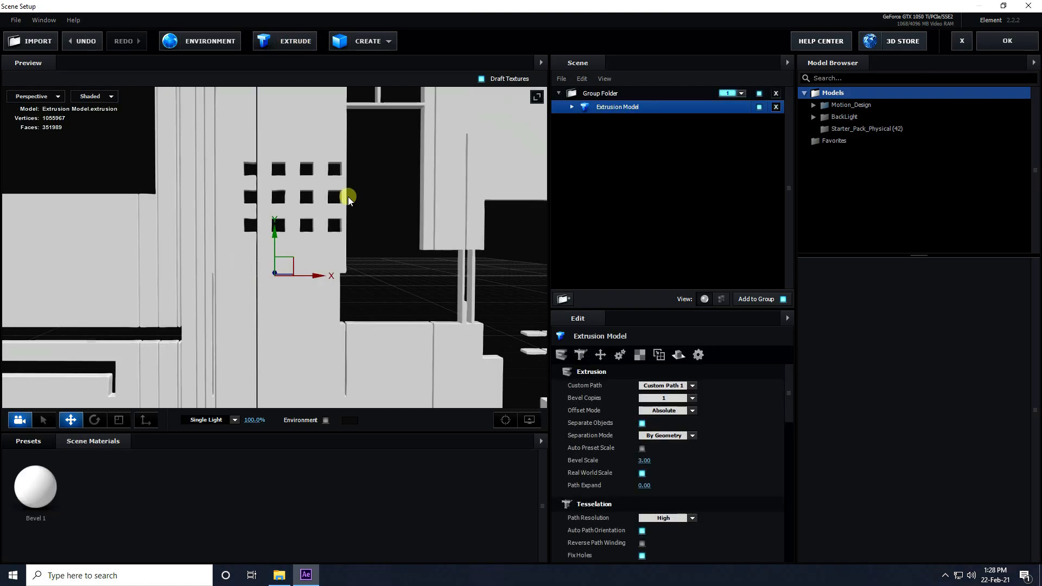
{"action": "scroll", "coordinate": [325, 250], "scroll_direction": "down", "scroll_amount": 5}
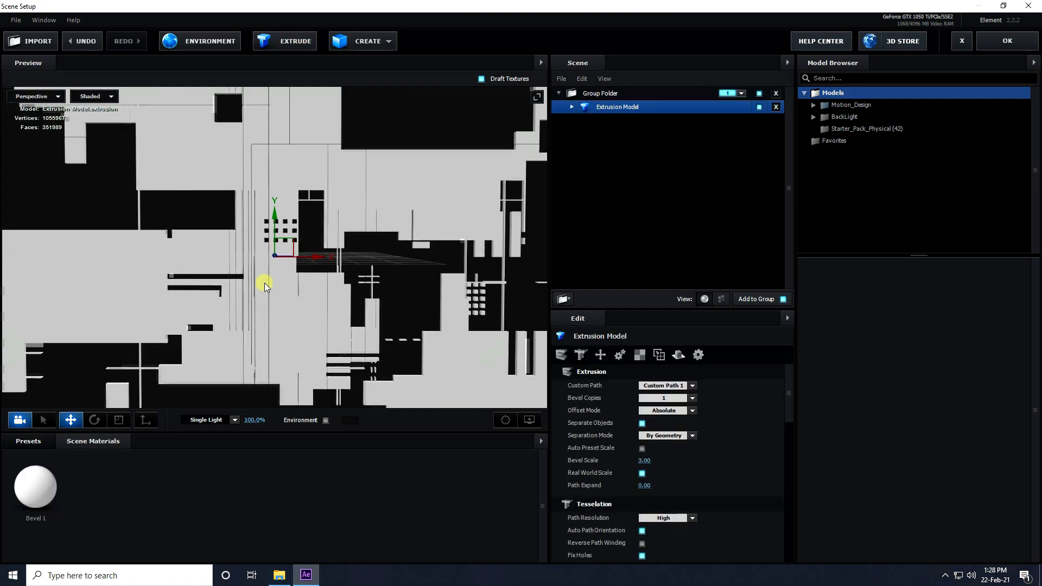
{"action": "left_click_drag", "start_coordinate": [328, 268], "coordinate": [374, 291]}
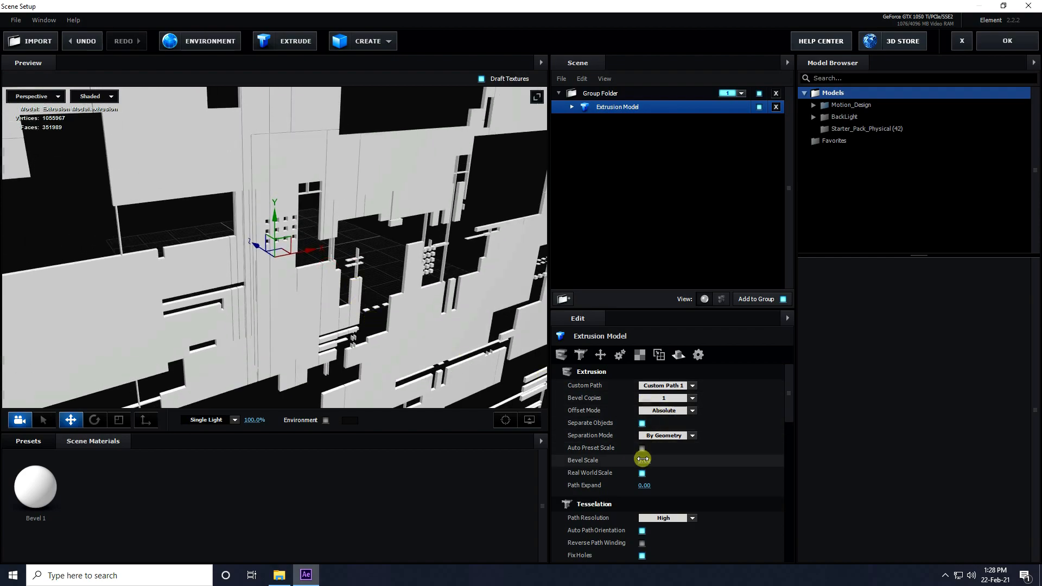
Step: Enable Normalize Size and Optimize Mesh for the extrusion model
{"action": "scroll", "coordinate": [620, 462], "scroll_direction": "down", "scroll_amount": 1}
{"action": "scroll", "coordinate": [620, 462], "scroll_direction": "down", "scroll_amount": 3}
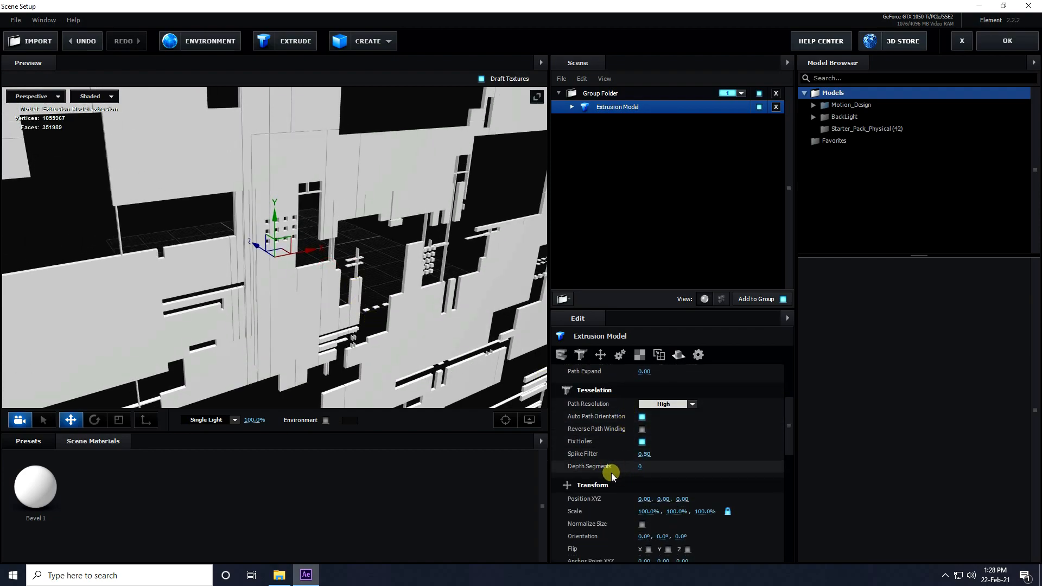
{"action": "scroll", "coordinate": [611, 475], "scroll_direction": "up", "scroll_amount": 4}
{"action": "scroll", "coordinate": [612, 476], "scroll_direction": "down", "scroll_amount": 3}
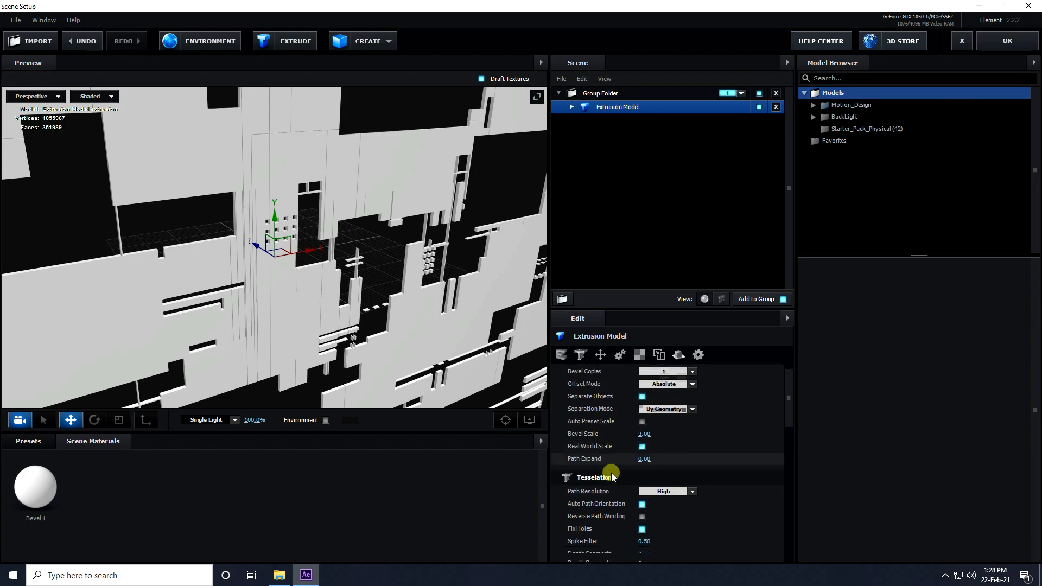
{"action": "scroll", "coordinate": [612, 475], "scroll_direction": "down", "scroll_amount": 4}
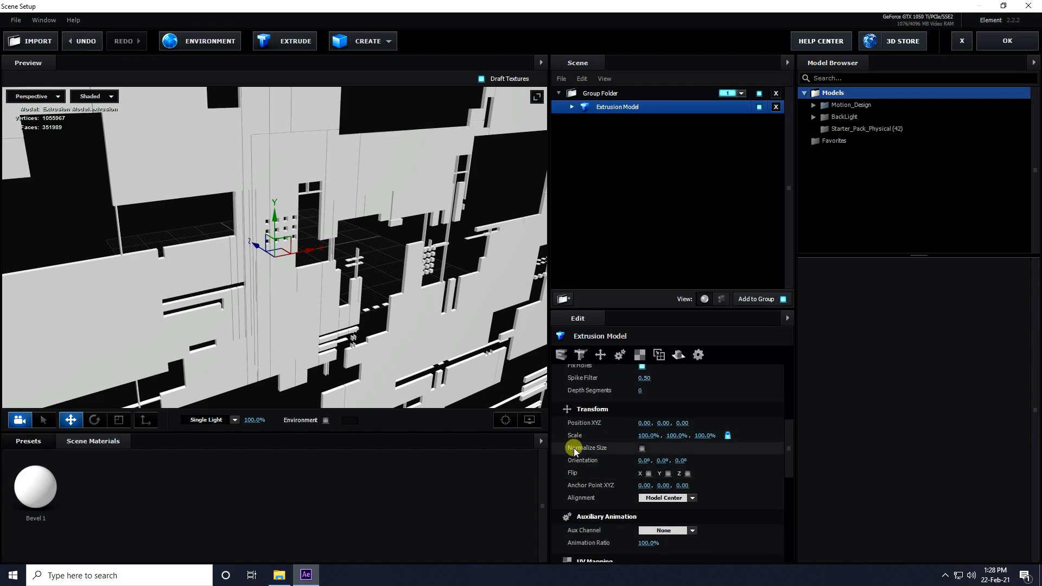
{"action": "left_click", "coordinate": [641, 450]}
{"action": "scroll", "coordinate": [618, 439], "scroll_direction": "down", "scroll_amount": 4}
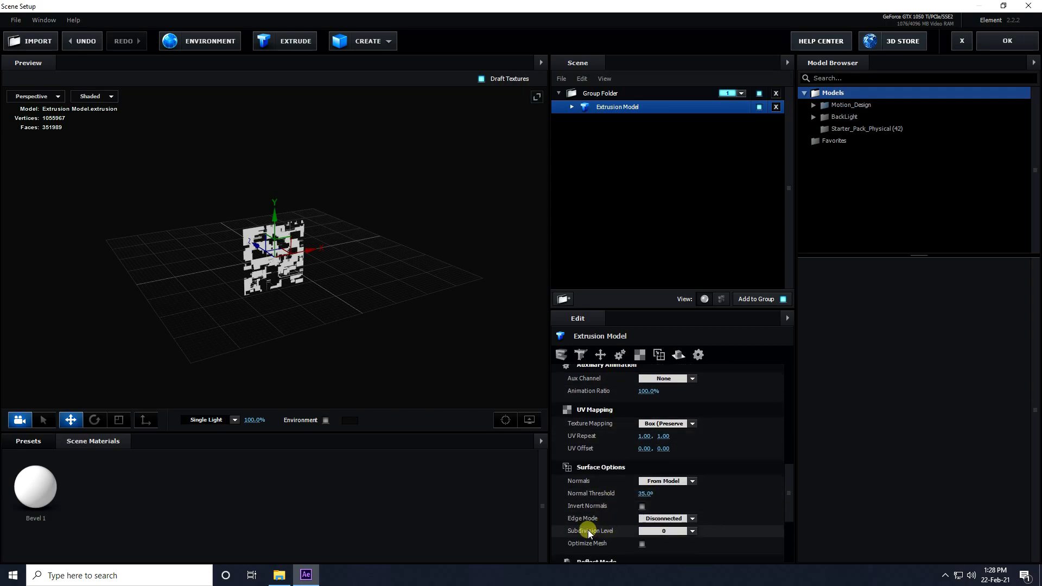
{"action": "scroll", "coordinate": [587, 530], "scroll_direction": "down", "scroll_amount": 3}
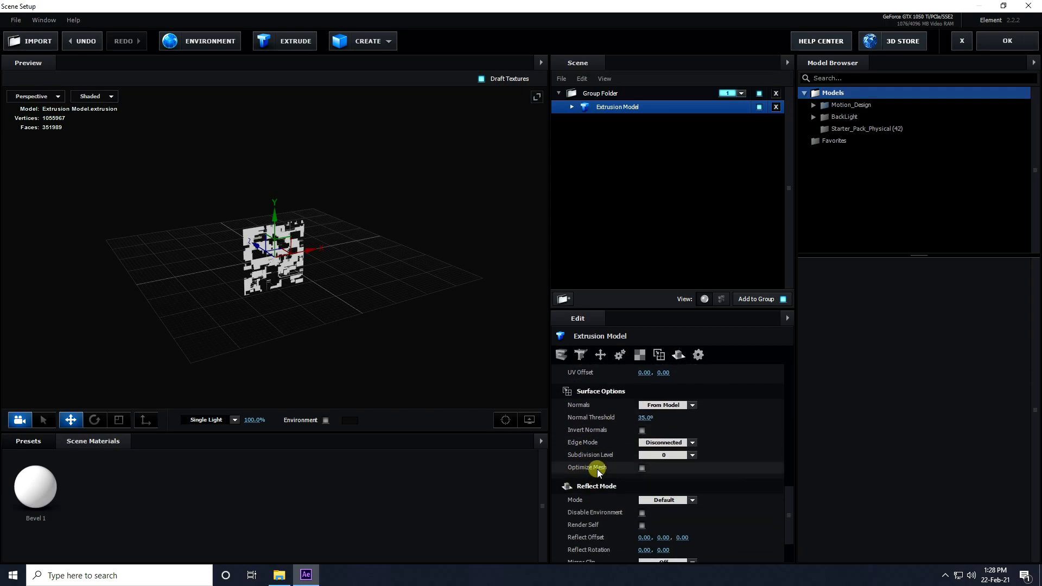
{"action": "left_click", "coordinate": [640, 469]}
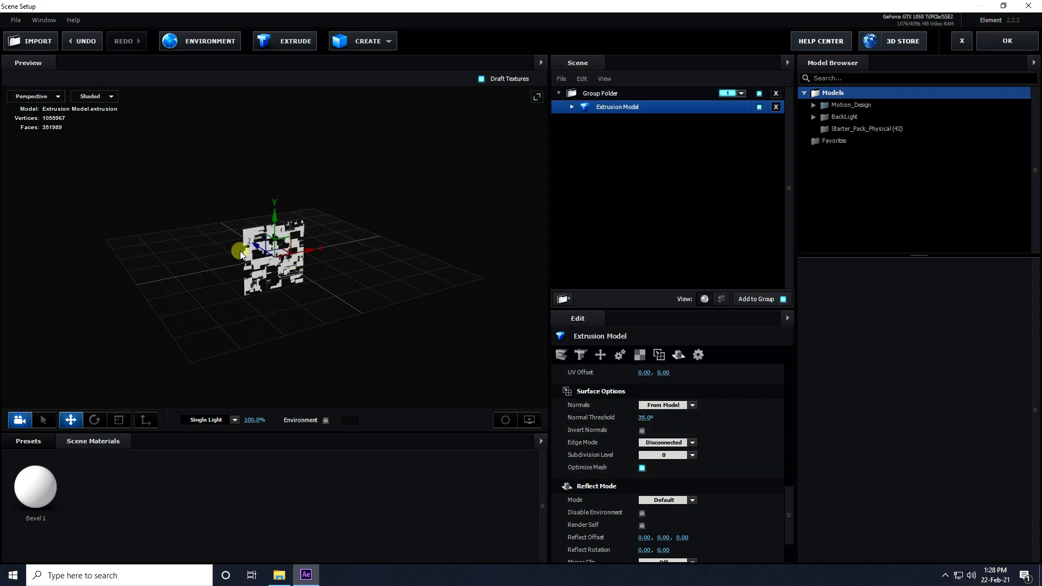
Step: Add a box primitive to the scene, centred on the extrusion model
{"action": "scroll", "coordinate": [276, 279], "scroll_direction": "up", "scroll_amount": 4}
{"action": "left_click_drag", "start_coordinate": [246, 288], "coordinate": [405, 282]}
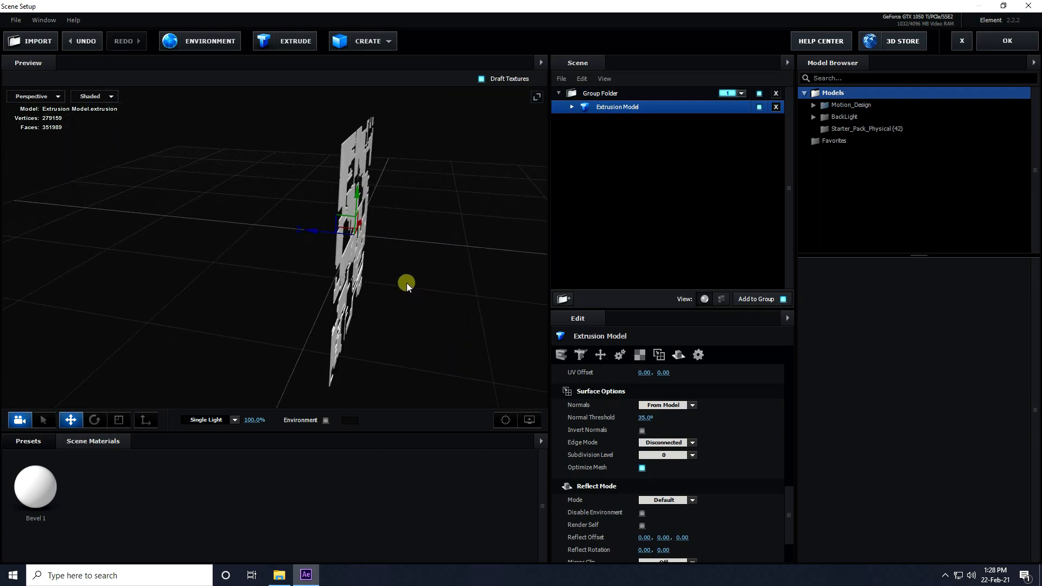
{"action": "left_click", "coordinate": [370, 40]}
{"action": "left_click", "coordinate": [342, 66]}
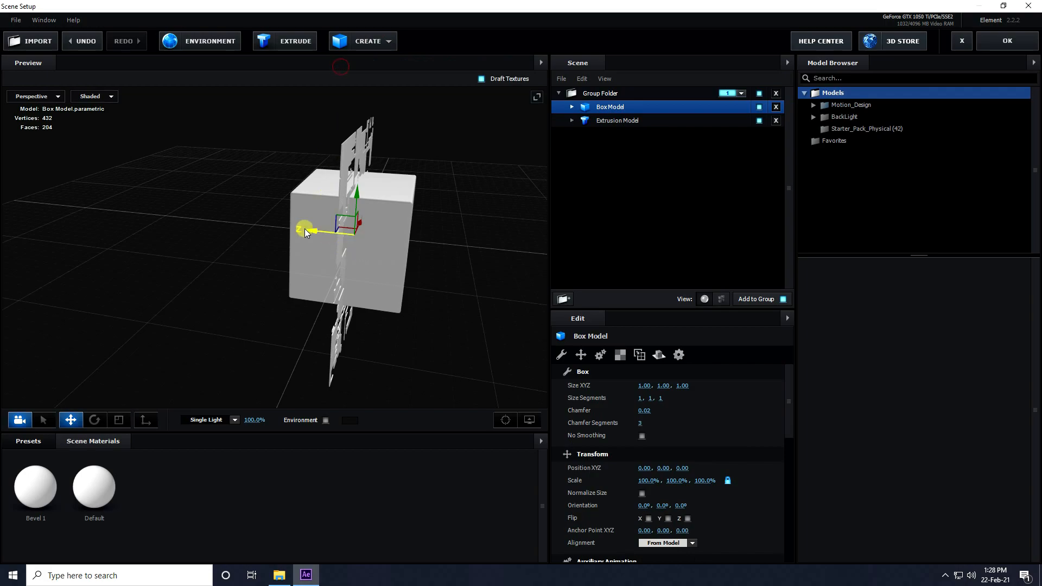
{"action": "left_click_drag", "start_coordinate": [314, 229], "coordinate": [418, 197]}
{"action": "key", "text": "ctrl+z"}
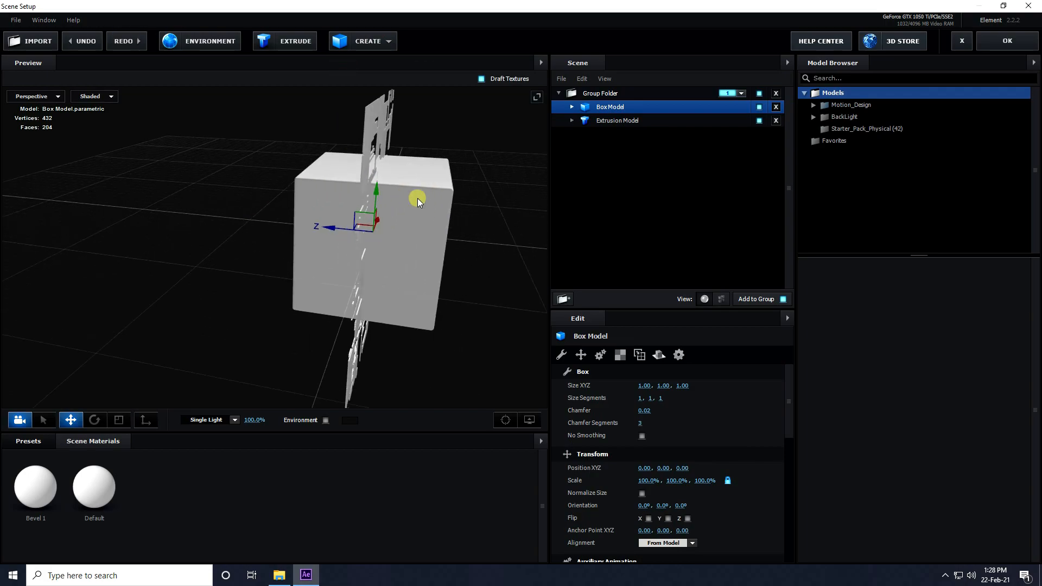
Step: Rename the extrusion model as CUBE
{"action": "left_click", "coordinate": [608, 121]}
{"action": "right_click", "coordinate": [613, 121]}
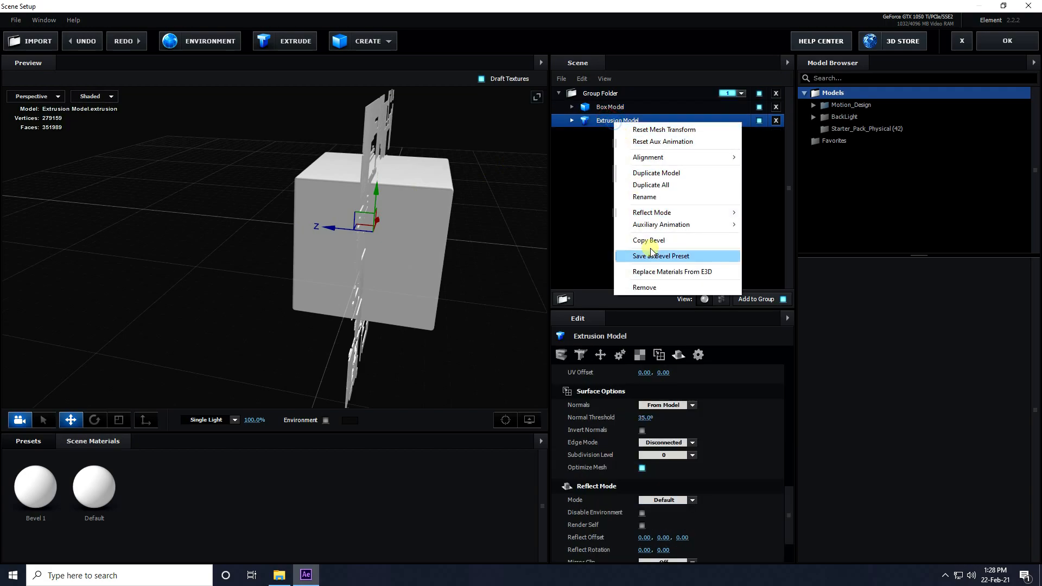
{"action": "left_click", "coordinate": [646, 197]}
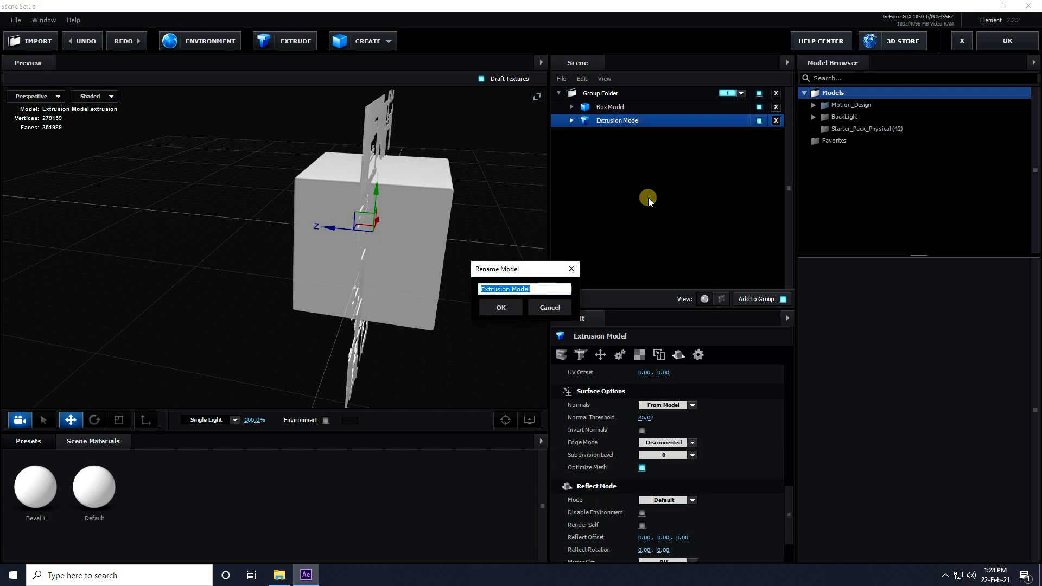
{"action": "type", "text": "CUBE"}
{"action": "key", "text": "Return"}
Step: Move the CUBE extrusion along Z to the front of the box and enable Show AO in the preview's view options
{"action": "left_click_drag", "start_coordinate": [330, 229], "coordinate": [347, 304]}
{"action": "left_click", "coordinate": [527, 420]}
{"action": "left_click", "coordinate": [446, 385]}
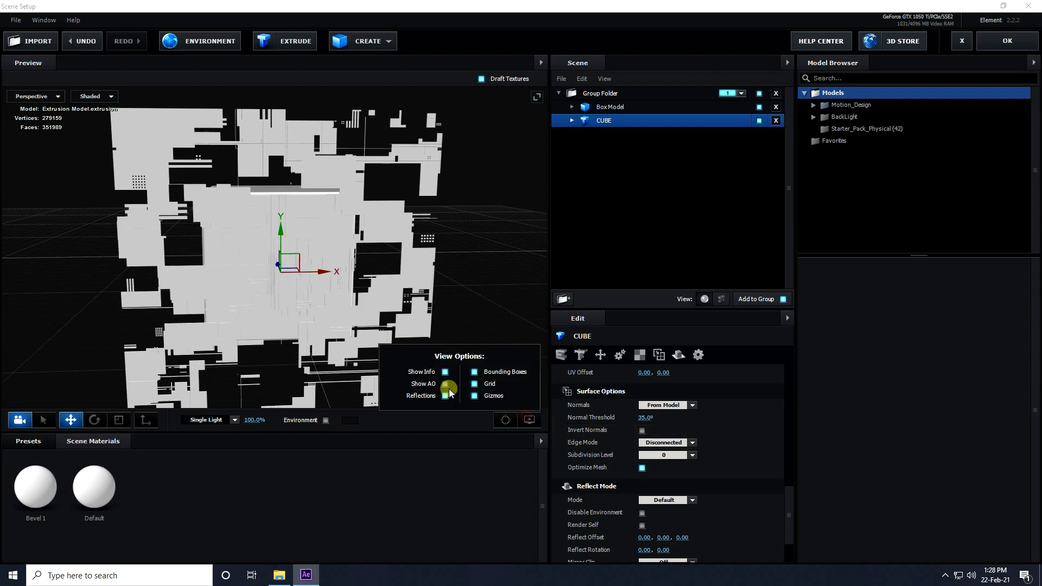
Step: Scale the CUBE extrusion down in X and Y to fit the box's front face
{"action": "left_click_drag", "start_coordinate": [321, 253], "coordinate": [116, 129]}
{"action": "left_click", "coordinate": [119, 419]}
{"action": "left_click_drag", "start_coordinate": [269, 317], "coordinate": [237, 372]}
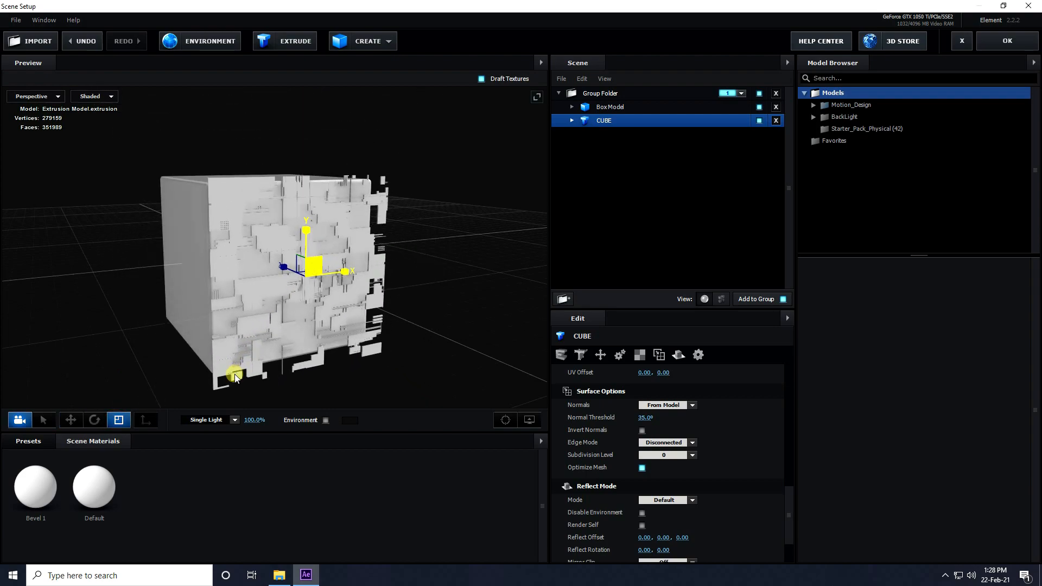
{"action": "left_click_drag", "start_coordinate": [263, 358], "coordinate": [309, 298]}
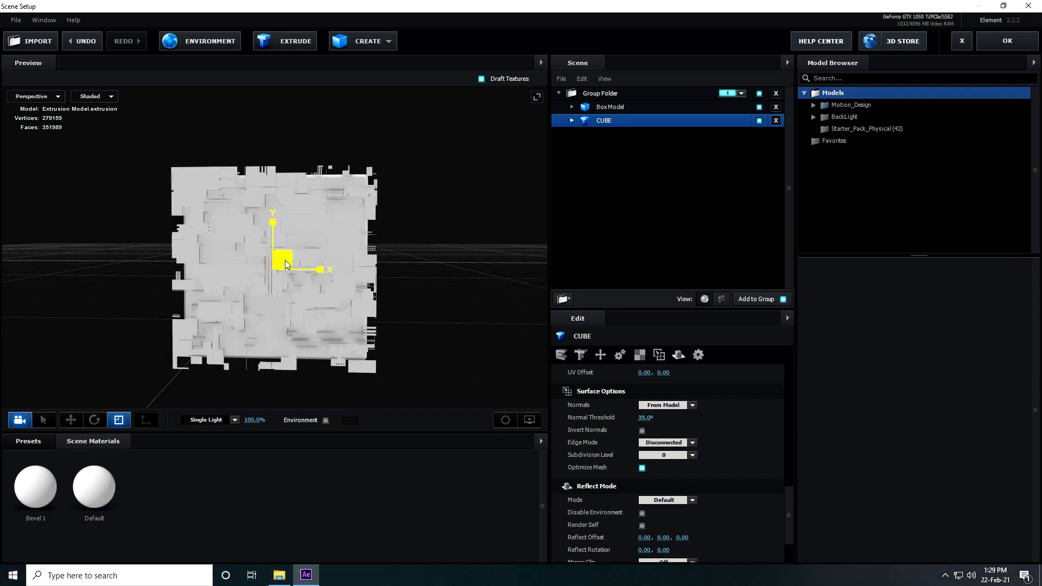
{"action": "left_click_drag", "start_coordinate": [285, 259], "coordinate": [279, 282]}
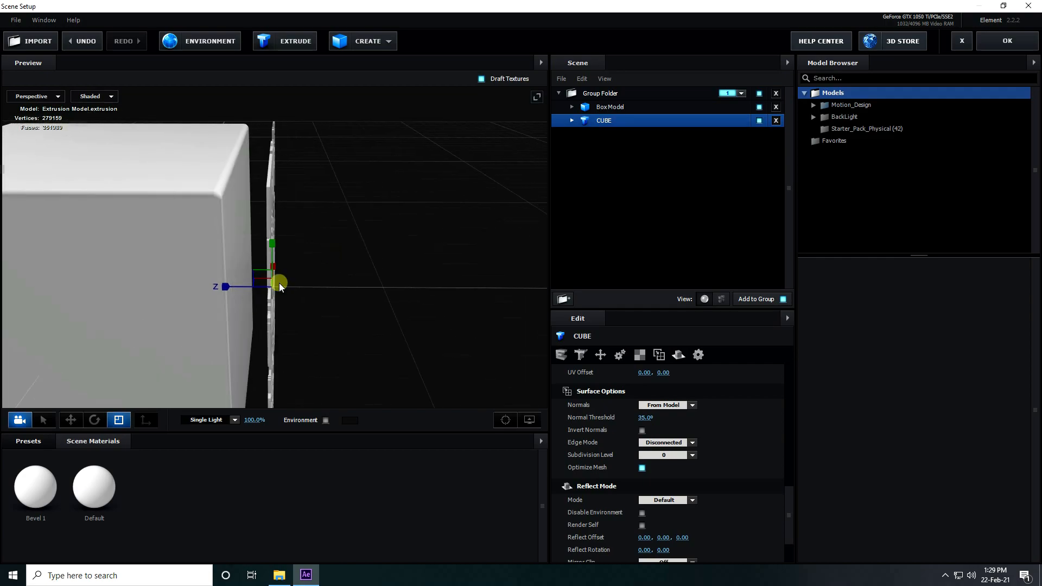
Step: Thicken the CUBE extrusion along Z and move it back against the box's front face
{"action": "left_click", "coordinate": [121, 419]}
{"action": "left_click_drag", "start_coordinate": [224, 289], "coordinate": [217, 289]}
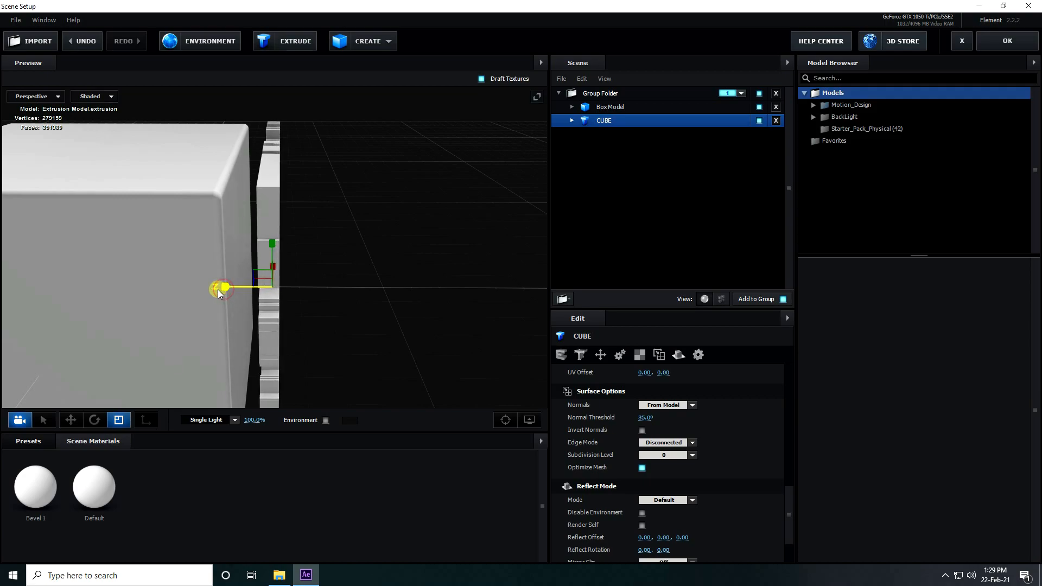
{"action": "left_click_drag", "start_coordinate": [353, 258], "coordinate": [165, 116]}
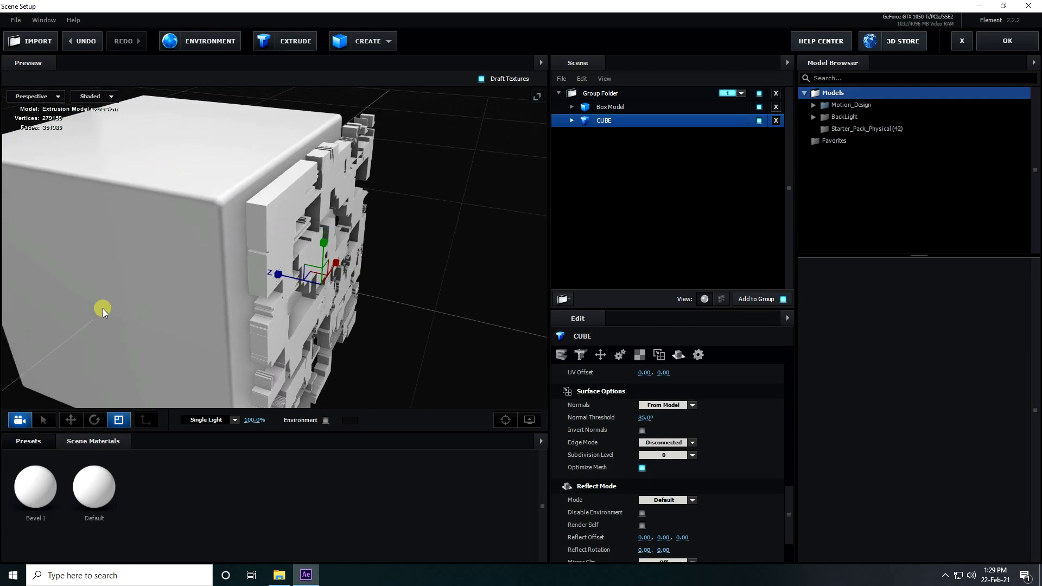
{"action": "left_click", "coordinate": [79, 415]}
{"action": "left_click_drag", "start_coordinate": [285, 275], "coordinate": [263, 275]}
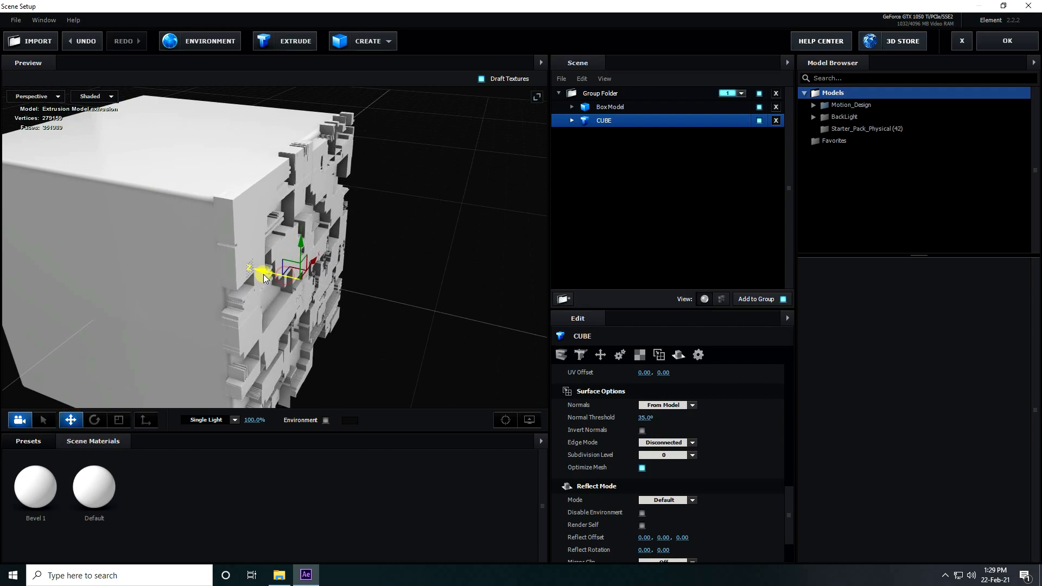
Step: Set the box model's chamfer to 0.00
{"action": "left_click", "coordinate": [605, 107]}
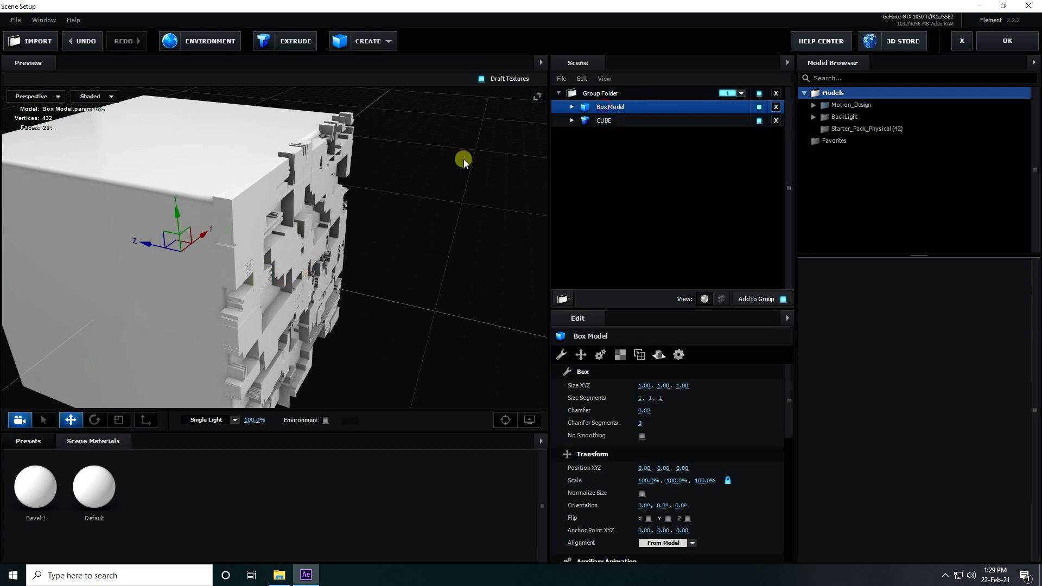
{"action": "left_click_drag", "start_coordinate": [644, 411], "coordinate": [495, 415]}
{"action": "mouse_move", "coordinate": [420, 258]}
{"action": "left_mouse_down"}
{"action": "mouse_move", "coordinate": [370, 261]}
{"action": "mouse_move", "coordinate": [414, 260]}
{"action": "left_mouse_up"}
{"action": "left_click", "coordinate": [120, 424]}
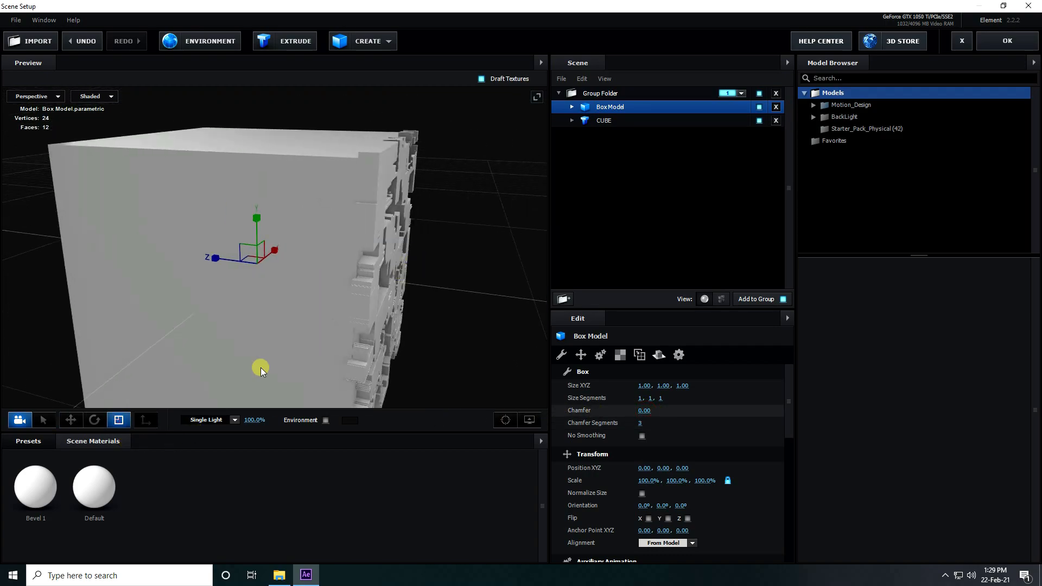
{"action": "left_click_drag", "start_coordinate": [220, 258], "coordinate": [223, 259]}
{"action": "key", "text": "ctrl+z"}
Step: Thin the CUBE extrusion slightly along Z and nudge it into place on the box face
{"action": "left_click", "coordinate": [607, 121]}
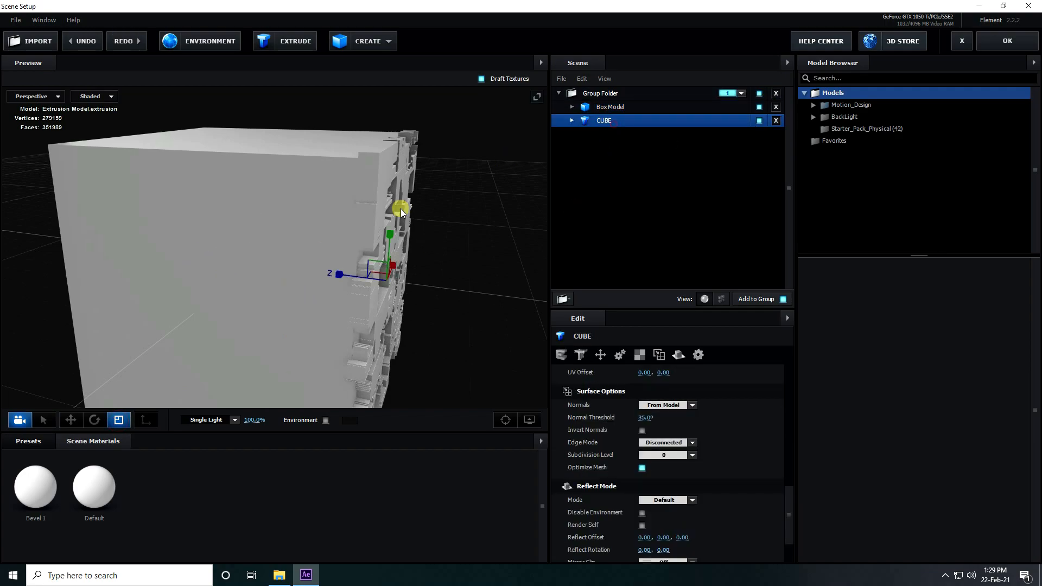
{"action": "left_click_drag", "start_coordinate": [340, 274], "coordinate": [342, 273]}
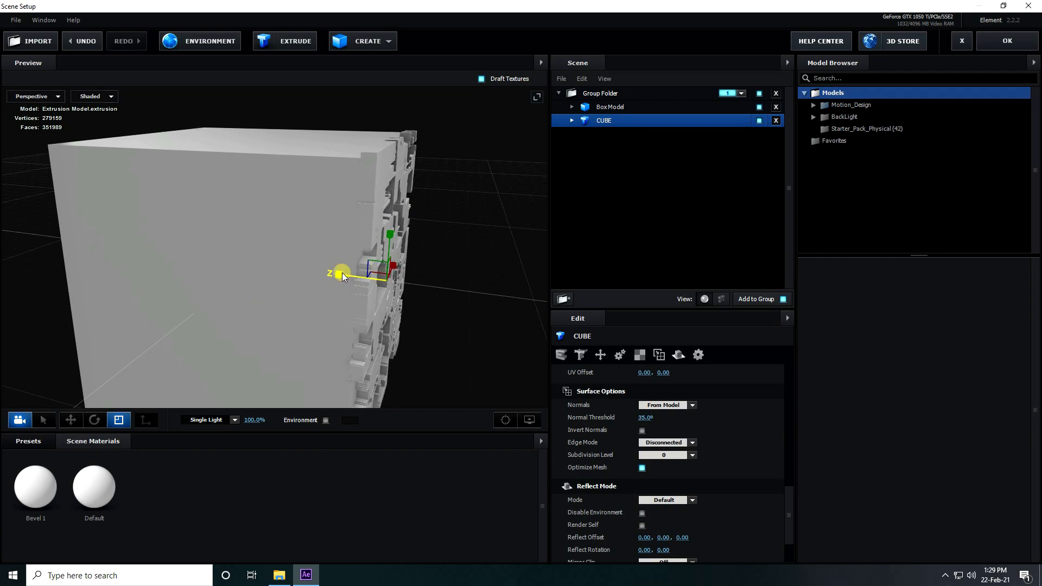
{"action": "left_click", "coordinate": [71, 418]}
{"action": "left_click_drag", "start_coordinate": [421, 311], "coordinate": [456, 310]}
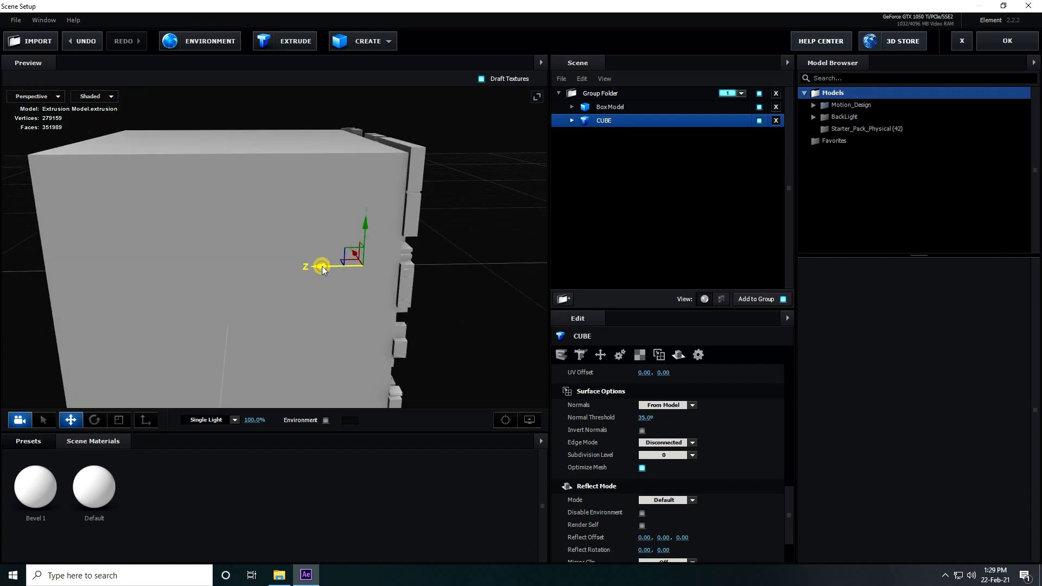
{"action": "left_click_drag", "start_coordinate": [321, 266], "coordinate": [320, 266]}
Step: Duplicate the CUBE extrusion and move the copy along Z to the opposite face of the box
{"action": "scroll", "coordinate": [369, 272], "scroll_direction": "down", "scroll_amount": 3}
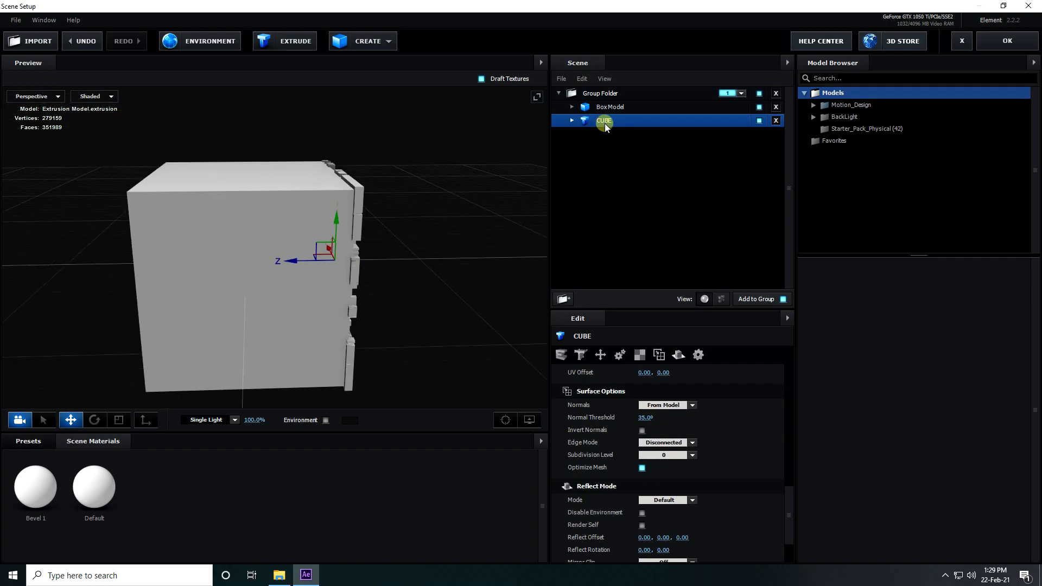
{"action": "key", "text": "ctrl+d"}
{"action": "left_click_drag", "start_coordinate": [434, 272], "coordinate": [431, 304]}
{"action": "left_click_drag", "start_coordinate": [331, 246], "coordinate": [177, 258]}
Step: Duplicate the CUBE extrusion again, rotate the copy about Y to stand perpendicular, and fit it on a side face of the box
{"action": "key", "text": "ctrl+d"}
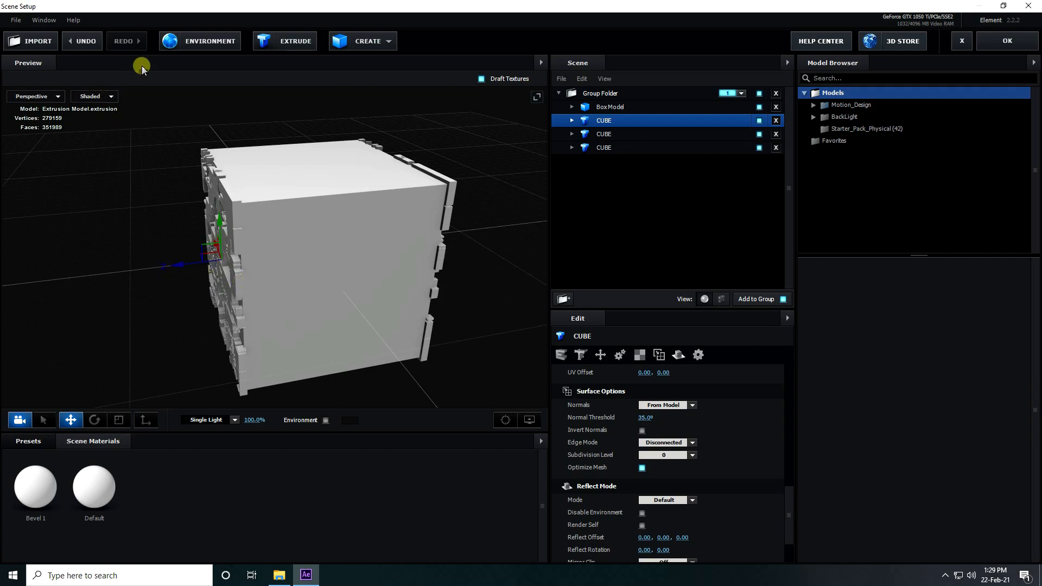
{"action": "left_click", "coordinate": [95, 420]}
{"action": "left_click_drag", "start_coordinate": [195, 280], "coordinate": [287, 284]}
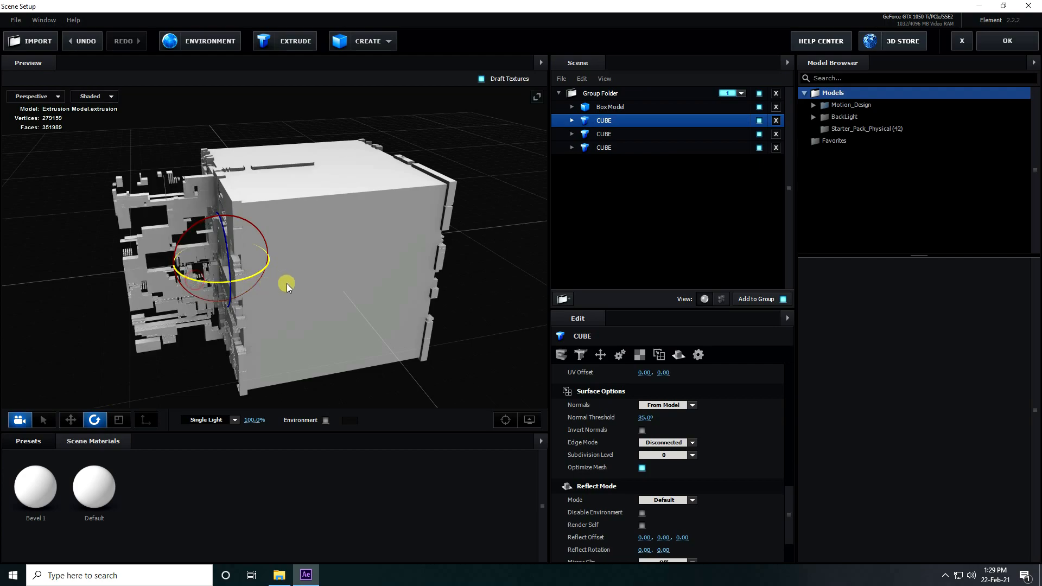
{"action": "left_click", "coordinate": [71, 419]}
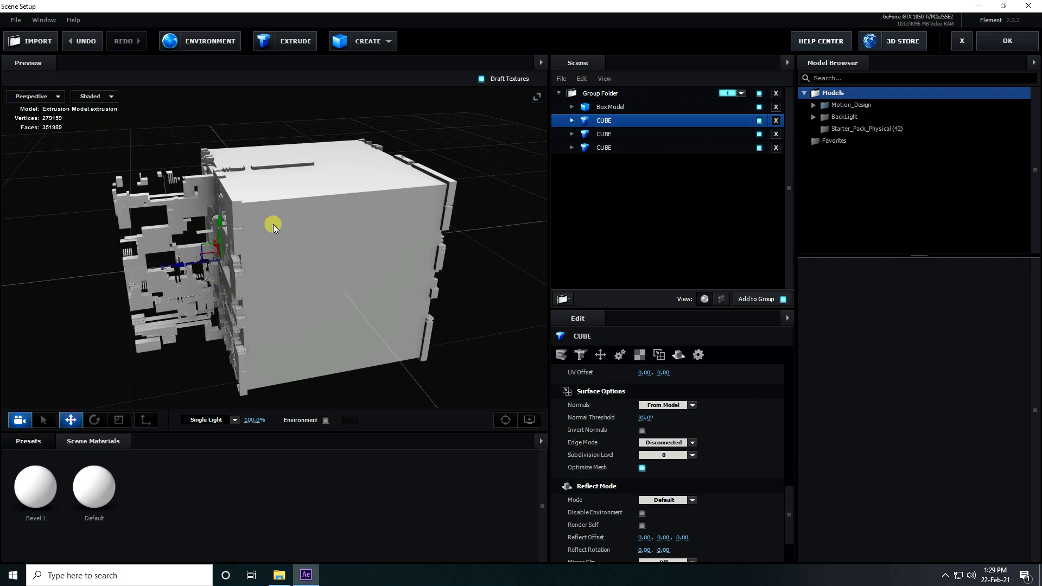
{"action": "left_click_drag", "start_coordinate": [179, 265], "coordinate": [371, 330]}
{"action": "left_click_drag", "start_coordinate": [235, 244], "coordinate": [314, 252]}
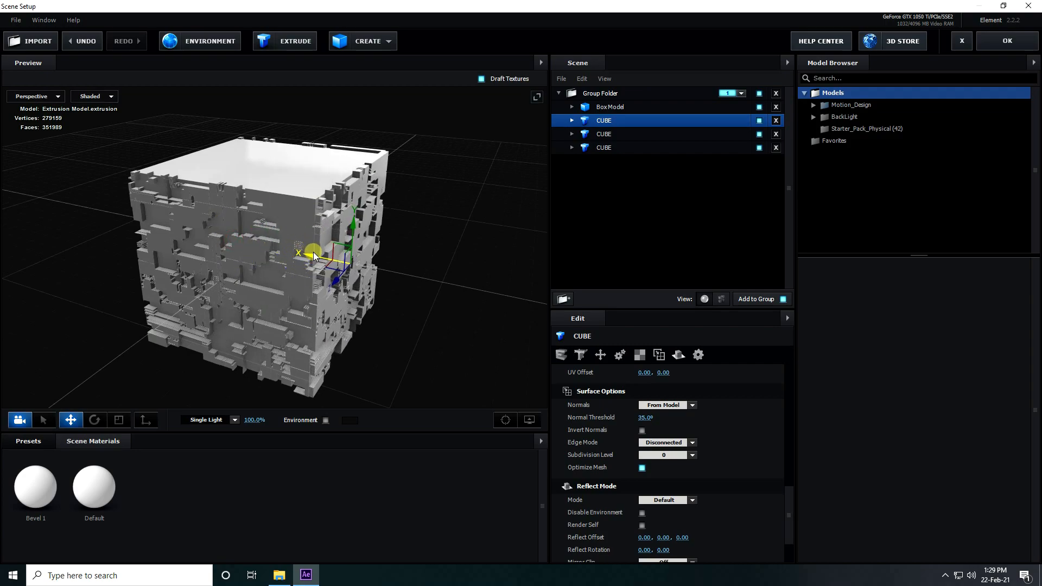
Step: Duplicate the side CUBE extrusion and place the copy on the box's opposite side face
{"action": "left_click_drag", "start_coordinate": [415, 268], "coordinate": [438, 340]}
{"action": "scroll", "coordinate": [255, 277], "scroll_direction": "down", "scroll_amount": 3}
{"action": "key", "text": "ctrl+d"}
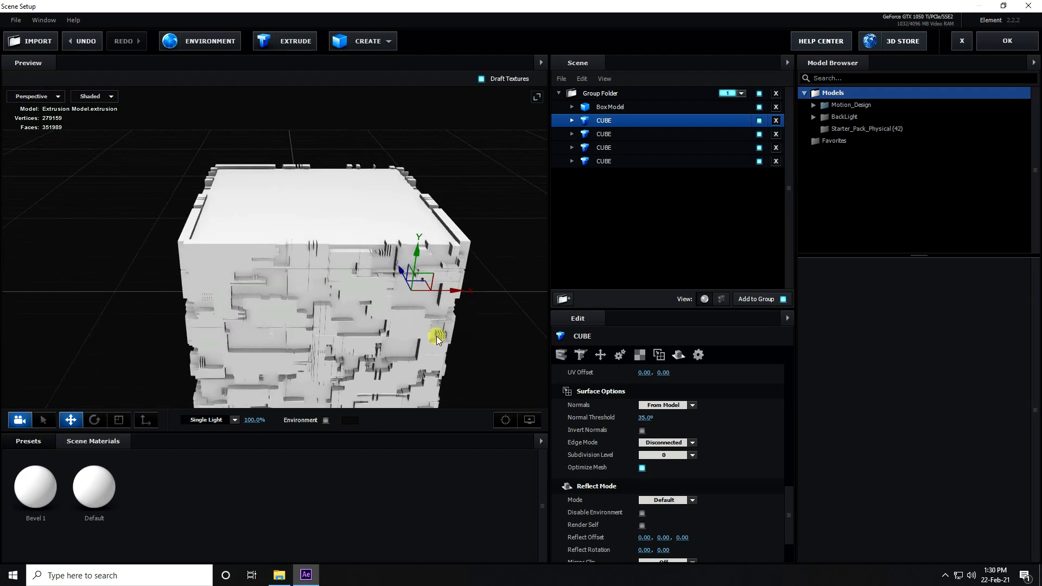
Step: Duplicate a side CUBE extrusion, rotate the copy flat about its Z axis, and position it over the box's top face
{"action": "key", "text": "ctrl+d"}
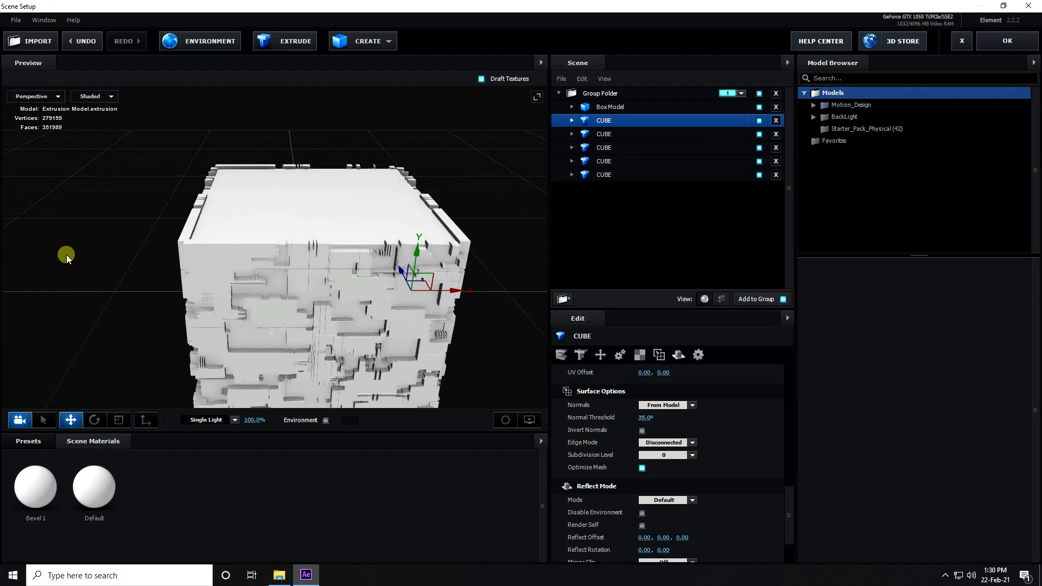
{"action": "left_click", "coordinate": [94, 419]}
{"action": "left_click_drag", "start_coordinate": [383, 259], "coordinate": [291, 301]}
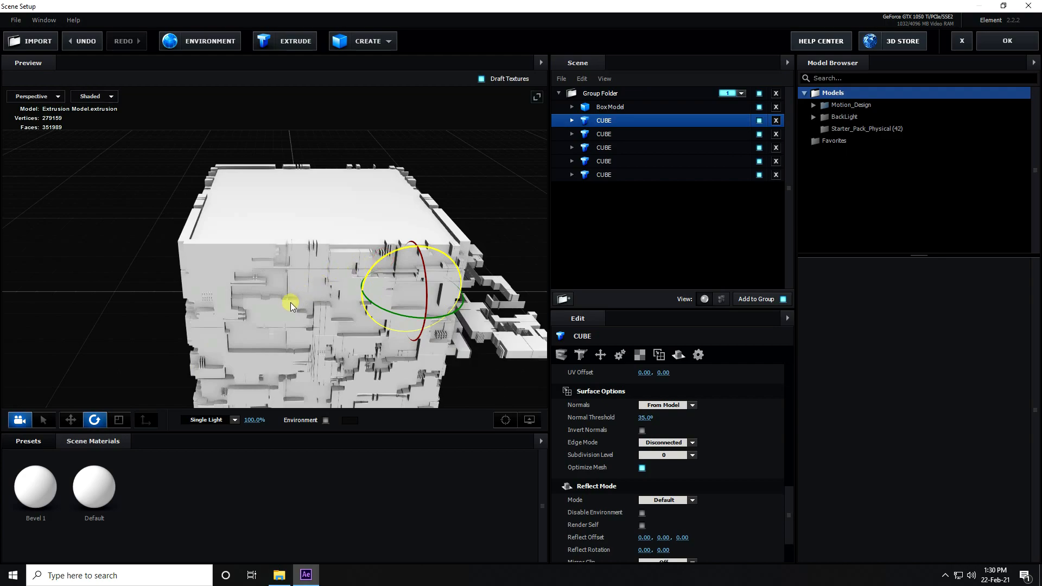
{"action": "left_click", "coordinate": [71, 419]}
{"action": "left_click_drag", "start_coordinate": [448, 296], "coordinate": [347, 294]}
{"action": "left_click_drag", "start_coordinate": [308, 252], "coordinate": [285, 141]}
{"action": "scroll", "coordinate": [336, 147], "scroll_direction": "up", "scroll_amount": 3}
{"action": "middle_click_drag", "start_coordinate": [384, 177], "coordinate": [332, 216]}
{"action": "left_click_drag", "start_coordinate": [302, 217], "coordinate": [309, 216]}
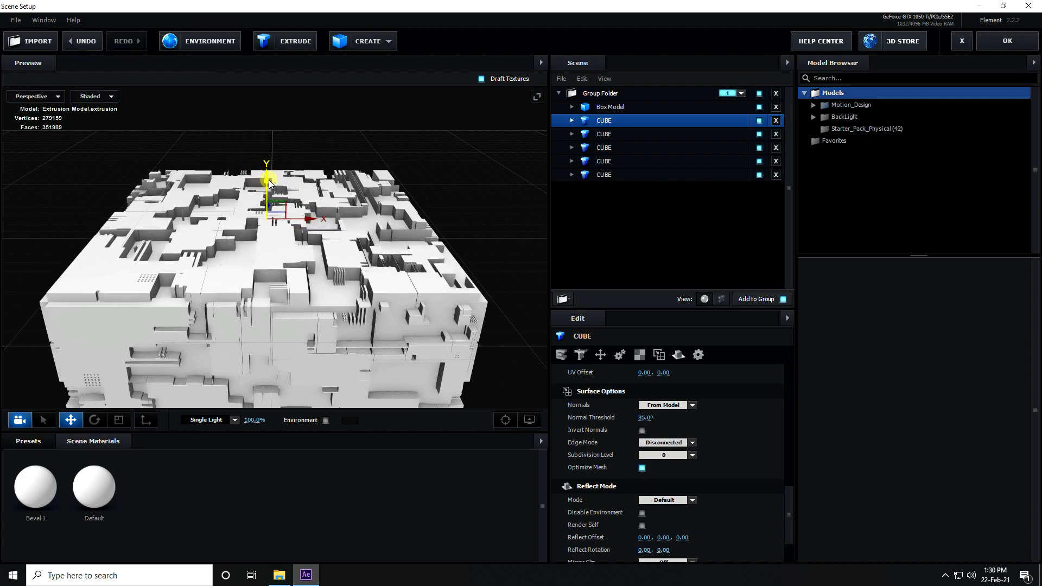
Step: Duplicate the CUBE extrusion on the box's top face and rename the copy BASE
{"action": "left_click_drag", "start_coordinate": [339, 214], "coordinate": [350, 259]}
{"action": "scroll", "coordinate": [350, 259], "scroll_direction": "down", "scroll_amount": 3}
{"action": "left_click_drag", "start_coordinate": [320, 338], "coordinate": [473, 268]}
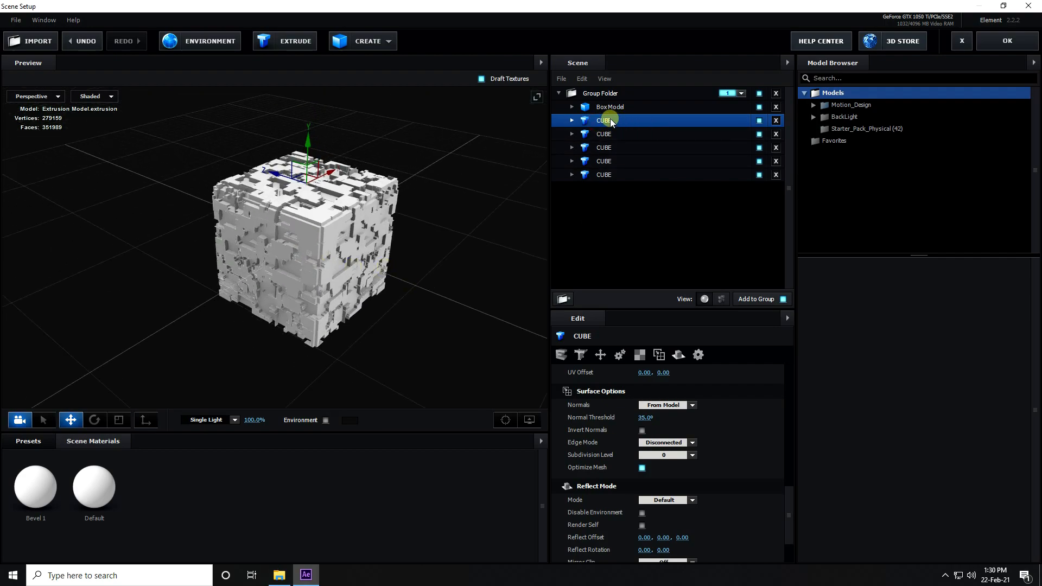
{"action": "key", "text": "ctrl+d"}
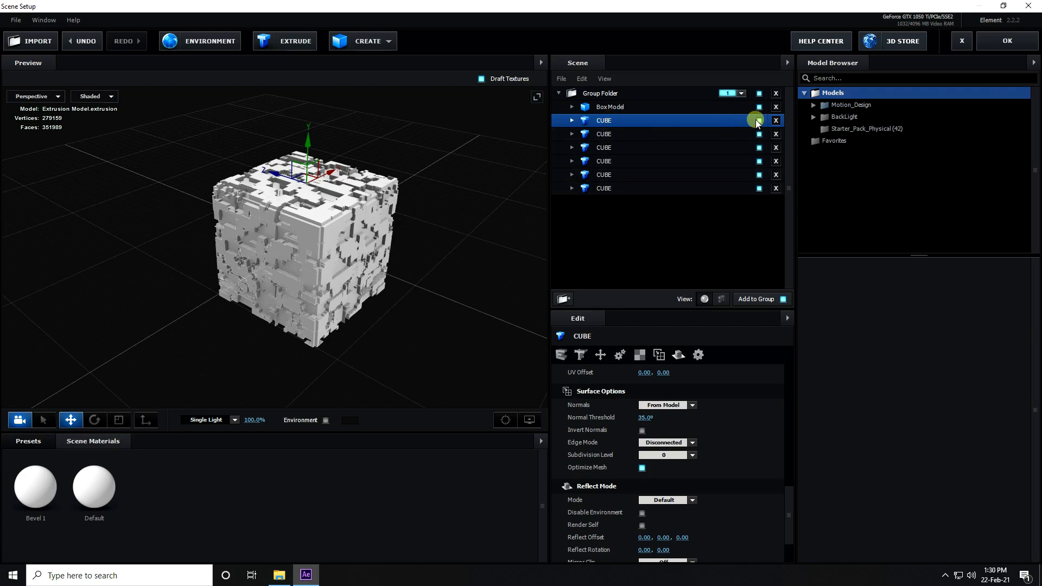
{"action": "right_click", "coordinate": [591, 123]}
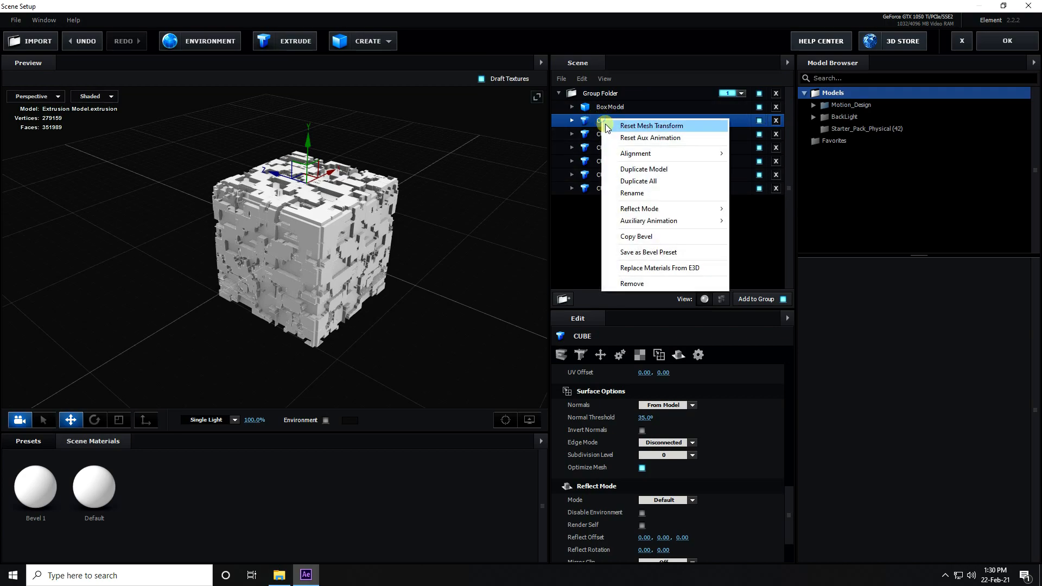
{"action": "left_click", "coordinate": [636, 193]}
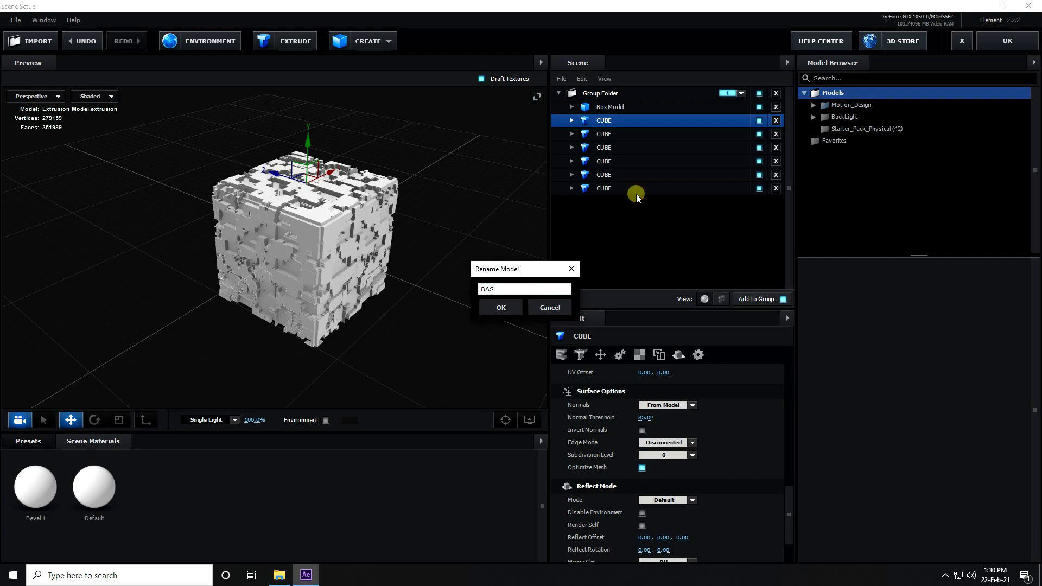
{"action": "type", "text": "BASE"}
{"action": "left_click", "coordinate": [491, 308]}
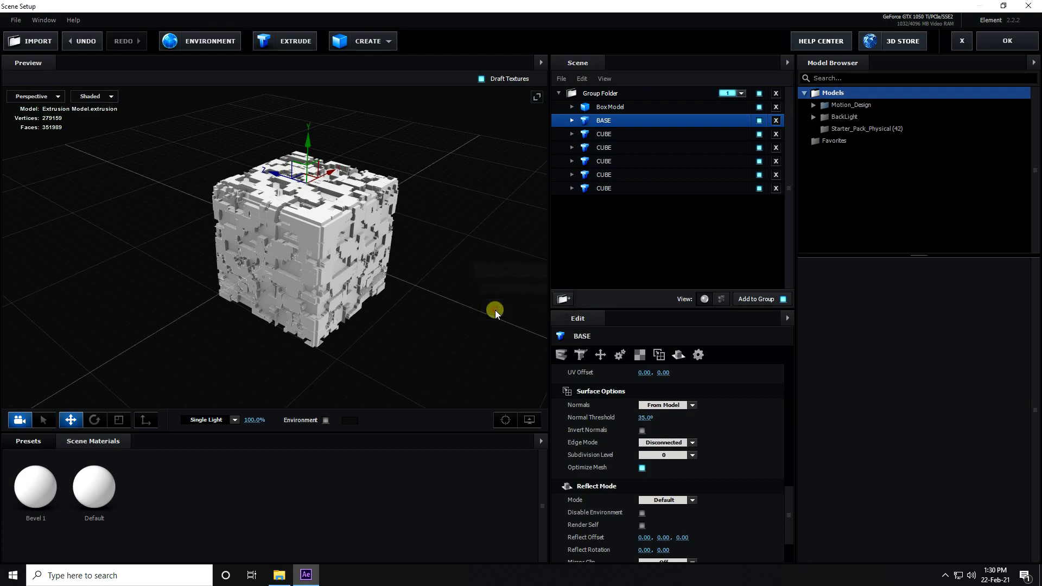
Step: Scale the BASE extrusion up uniformly until it forms a wide slab extending far beyond the cube
{"action": "left_click", "coordinate": [120, 419]}
{"action": "left_click_drag", "start_coordinate": [295, 197], "coordinate": [98, 216]}
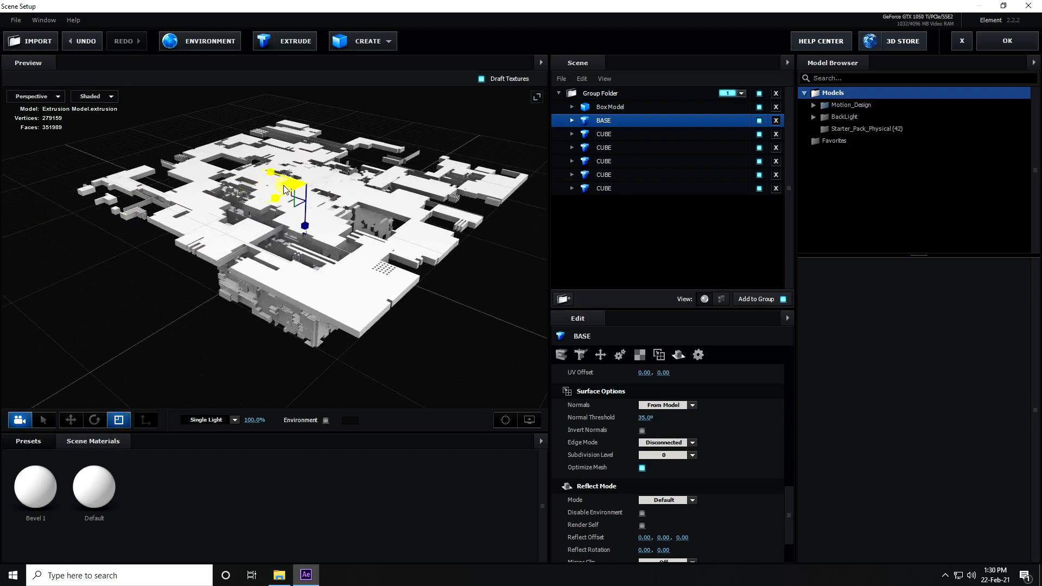
{"action": "left_click_drag", "start_coordinate": [293, 185], "coordinate": [164, 216]}
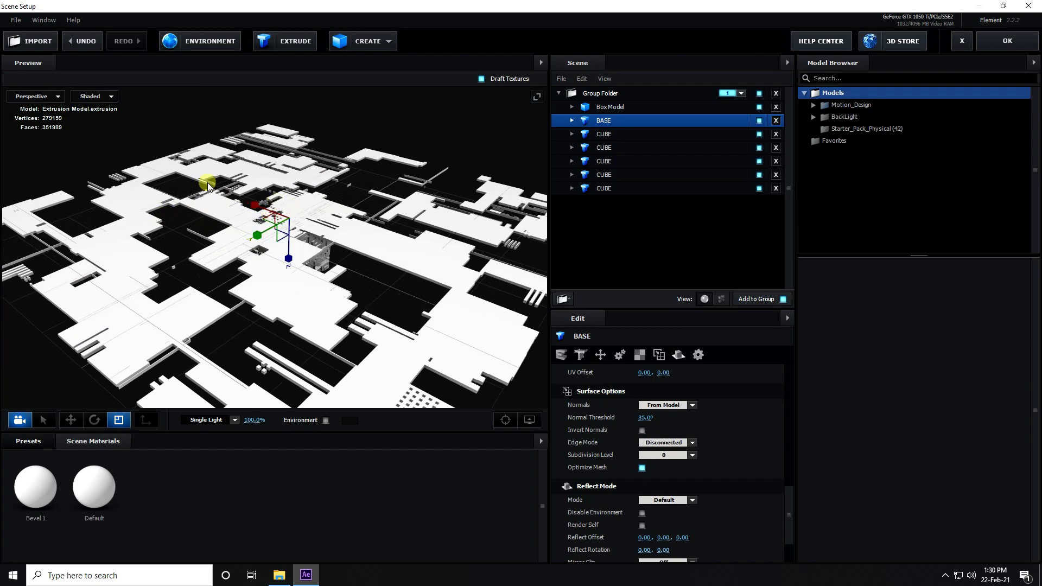
Step: Move the BASE extrusion down along Y to the bottom of the cube
{"action": "left_click", "coordinate": [70, 420]}
{"action": "left_click_drag", "start_coordinate": [289, 178], "coordinate": [281, 234]}
{"action": "scroll", "coordinate": [314, 275], "scroll_direction": "up", "scroll_amount": 6}
{"action": "middle_click_drag", "start_coordinate": [389, 297], "coordinate": [371, 293]}
{"action": "left_click_drag", "start_coordinate": [334, 326], "coordinate": [330, 303]}
Step: Thicken the BASE extrusion along its Z axis and adjust its height at the foot of the cube
{"action": "left_click", "coordinate": [118, 420]}
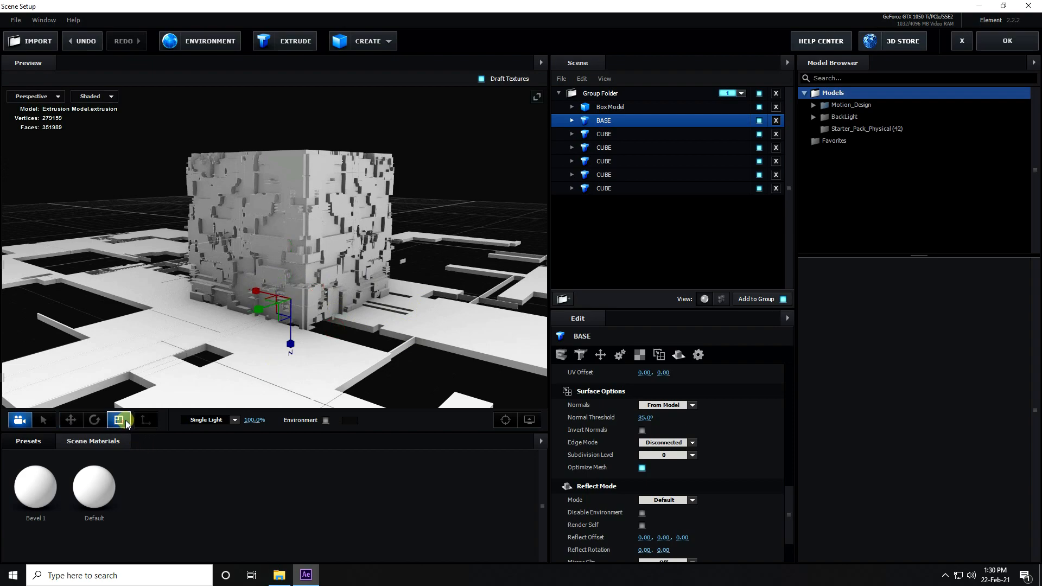
{"action": "left_click_drag", "start_coordinate": [290, 344], "coordinate": [291, 351]}
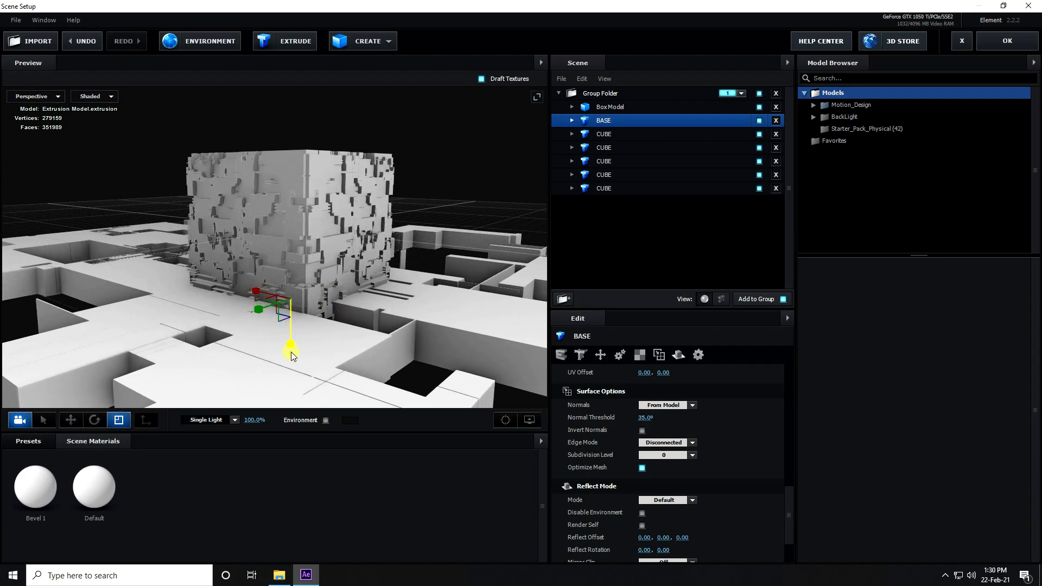
{"action": "left_click", "coordinate": [74, 44]}
{"action": "left_click", "coordinate": [71, 420]}
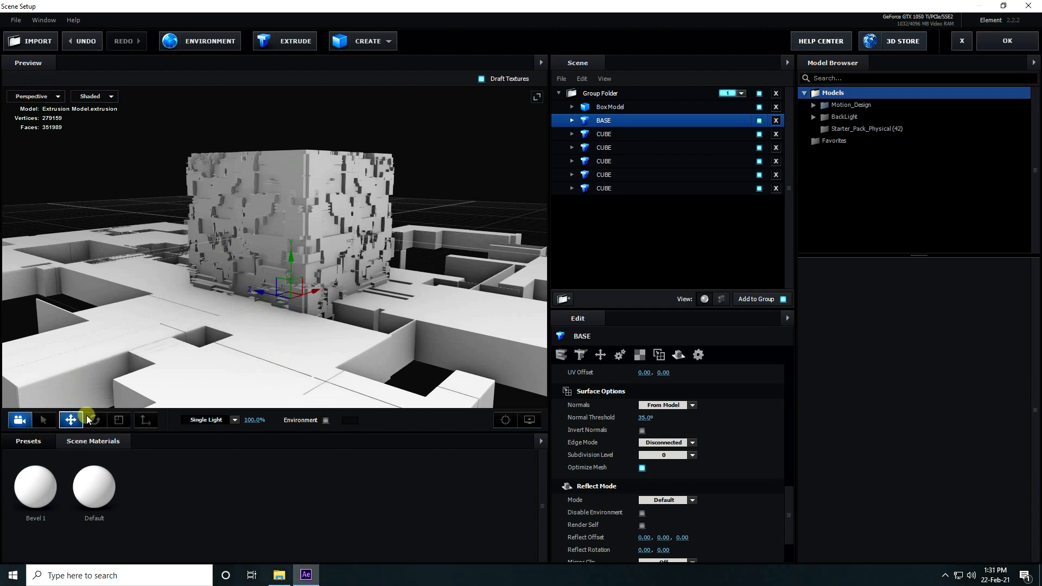
{"action": "left_click_drag", "start_coordinate": [293, 259], "coordinate": [291, 244]}
{"action": "left_click_drag", "start_coordinate": [399, 282], "coordinate": [398, 300]}
{"action": "left_click_drag", "start_coordinate": [292, 249], "coordinate": [293, 256]}
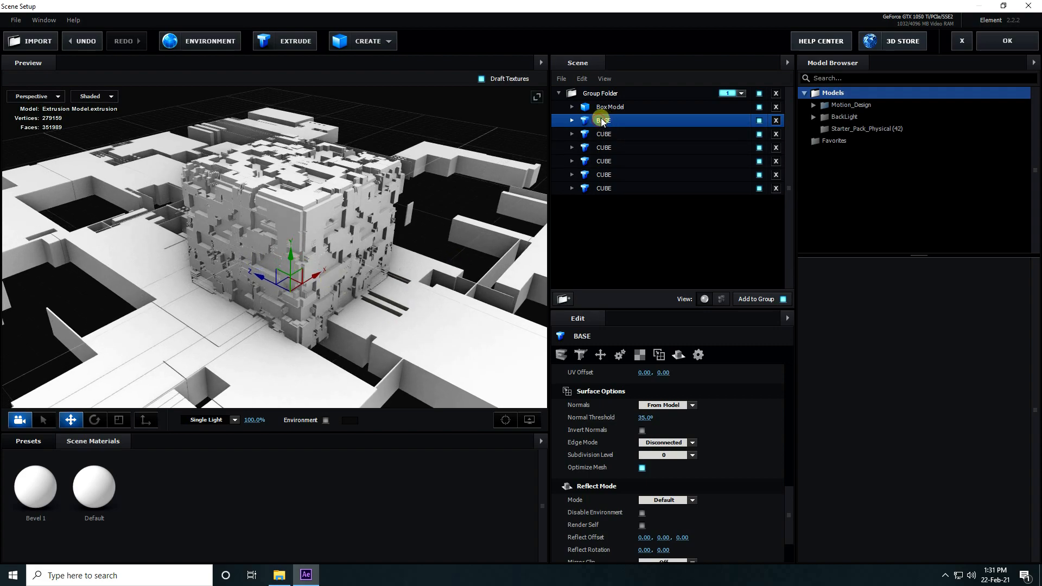
Step: Duplicate the BASE extrusion and rotate the copy horizontally so its gaps are offset from the original's
{"action": "key", "text": "ctrl+d"}
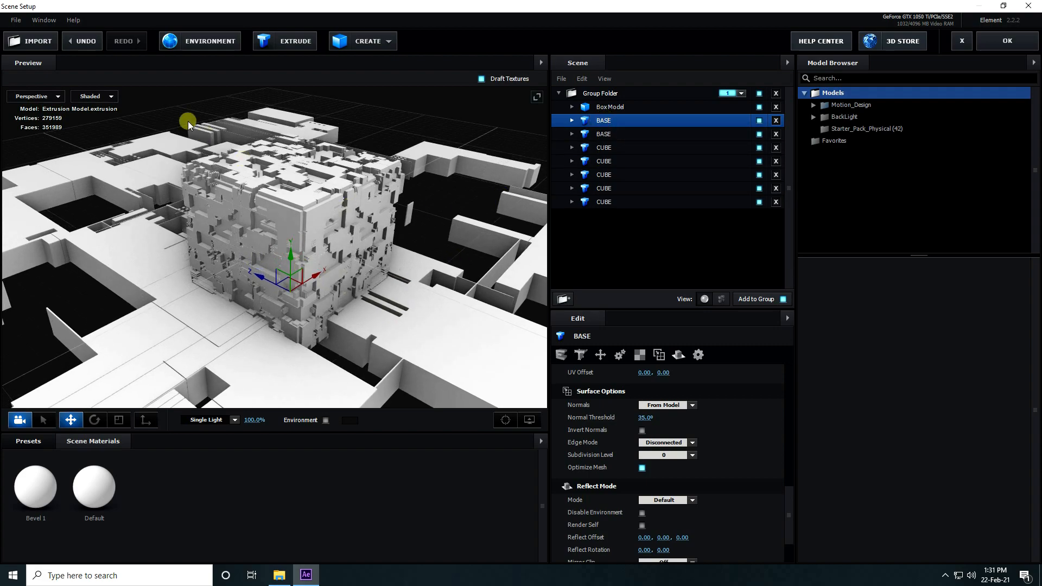
{"action": "left_click", "coordinate": [94, 420]}
{"action": "left_click_drag", "start_coordinate": [283, 319], "coordinate": [400, 290]}
{"action": "left_click", "coordinate": [604, 122]}
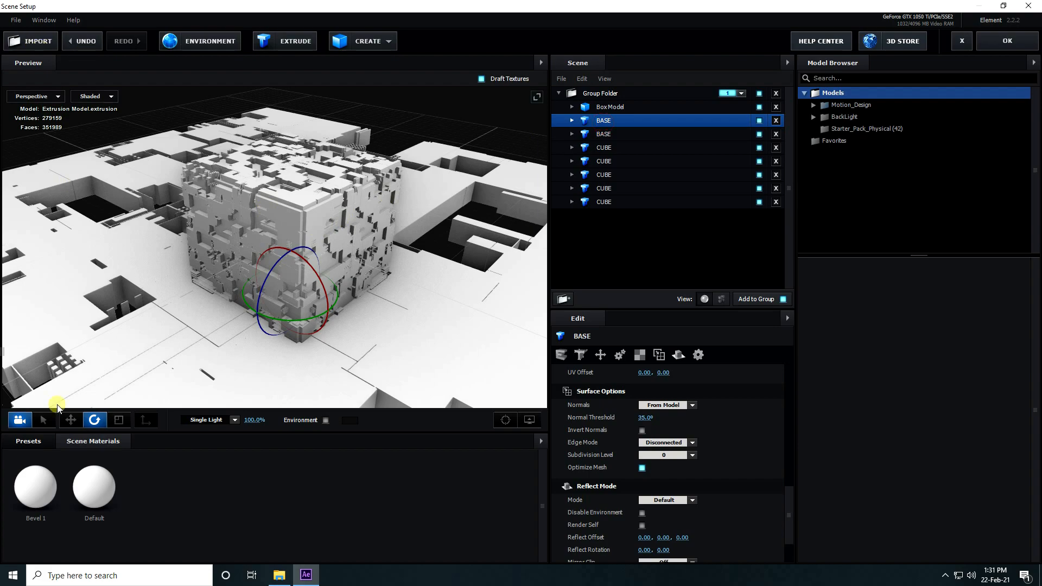
{"action": "left_click", "coordinate": [71, 420]}
{"action": "left_click", "coordinate": [118, 420]}
{"action": "left_click_drag", "start_coordinate": [290, 325], "coordinate": [286, 319]}
{"action": "left_click_drag", "start_coordinate": [371, 359], "coordinate": [360, 309]}
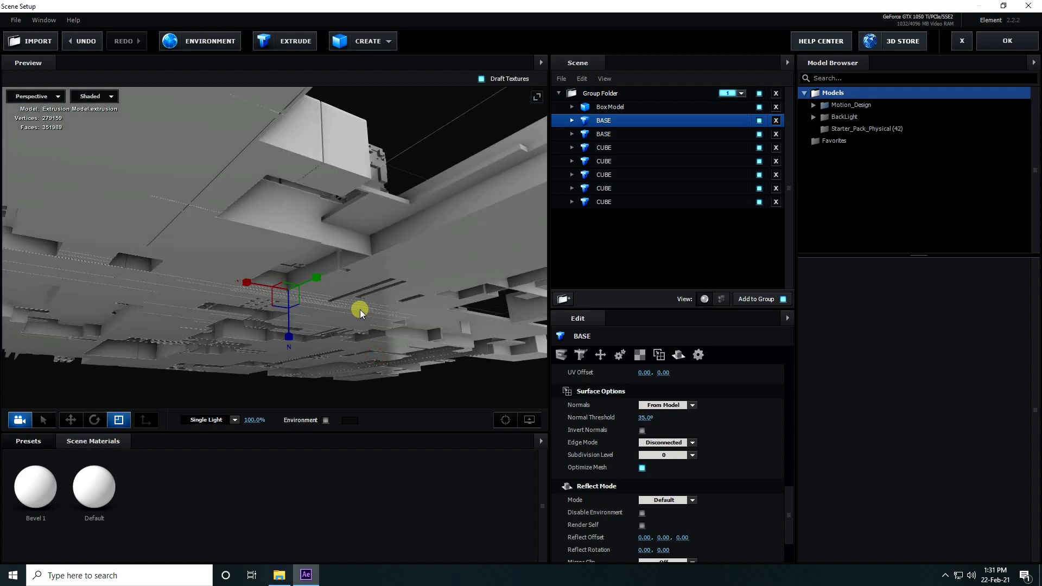
{"action": "key", "text": "ctrl+z"}
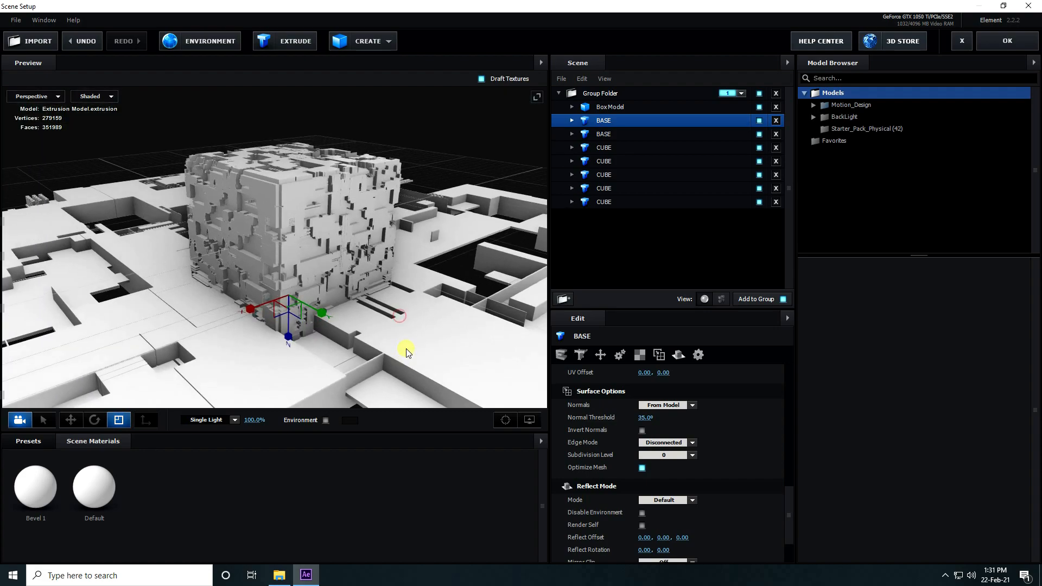
Step: Lower the rotated BASE copy slightly along Y and fine-tune its thickness along its Z axis
{"action": "left_click", "coordinate": [70, 420]}
{"action": "middle_click_drag", "start_coordinate": [444, 380], "coordinate": [394, 310]}
{"action": "mouse_move", "coordinate": [394, 310]}
{"action": "left_mouse_down"}
{"action": "mouse_move", "coordinate": [402, 324]}
{"action": "mouse_move", "coordinate": [394, 322]}
{"action": "left_mouse_up"}
{"action": "left_click_drag", "start_coordinate": [263, 191], "coordinate": [263, 196]}
{"action": "left_click", "coordinate": [119, 420]}
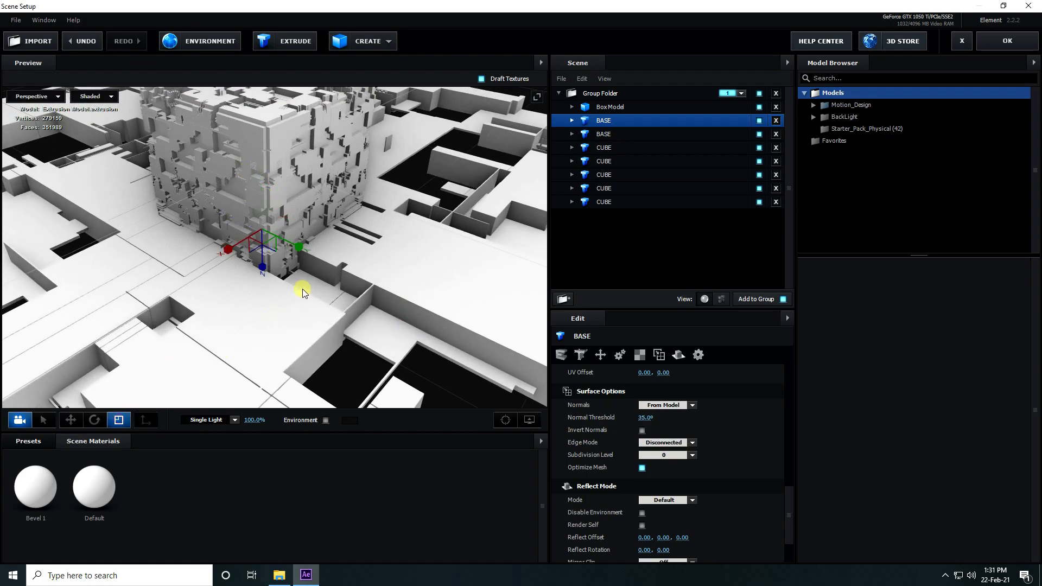
{"action": "left_click_drag", "start_coordinate": [264, 268], "coordinate": [266, 270]}
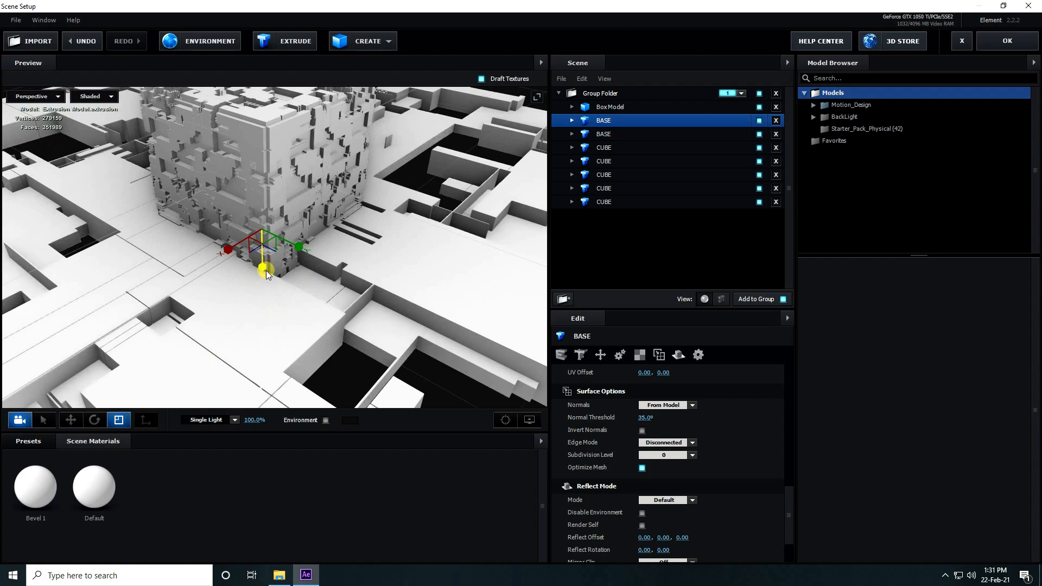
{"action": "left_click", "coordinate": [71, 420]}
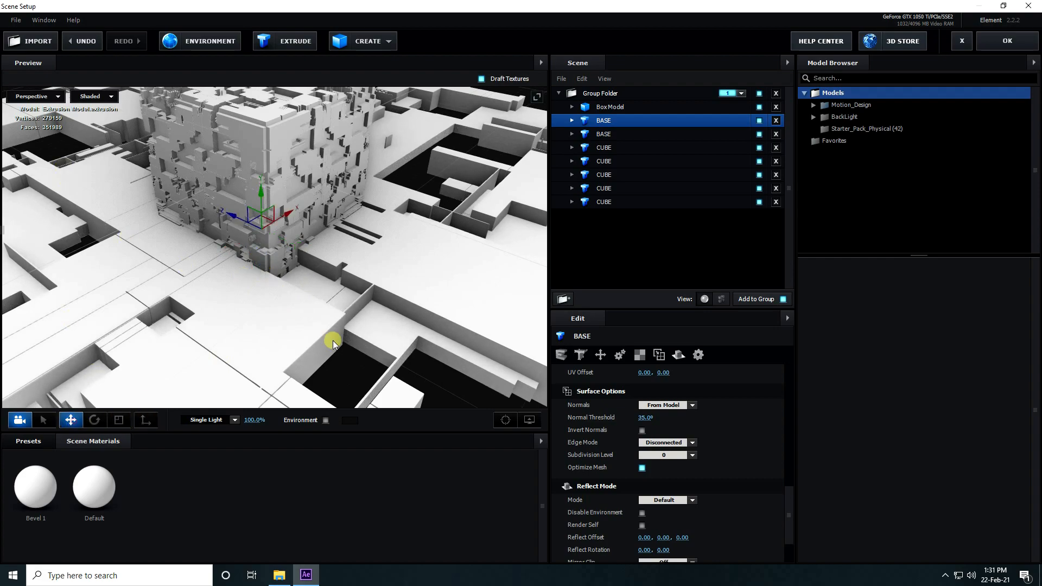
Step: Select the original BASE extrusion and adjust its thickness along its Z axis
{"action": "left_click", "coordinate": [584, 134]}
{"action": "left_click", "coordinate": [119, 420]}
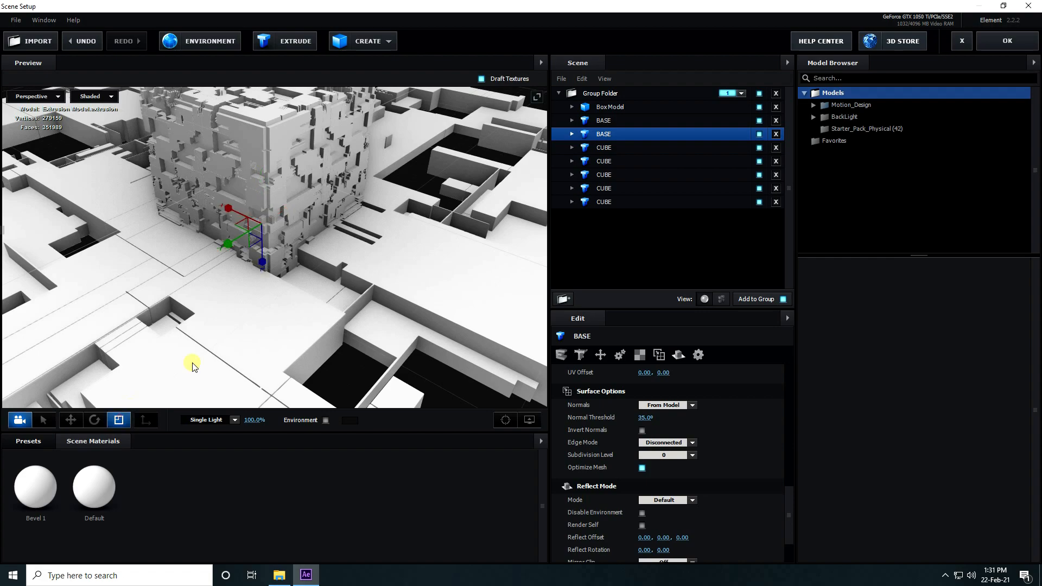
{"action": "left_click_drag", "start_coordinate": [267, 266], "coordinate": [270, 268]}
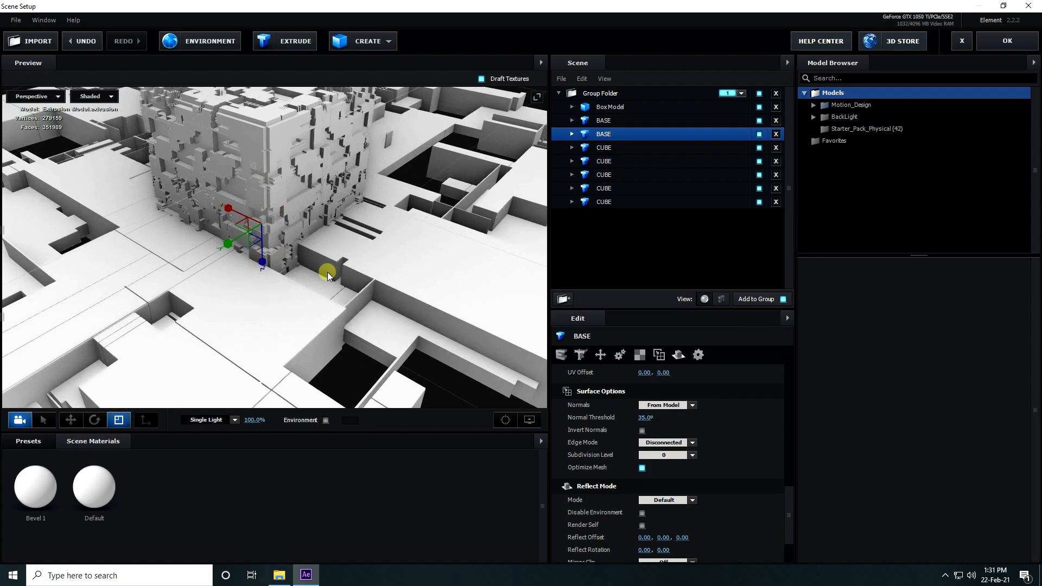
{"action": "middle_click_drag", "start_coordinate": [376, 262], "coordinate": [407, 291]}
{"action": "left_click_drag", "start_coordinate": [407, 291], "coordinate": [376, 291]}
{"action": "left_click_drag", "start_coordinate": [292, 291], "coordinate": [289, 288]}
Step: Create a plane primitive and set its XY size to 10 by 10
{"action": "left_click", "coordinate": [385, 40]}
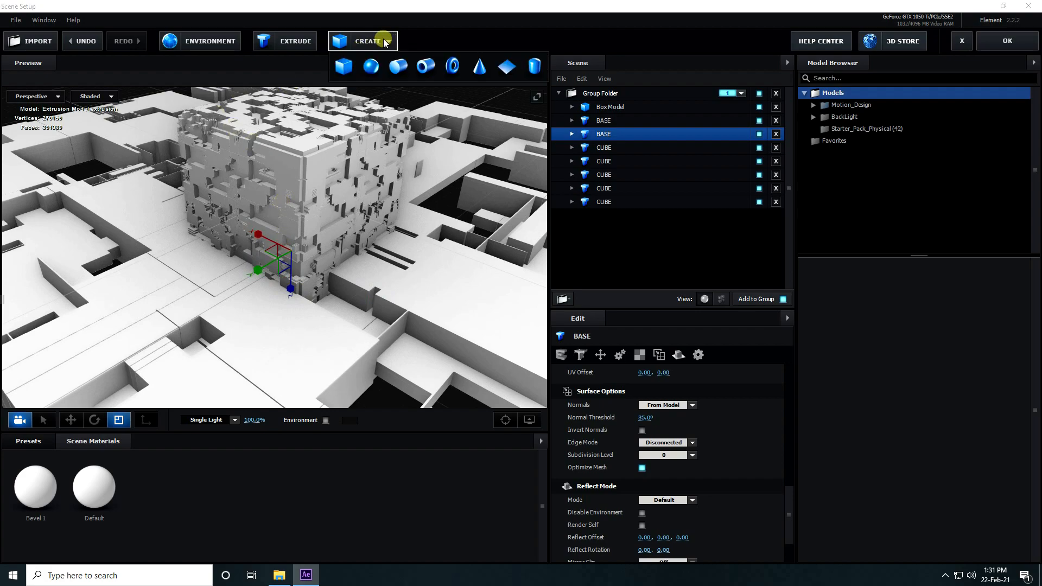
{"action": "left_click", "coordinate": [508, 69]}
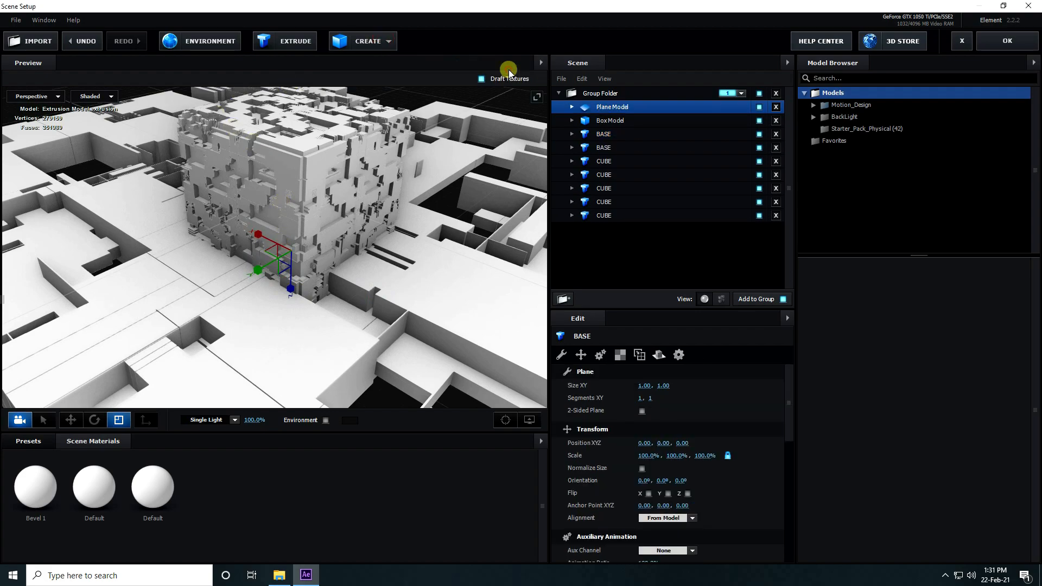
{"action": "left_click", "coordinate": [646, 385]}
{"action": "type", "text": "1"}
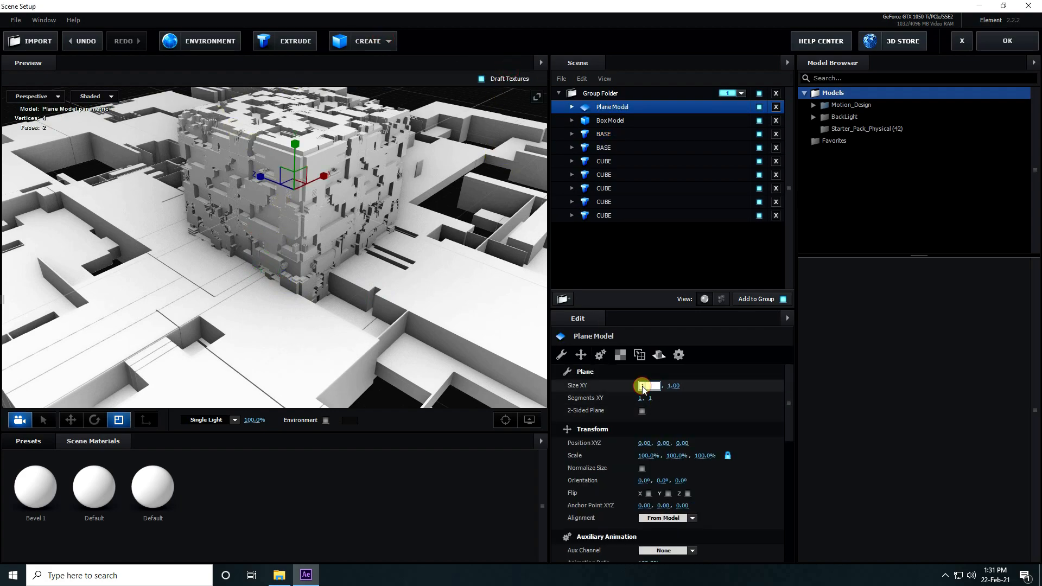
{"action": "type", "text": "0"}
{"action": "key", "text": "Tab"}
{"action": "type", "text": "10"}
{"action": "key", "text": "Return"}
Step: Make the plane two-sided and move it down along Y to about -0.63, beneath the base slabs
{"action": "left_click_drag", "start_coordinate": [379, 241], "coordinate": [373, 200]}
{"action": "scroll", "coordinate": [372, 200], "scroll_direction": "up", "scroll_amount": 5}
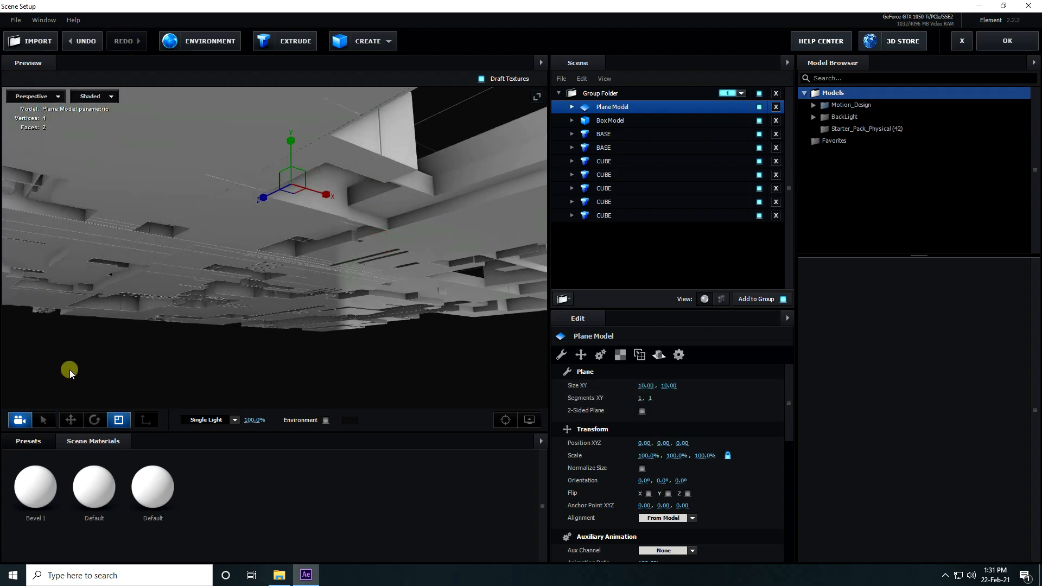
{"action": "left_click", "coordinate": [70, 420]}
{"action": "left_click", "coordinate": [642, 411]}
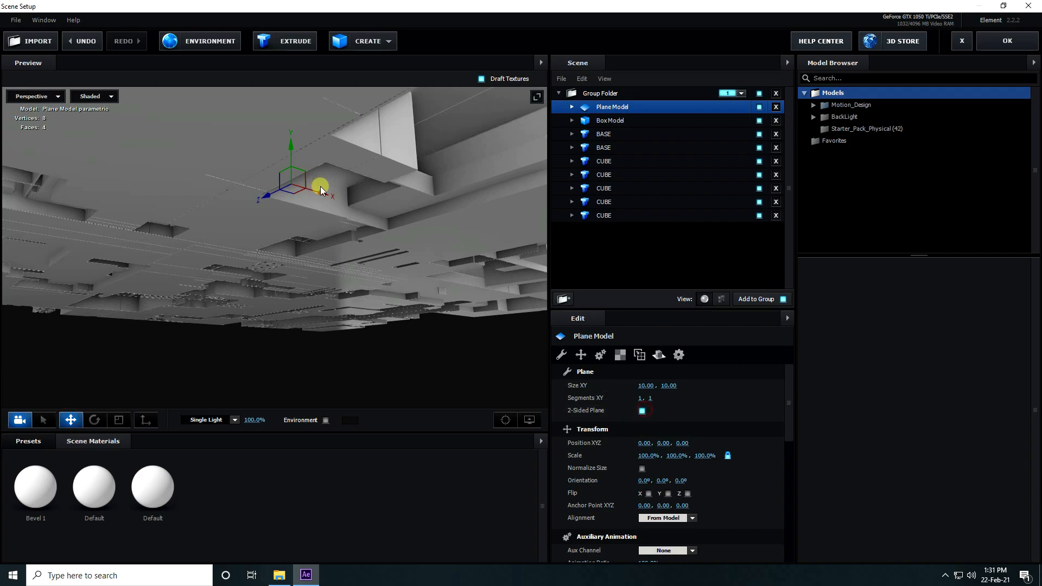
{"action": "left_click_drag", "start_coordinate": [292, 141], "coordinate": [296, 216]}
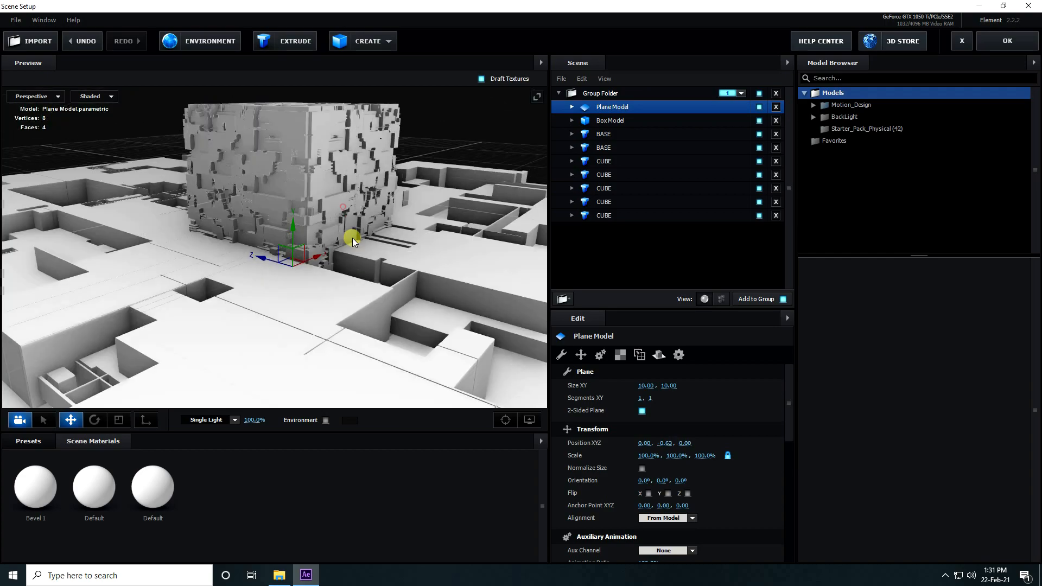
{"action": "left_click_drag", "start_coordinate": [353, 237], "coordinate": [324, 262]}
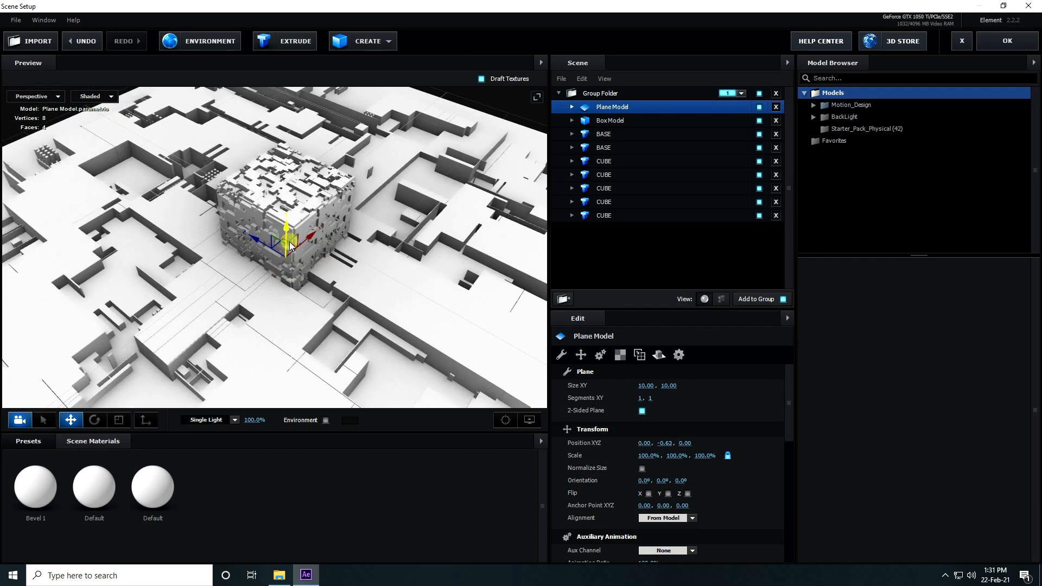
{"action": "scroll", "coordinate": [288, 239], "scroll_direction": "up", "scroll_amount": 5}
{"action": "scroll", "coordinate": [279, 194], "scroll_direction": "down", "scroll_amount": 5}
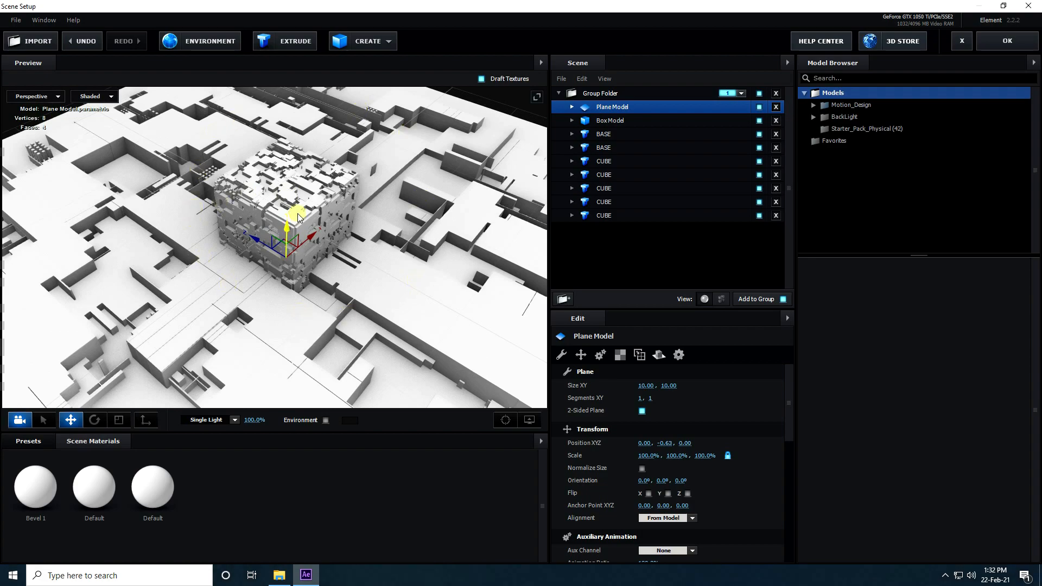
{"action": "scroll", "coordinate": [293, 259], "scroll_direction": "up", "scroll_amount": 4}
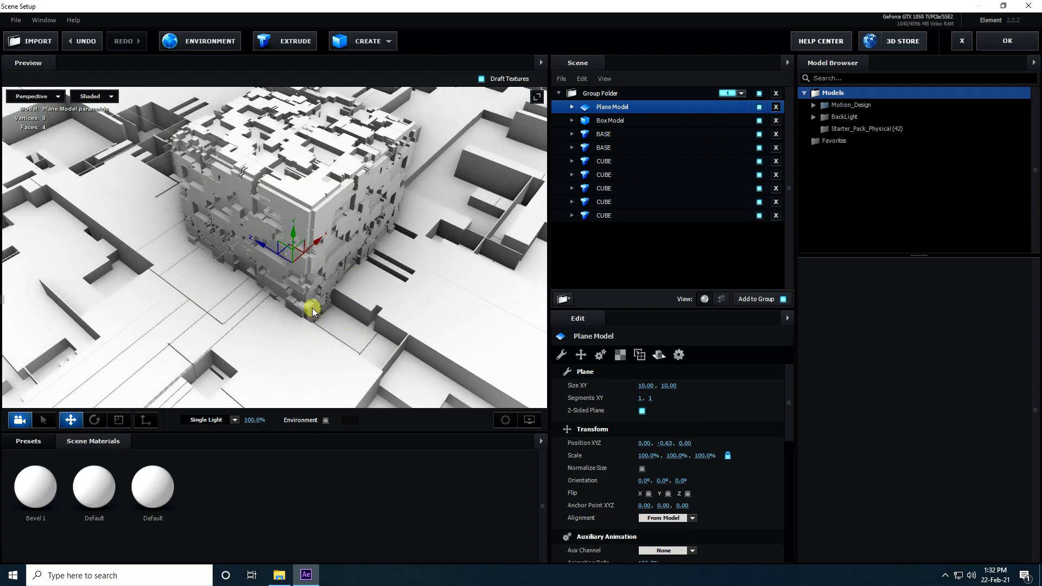
{"action": "scroll", "coordinate": [311, 303], "scroll_direction": "up", "scroll_amount": 2}
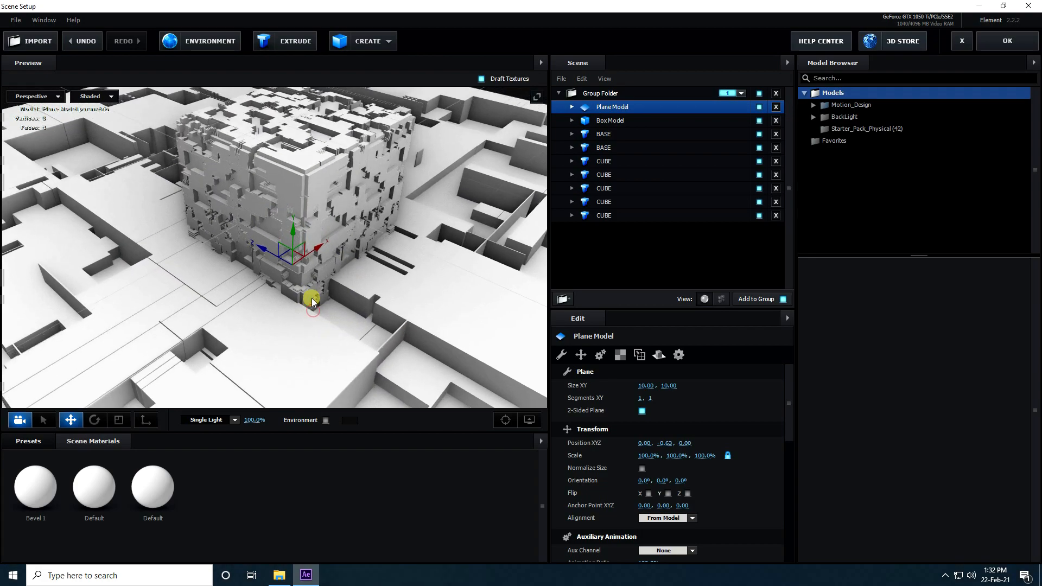
{"action": "scroll", "coordinate": [329, 169], "scroll_direction": "up", "scroll_amount": 4}
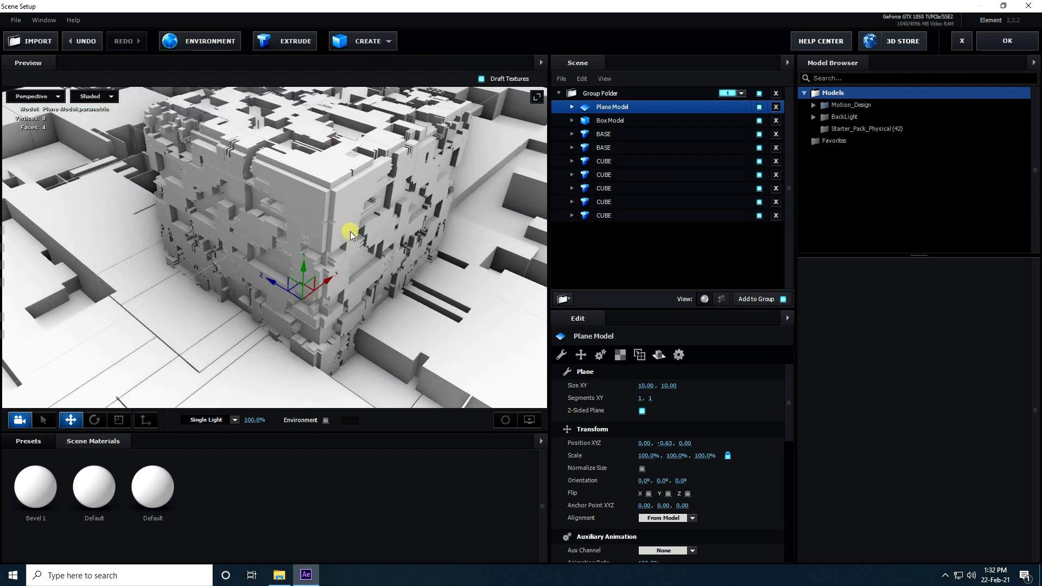
{"action": "scroll", "coordinate": [343, 251], "scroll_direction": "up", "scroll_amount": 3}
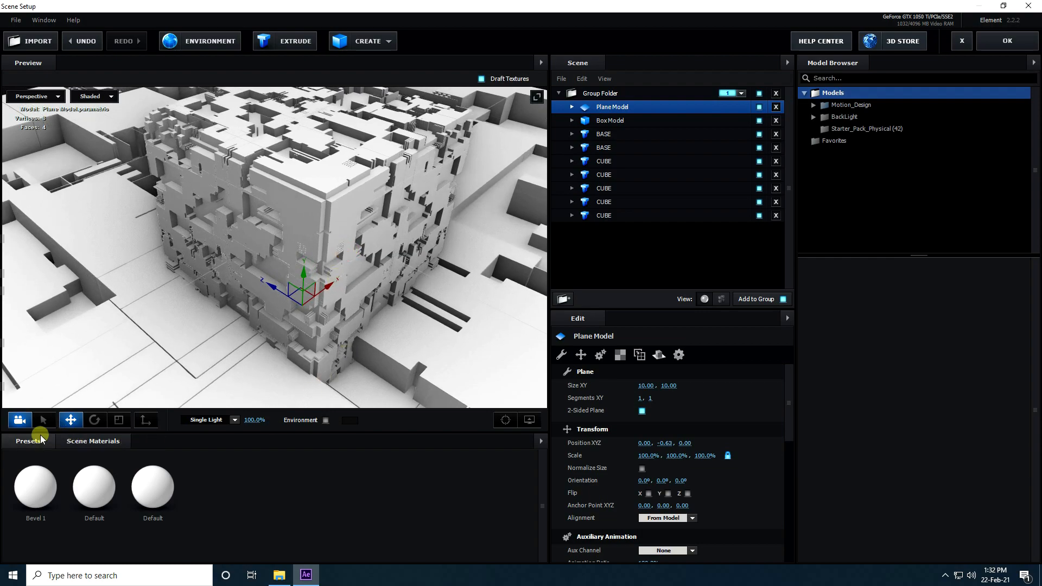
Step: Shift the side-face CUBE extrusion slightly along Z, and adjust the top-face CUBE extrusion's position along Z and X
{"action": "left_click", "coordinate": [605, 188]}
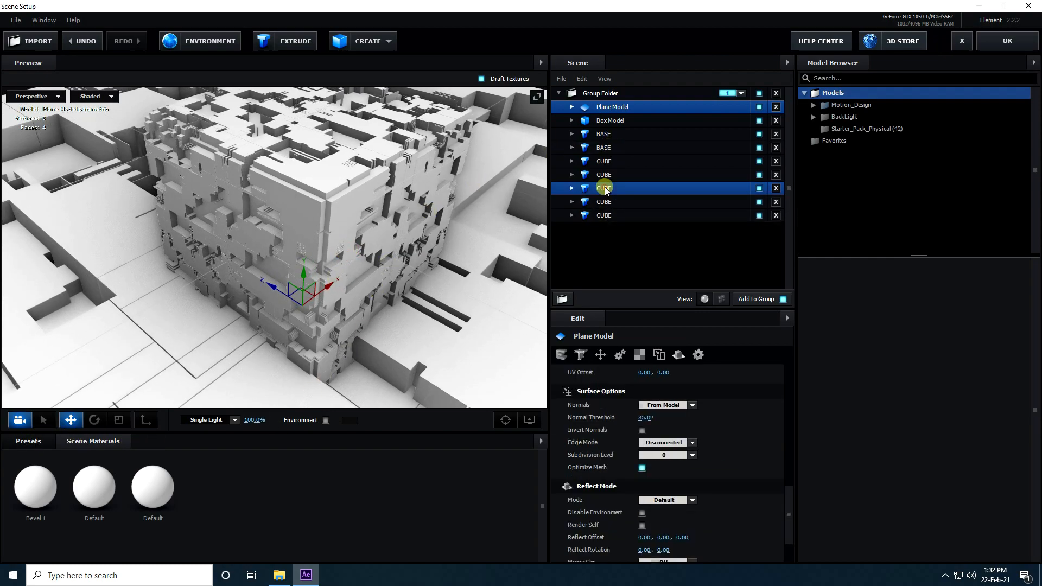
{"action": "left_click_drag", "start_coordinate": [206, 249], "coordinate": [211, 249]}
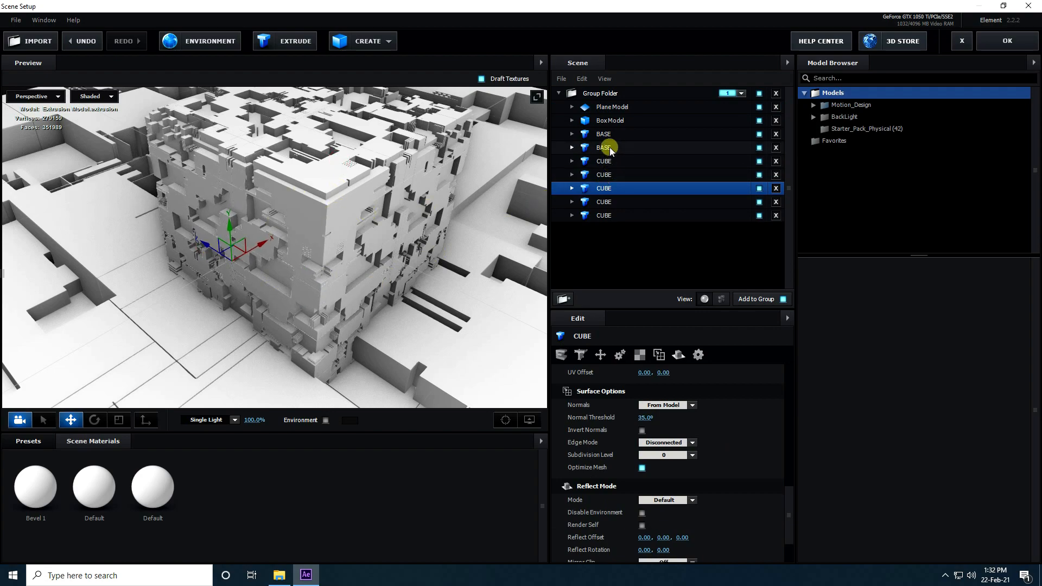
{"action": "left_click", "coordinate": [607, 162]}
{"action": "left_click_drag", "start_coordinate": [281, 109], "coordinate": [285, 109]}
{"action": "left_click_drag", "start_coordinate": [355, 120], "coordinate": [336, 117]}
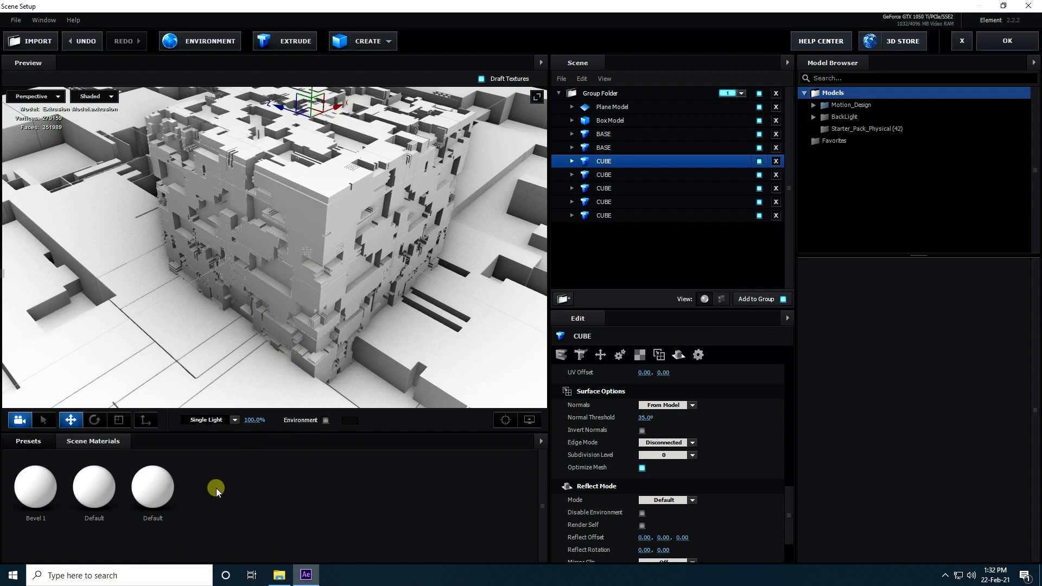
Step: Show the Metal material presets from the Pro_Shaders_2 collection
{"action": "left_click", "coordinate": [28, 441]}
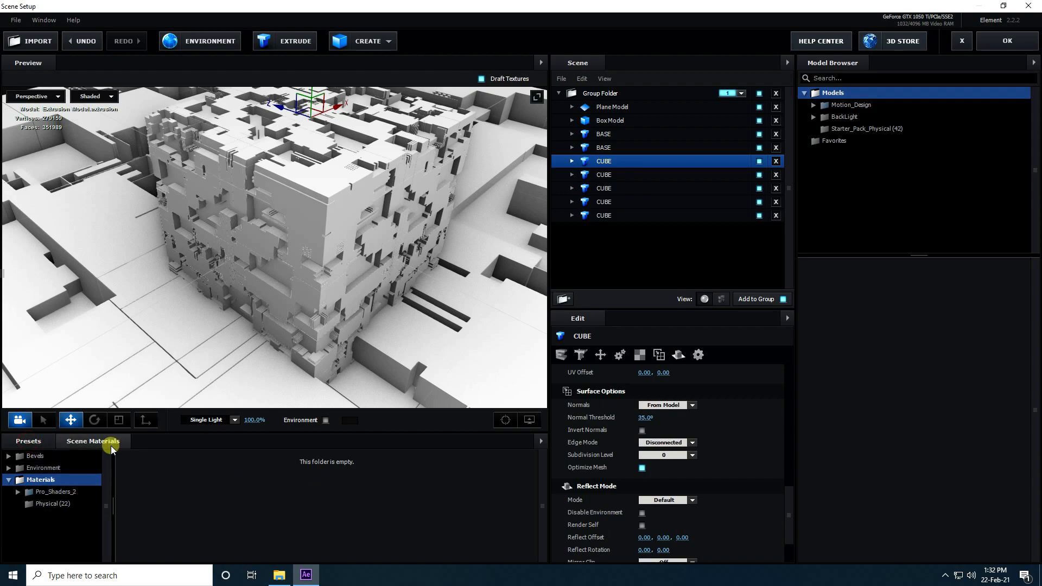
{"action": "mouse_move", "coordinate": [143, 432]}
{"action": "left_mouse_down"}
{"action": "mouse_move", "coordinate": [146, 422]}
{"action": "mouse_move", "coordinate": [143, 432]}
{"action": "left_mouse_up"}
{"action": "double_click", "coordinate": [37, 483]}
{"action": "scroll", "coordinate": [54, 551], "scroll_direction": "down", "scroll_amount": 1}
{"action": "left_click", "coordinate": [50, 503]}
{"action": "scroll", "coordinate": [255, 506], "scroll_direction": "down", "scroll_amount": 1}
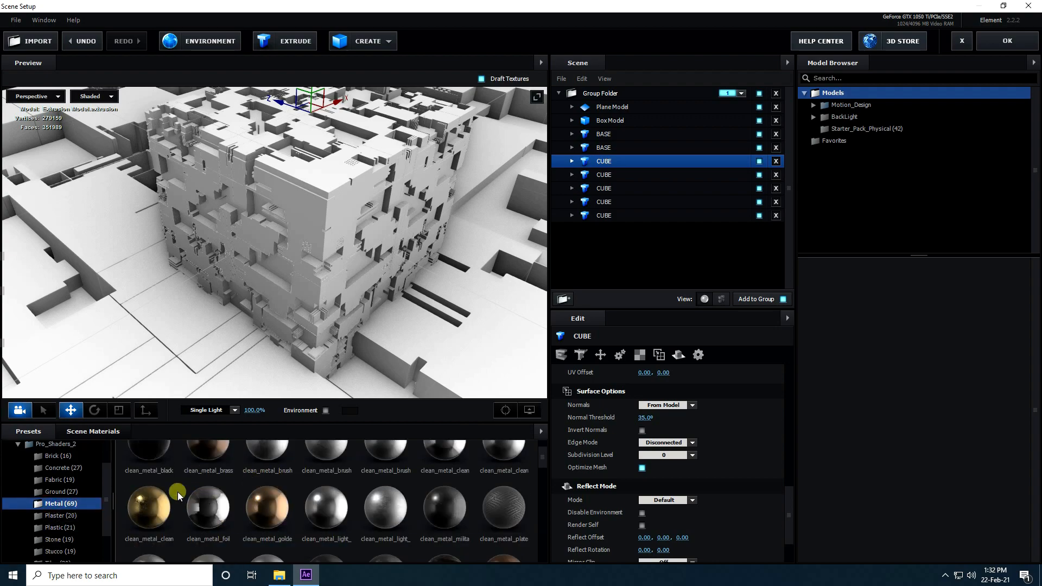
Step: Toggle each BASE extrusion's visibility to tell them apart, and apply the gold clean_metal_clean material to the first-listed BASE
{"action": "left_click", "coordinate": [602, 144]}
{"action": "left_click", "coordinate": [760, 147]}
{"action": "left_click", "coordinate": [759, 147]}
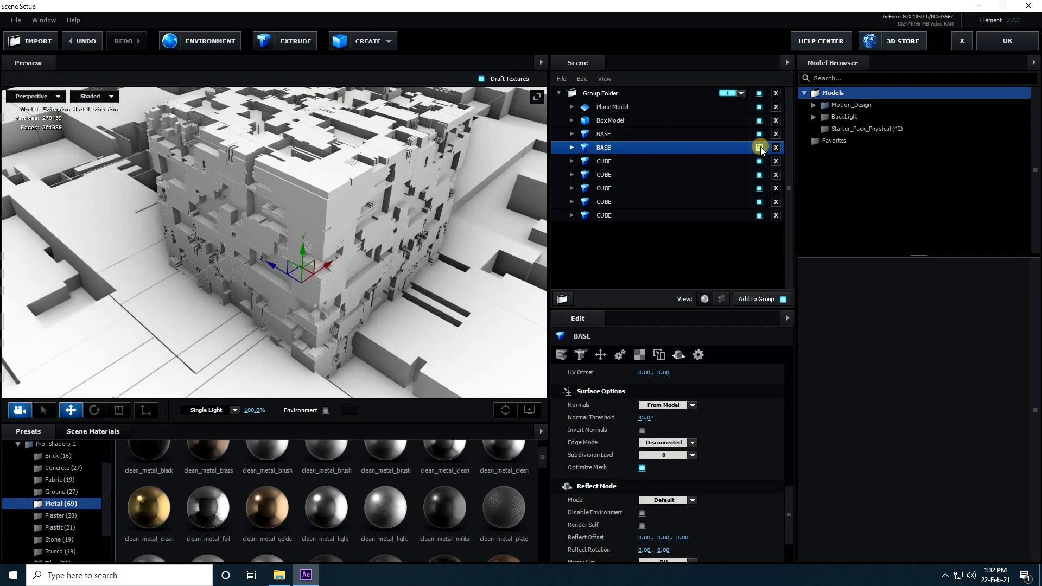
{"action": "left_click", "coordinate": [758, 134]}
{"action": "left_click", "coordinate": [758, 134]}
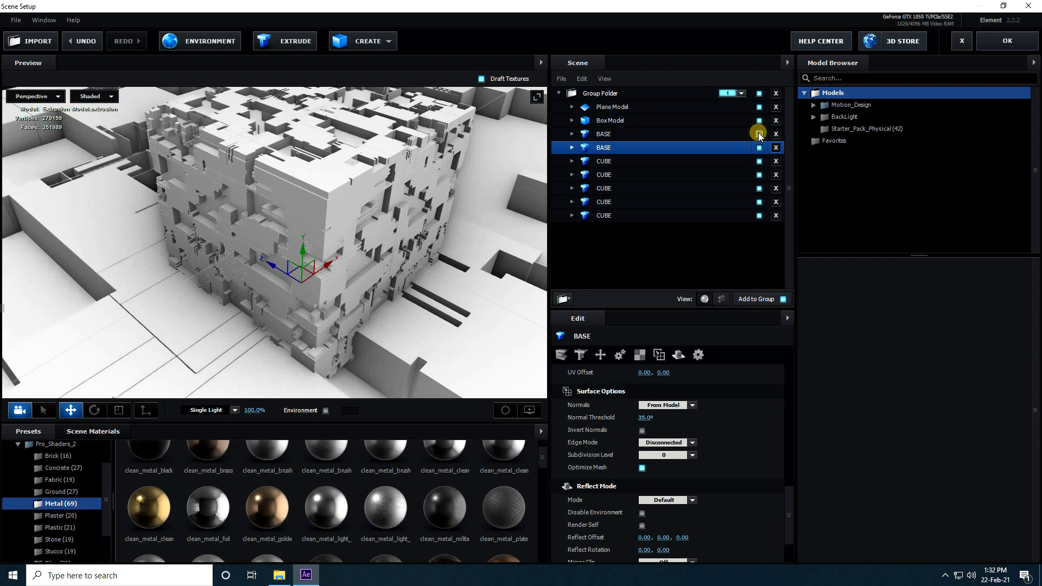
{"action": "left_click_drag", "start_coordinate": [196, 494], "coordinate": [616, 135]}
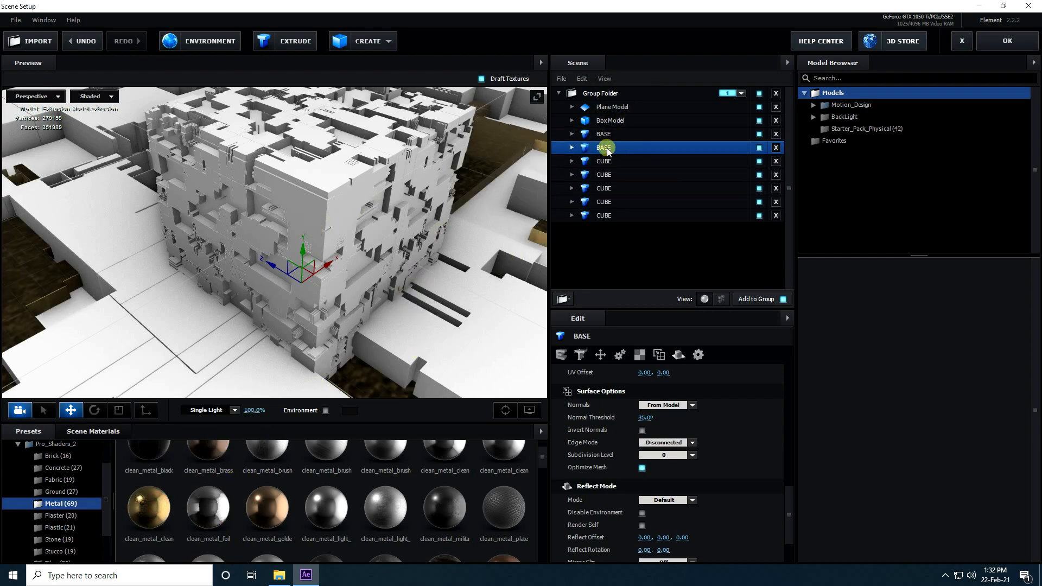
Step: Set the UV Repeat of the second-listed BASE extrusion to 10 by 10
{"action": "left_click", "coordinate": [641, 354]}
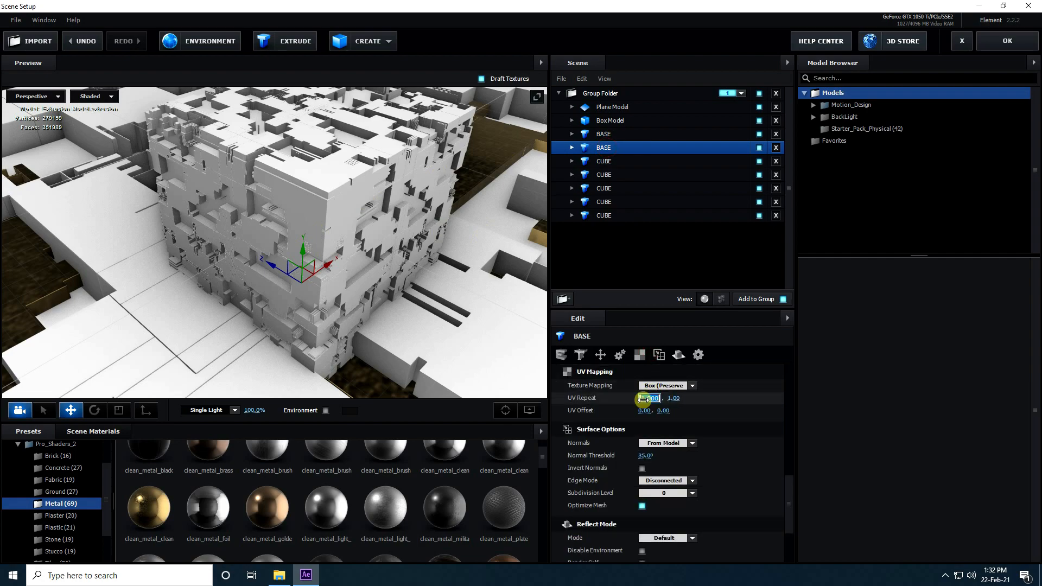
{"action": "type", "text": "0"}
{"action": "key", "text": "Return"}
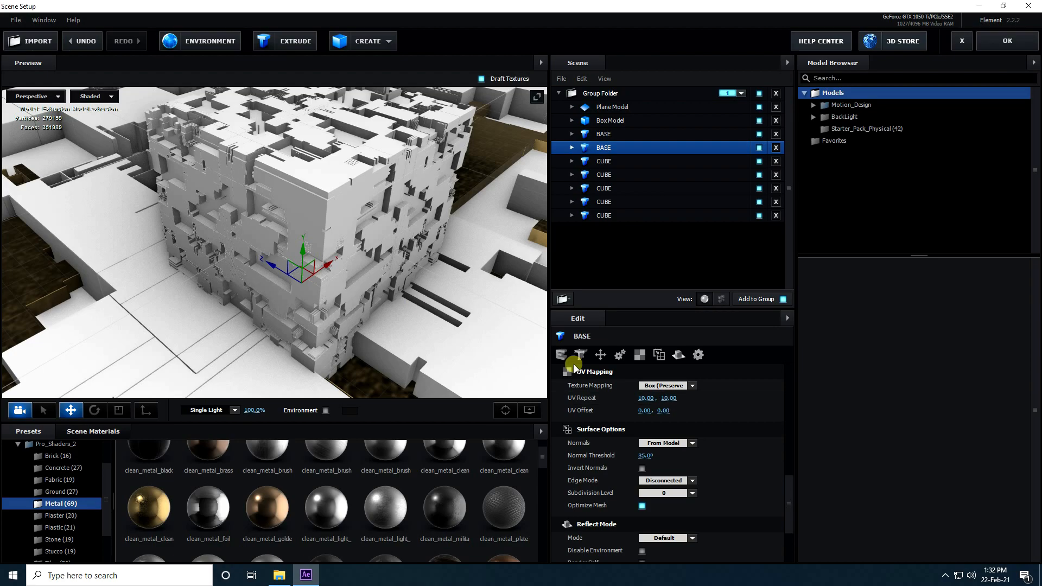
{"action": "scroll", "coordinate": [373, 295], "scroll_direction": "down", "scroll_amount": 3}
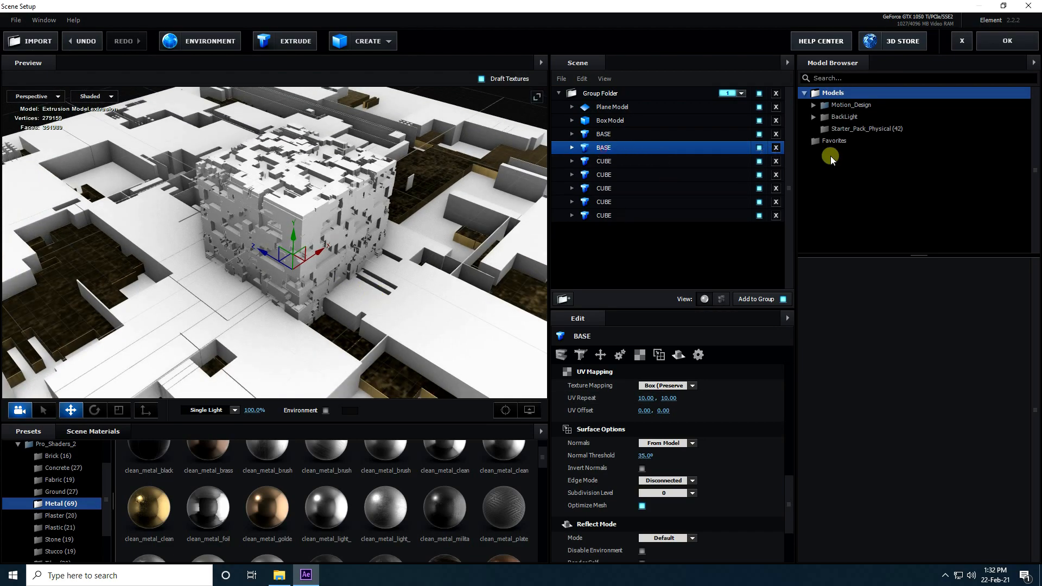
Step: Set the UV Repeat of the first-listed BASE extrusion to 10 by 10
{"action": "left_click", "coordinate": [606, 134]}
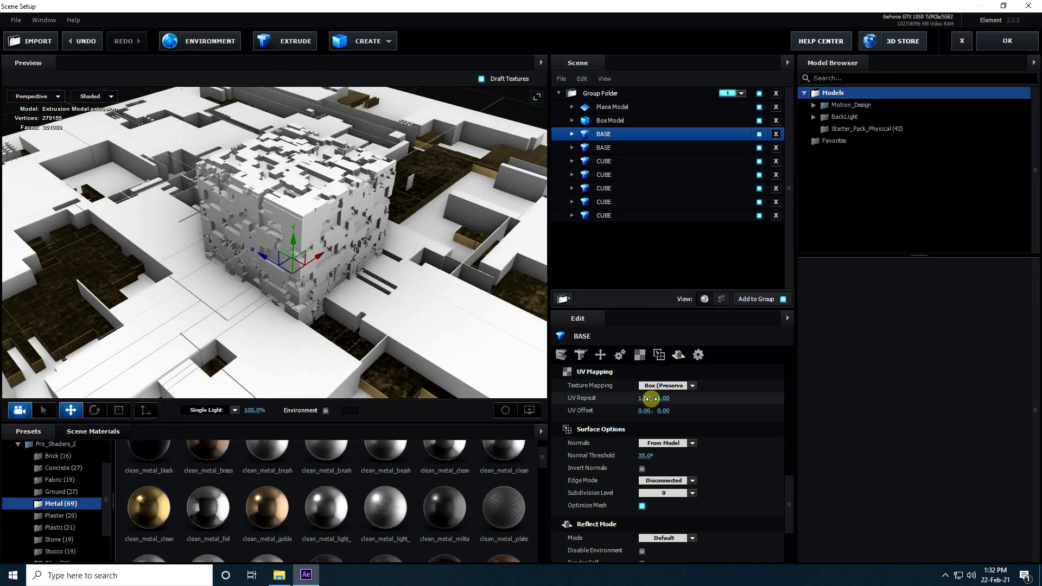
{"action": "key", "text": "Escape"}
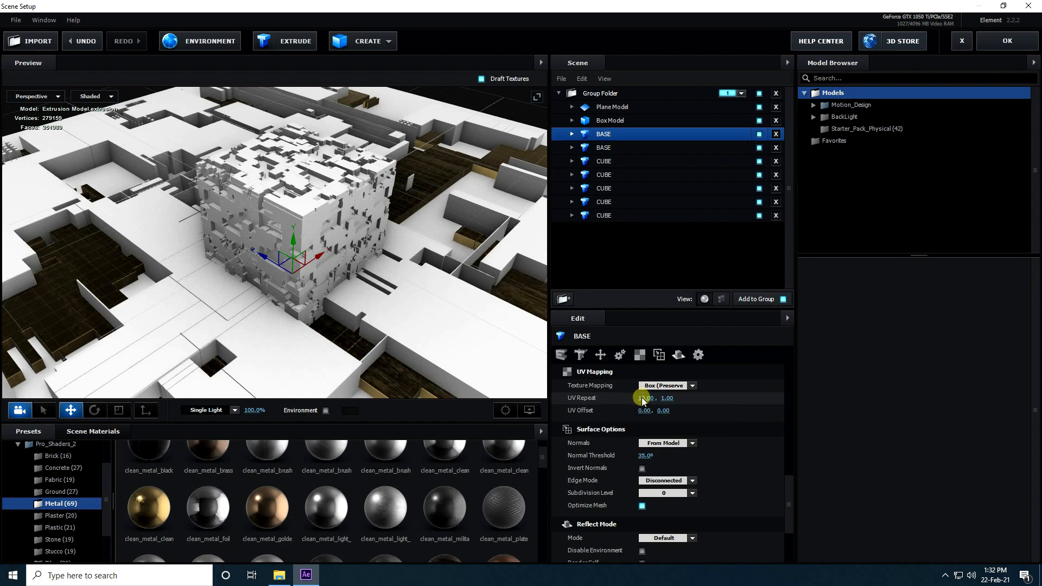
{"action": "left_click", "coordinate": [667, 399]}
{"action": "type", "text": "10"}
{"action": "key", "text": "Return"}
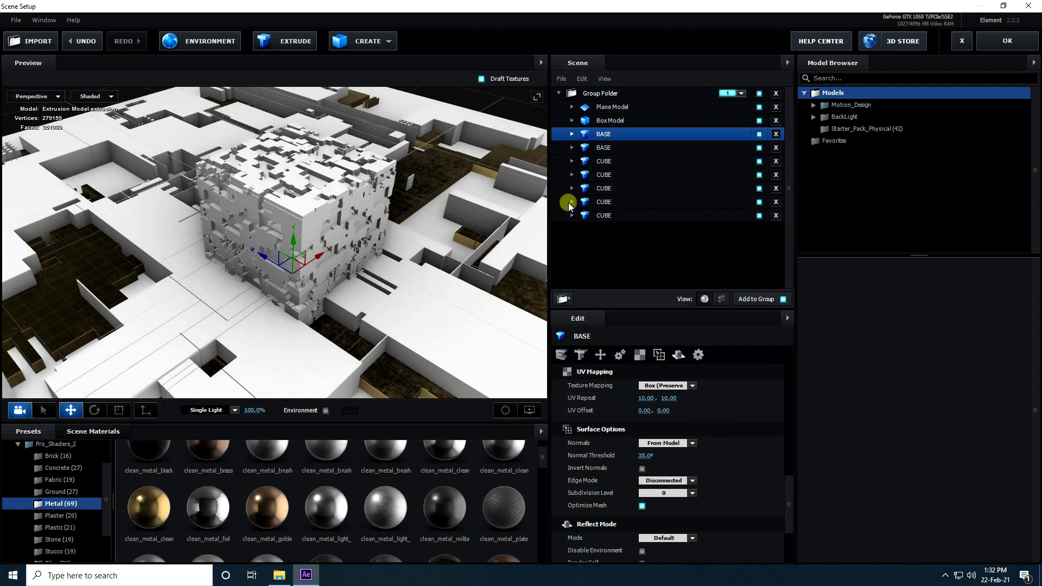
Step: Reset the UV Repeat of the second-listed BASE extrusion to 1 by 1
{"action": "left_click", "coordinate": [603, 147]}
{"action": "left_click", "coordinate": [646, 398]}
{"action": "type", "text": "1"}
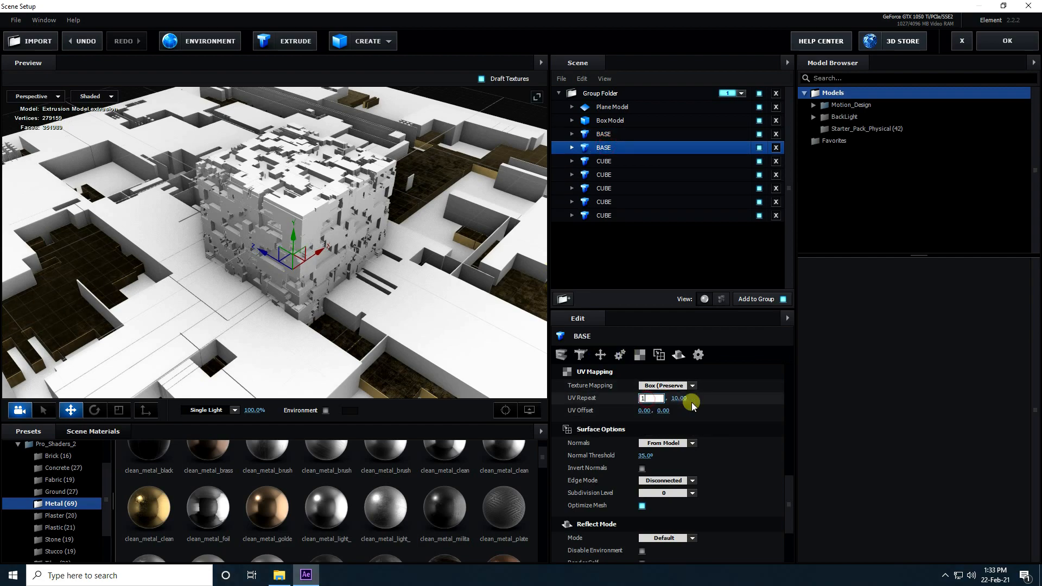
{"action": "key", "text": "Return"}
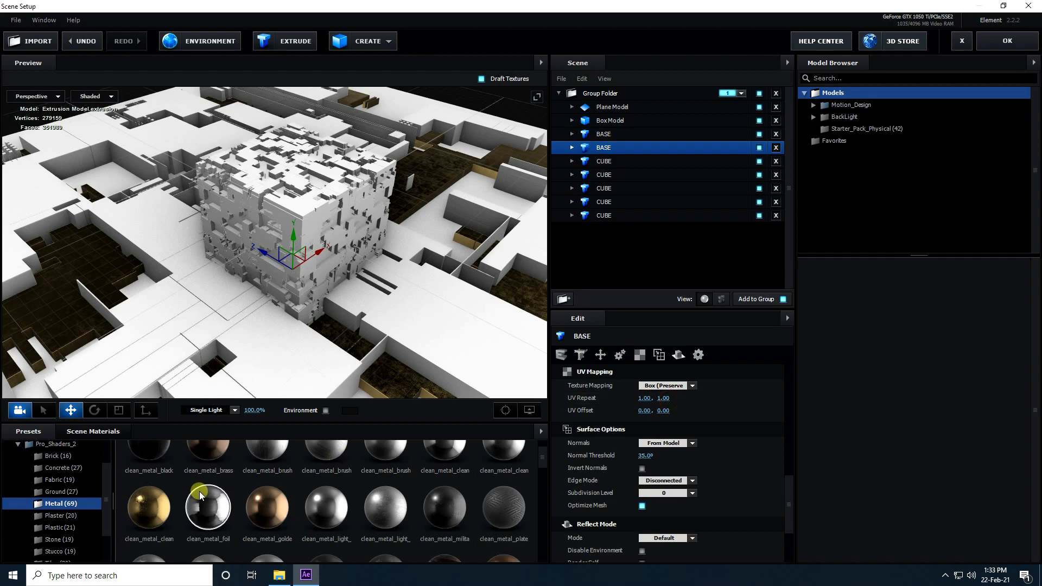
Step: Apply the metal_black preset to the second-listed BASE extrusion, keeping the gold metal on the first, and inspect the base around the cube
{"action": "scroll", "coordinate": [274, 478], "scroll_direction": "down", "scroll_amount": 2}
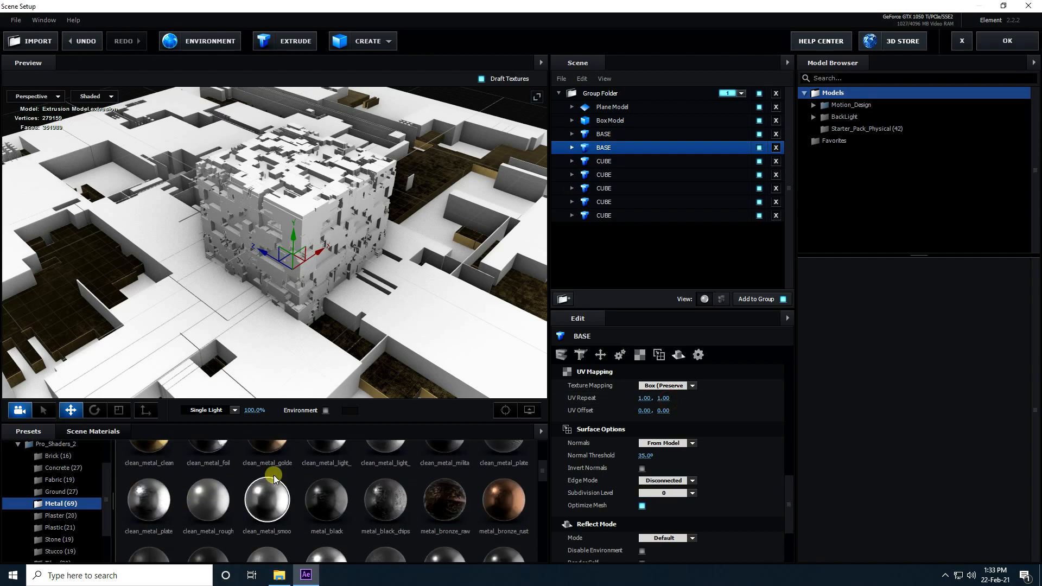
{"action": "left_click", "coordinate": [324, 511]}
{"action": "left_click_drag", "start_coordinate": [334, 491], "coordinate": [614, 136]}
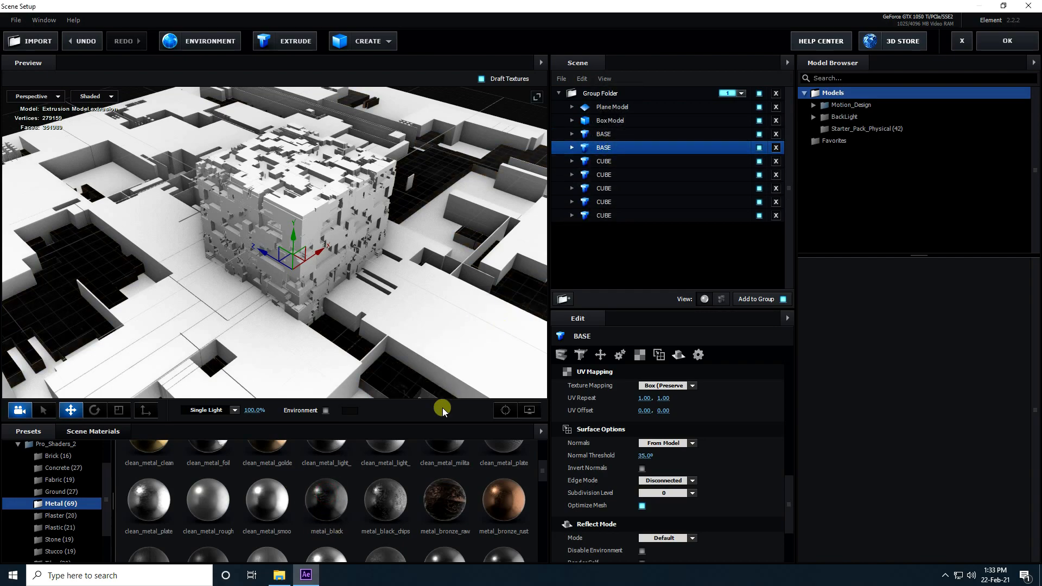
{"action": "left_click_drag", "start_coordinate": [325, 496], "coordinate": [608, 150]}
{"action": "scroll", "coordinate": [311, 257], "scroll_direction": "up", "scroll_amount": 4}
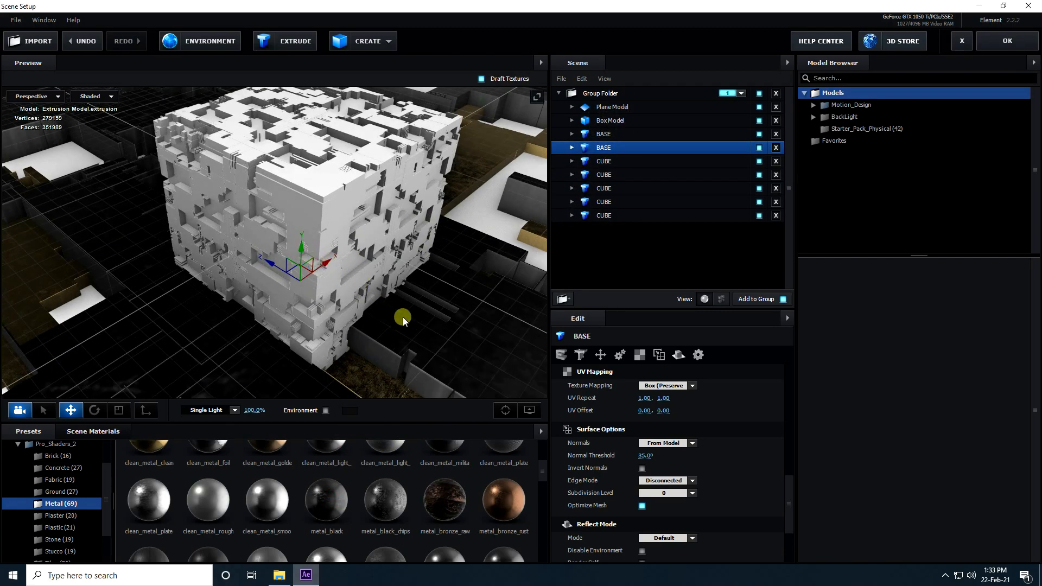
{"action": "scroll", "coordinate": [403, 316], "scroll_direction": "up", "scroll_amount": 6}
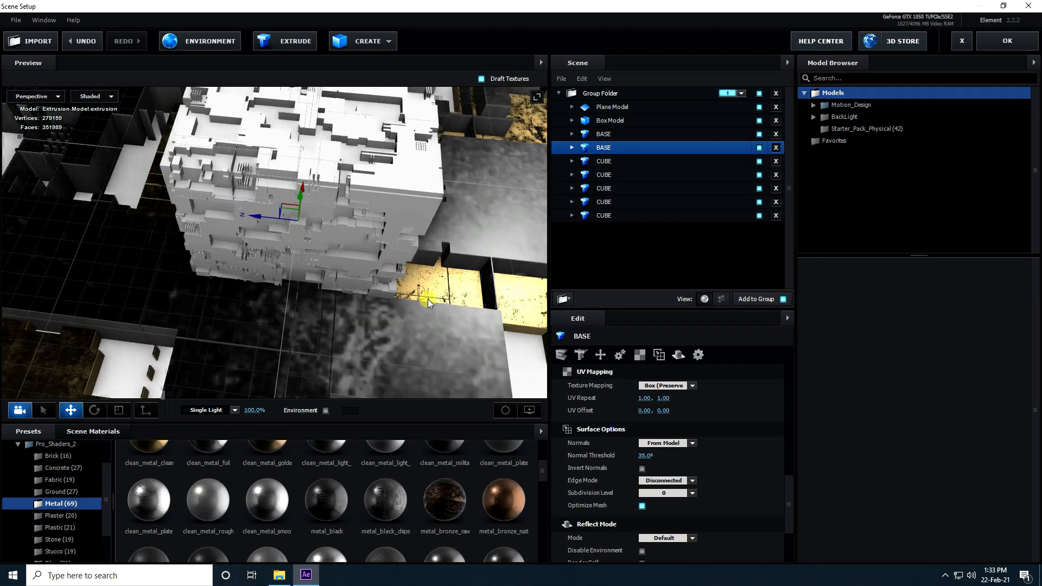
{"action": "left_click_drag", "start_coordinate": [428, 300], "coordinate": [393, 289]}
Step: Load Custom Layer 1 (Texture 2.mp4) as the Diffuse texture of the metal_black scene material with Brightness at 100%
{"action": "left_click", "coordinate": [81, 431]}
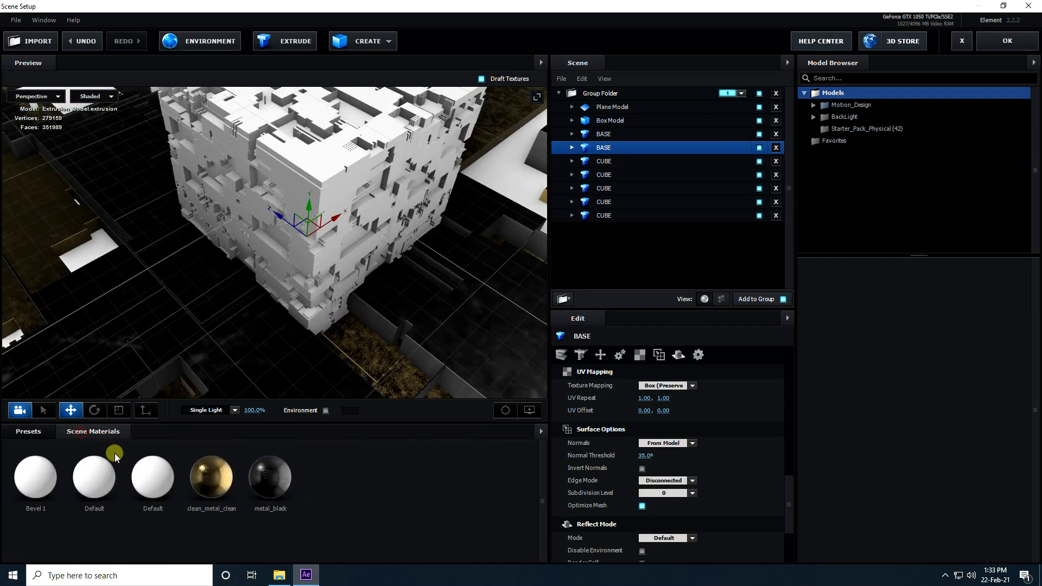
{"action": "left_click", "coordinate": [261, 478]}
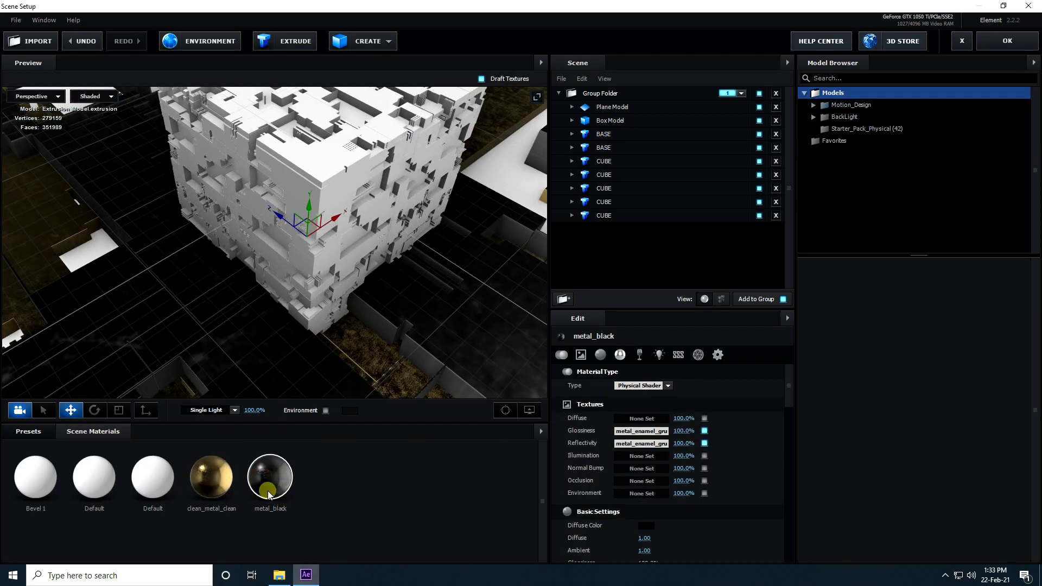
{"action": "left_click", "coordinate": [626, 418]}
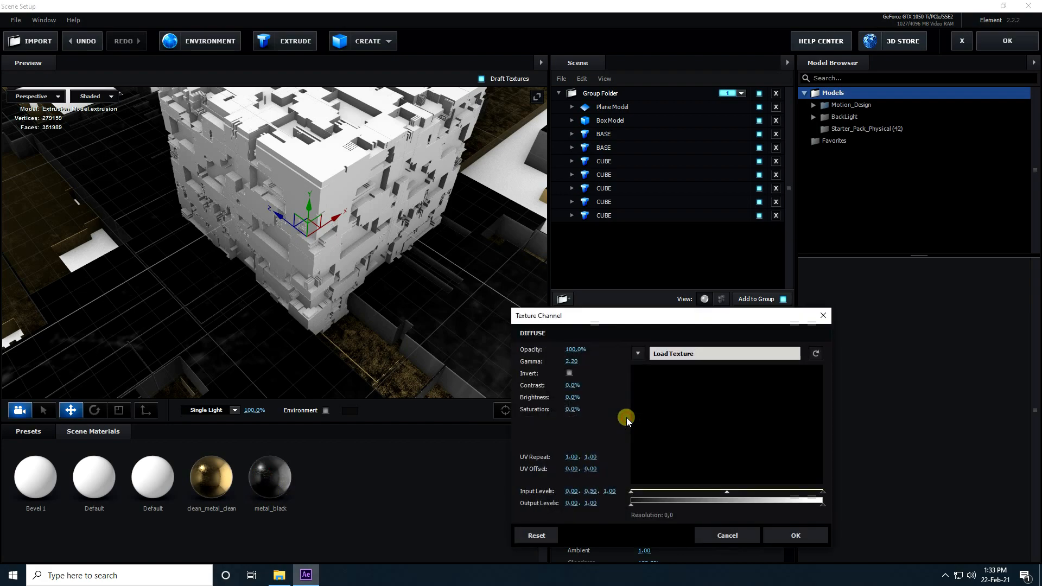
{"action": "left_click", "coordinate": [639, 354]}
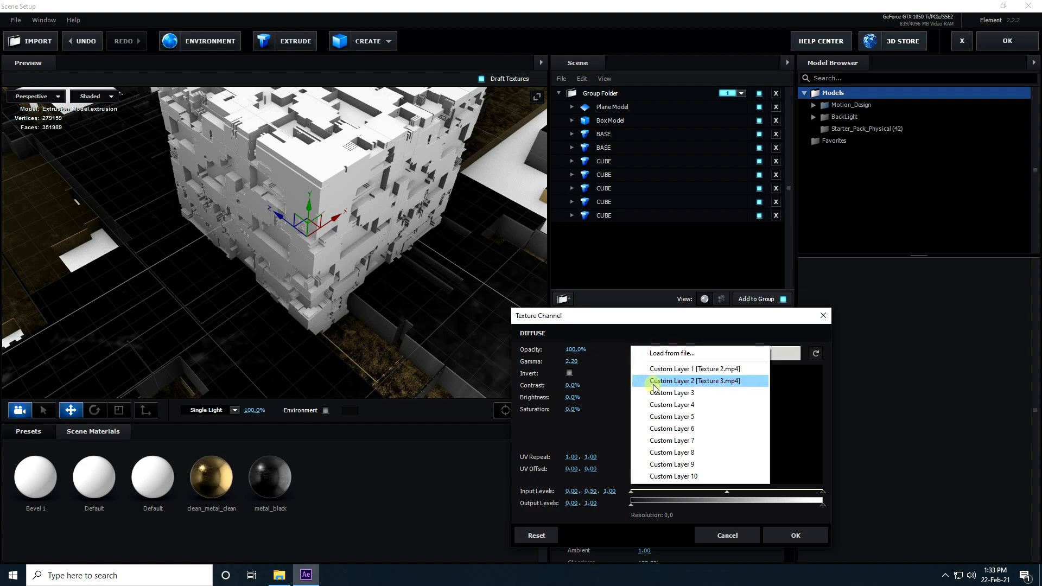
{"action": "left_click", "coordinate": [655, 370]}
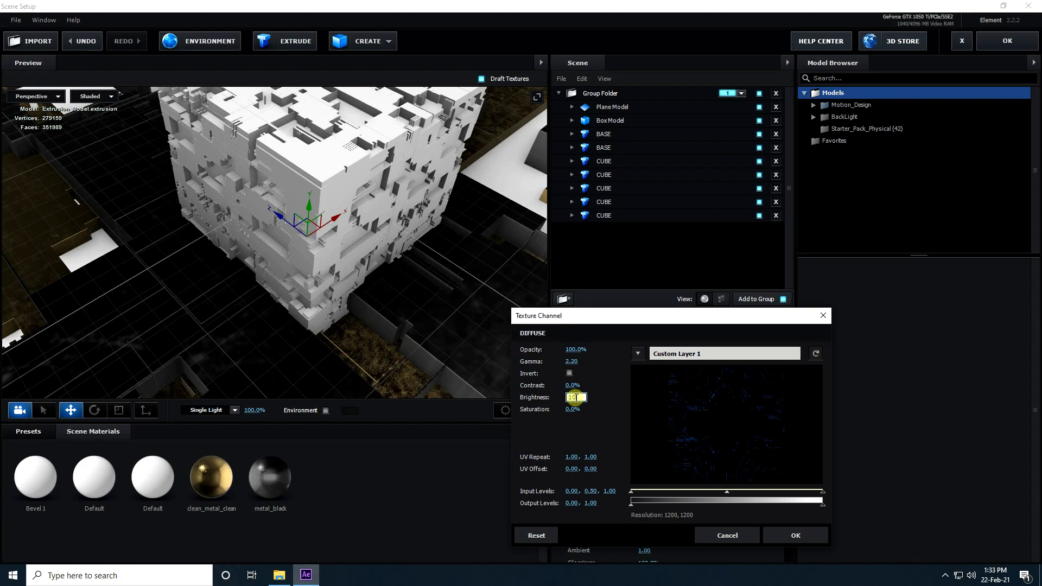
{"action": "left_click", "coordinate": [575, 398]}
{"action": "type", "text": "100"}
{"action": "key", "text": "Return"}
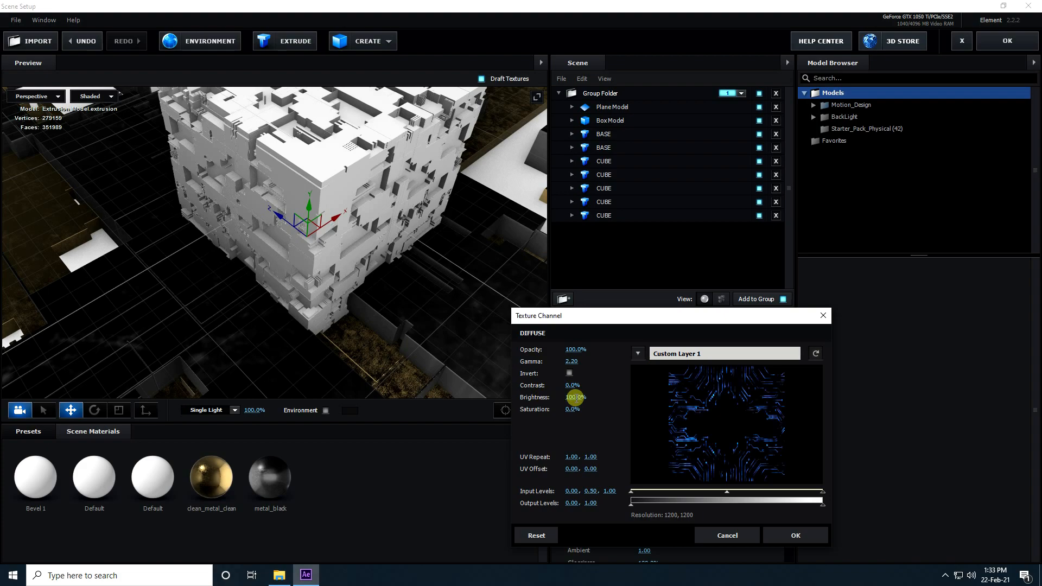
{"action": "left_click", "coordinate": [788, 536]}
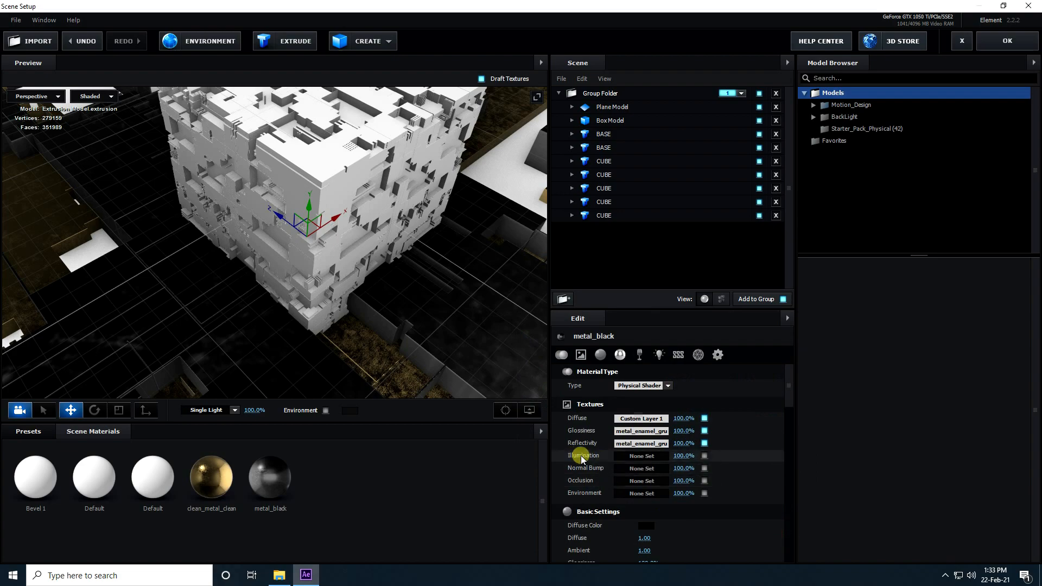
Step: Load Custom Layer 1 (Texture 2.mp4) as the Illumination texture of metal_black with Brightness at 100%
{"action": "left_click", "coordinate": [637, 457]}
{"action": "left_click", "coordinate": [637, 368]}
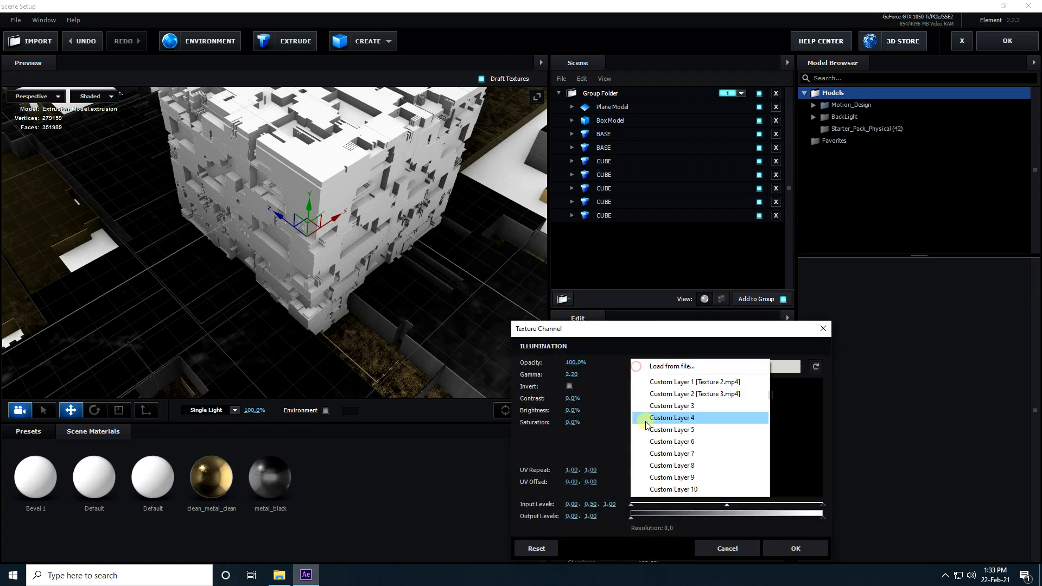
{"action": "left_click", "coordinate": [659, 385]}
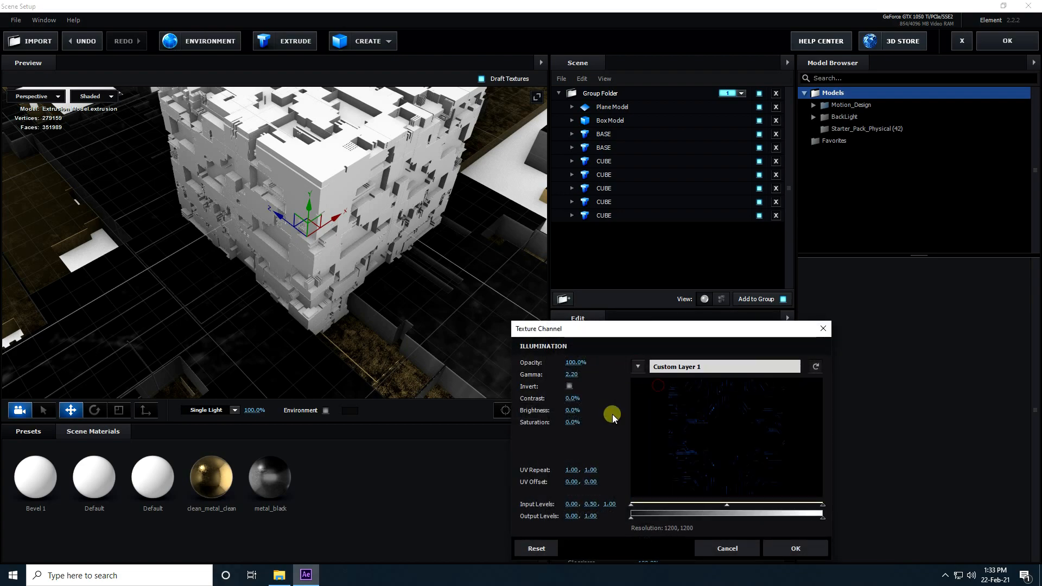
{"action": "left_click", "coordinate": [573, 410]}
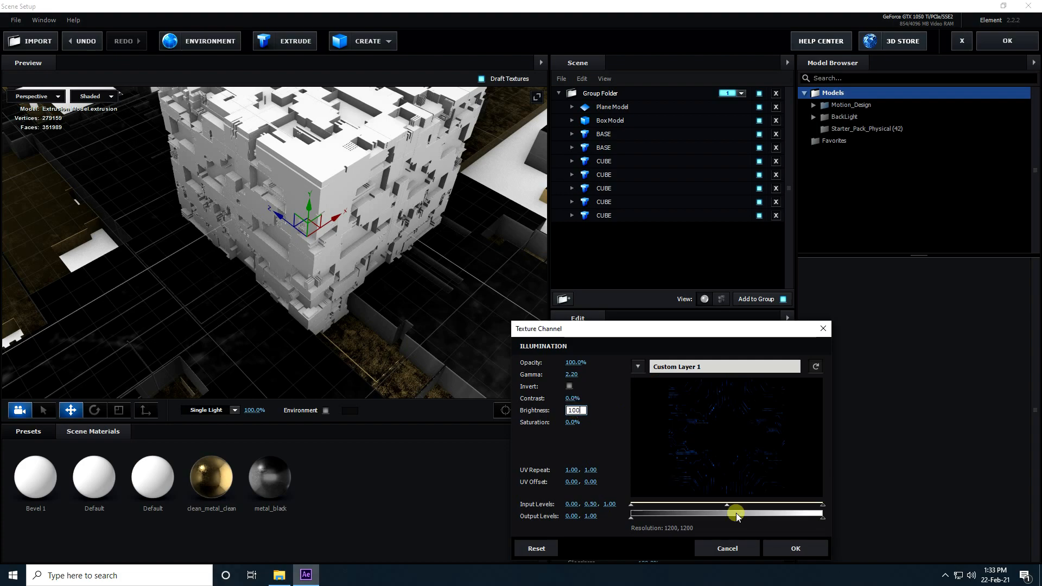
{"action": "left_click", "coordinate": [816, 548]}
Step: Set the Diffuse Color of metal_black to white (FFFFFF) and check the circuit texture across the base
{"action": "left_click", "coordinate": [275, 462]}
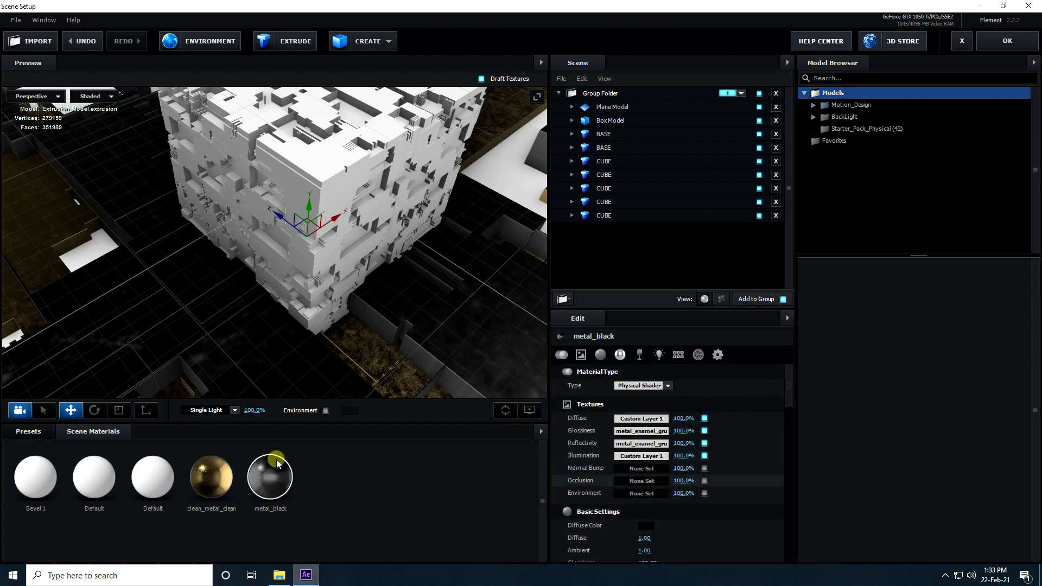
{"action": "scroll", "coordinate": [594, 507], "scroll_direction": "down", "scroll_amount": 1}
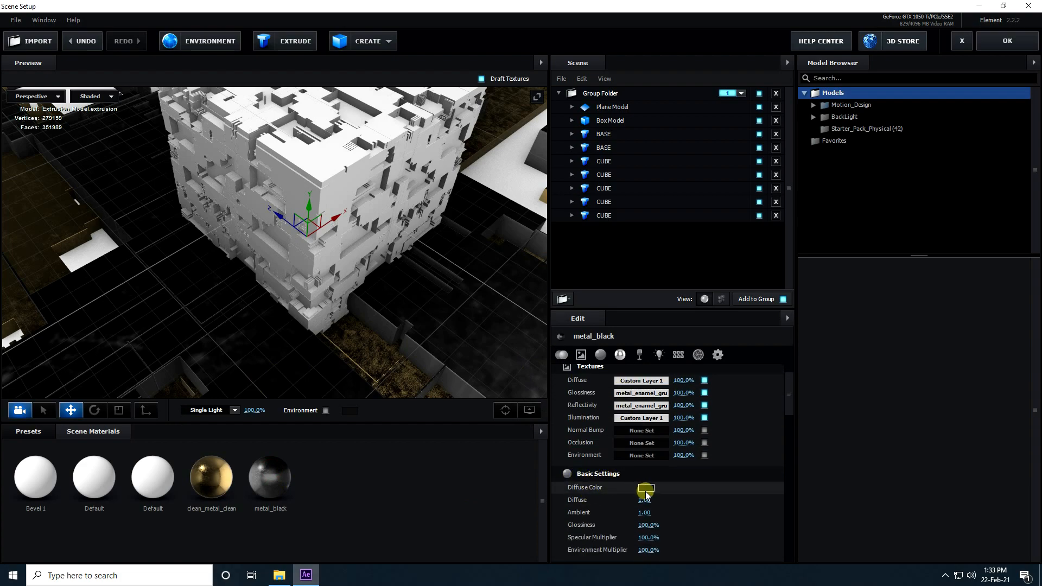
{"action": "left_click", "coordinate": [646, 487]}
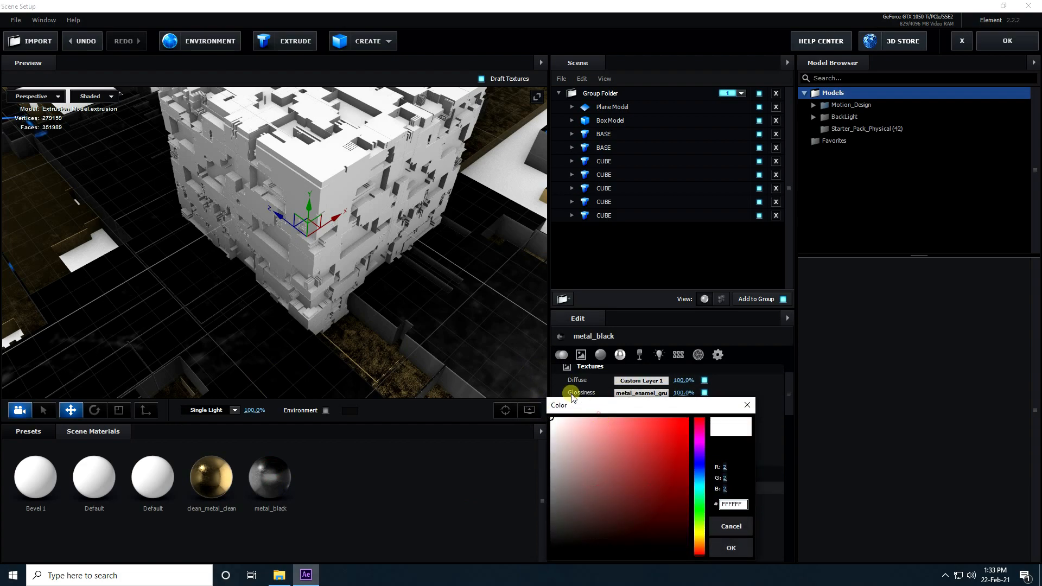
{"action": "left_click", "coordinate": [726, 549]}
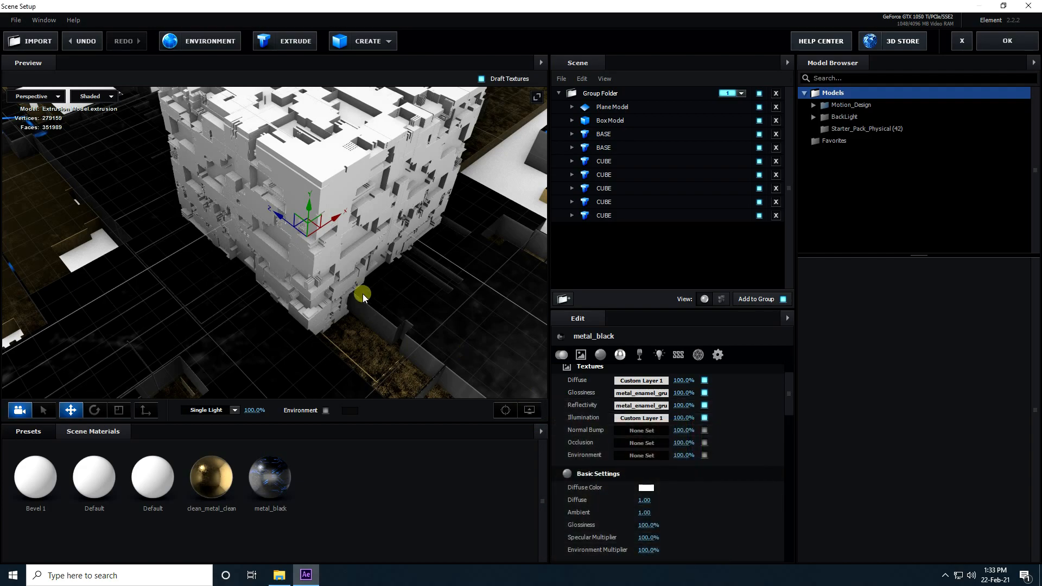
{"action": "scroll", "coordinate": [381, 310], "scroll_direction": "down", "scroll_amount": 8}
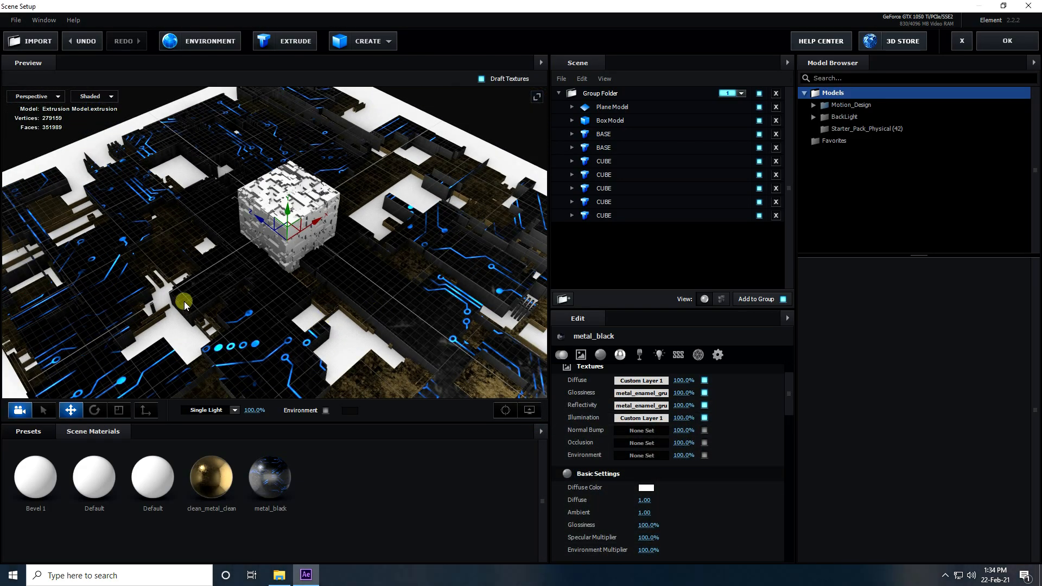
{"action": "scroll", "coordinate": [185, 305], "scroll_direction": "down", "scroll_amount": 4}
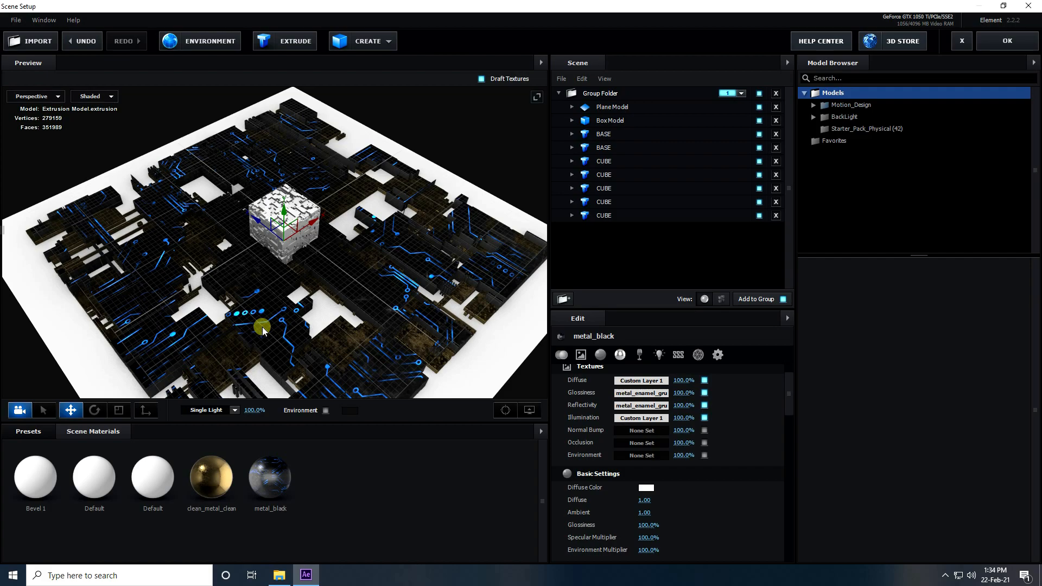
{"action": "scroll", "coordinate": [262, 327], "scroll_direction": "up", "scroll_amount": 5}
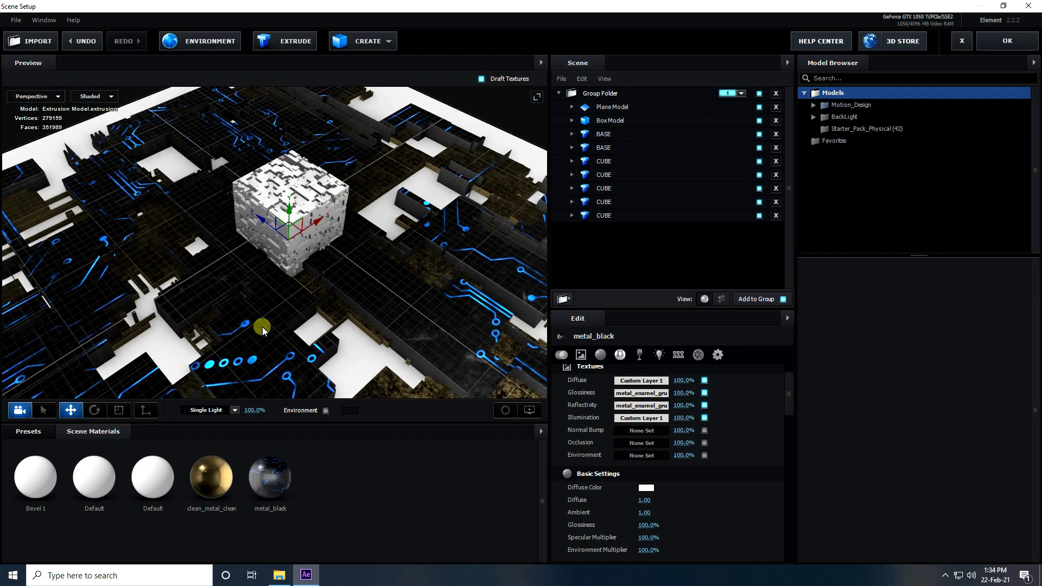
{"action": "scroll", "coordinate": [262, 327], "scroll_direction": "up", "scroll_amount": 2}
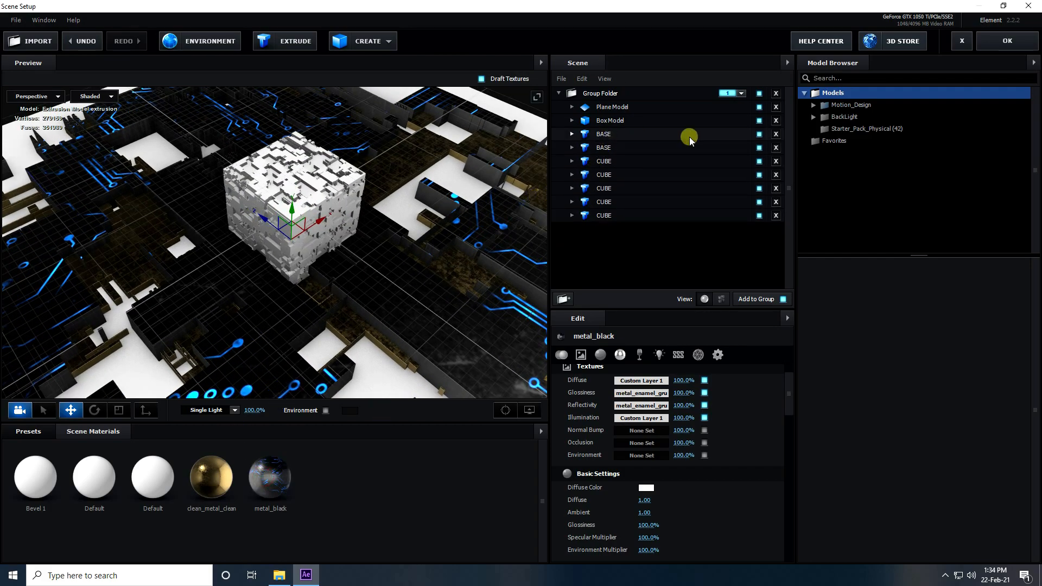
Step: Set the UV Repeat of the second-listed BASE extrusion to 5.00 in both directions and check the denser circuit pattern around the cube
{"action": "left_click", "coordinate": [759, 134]}
{"action": "left_click", "coordinate": [759, 134]}
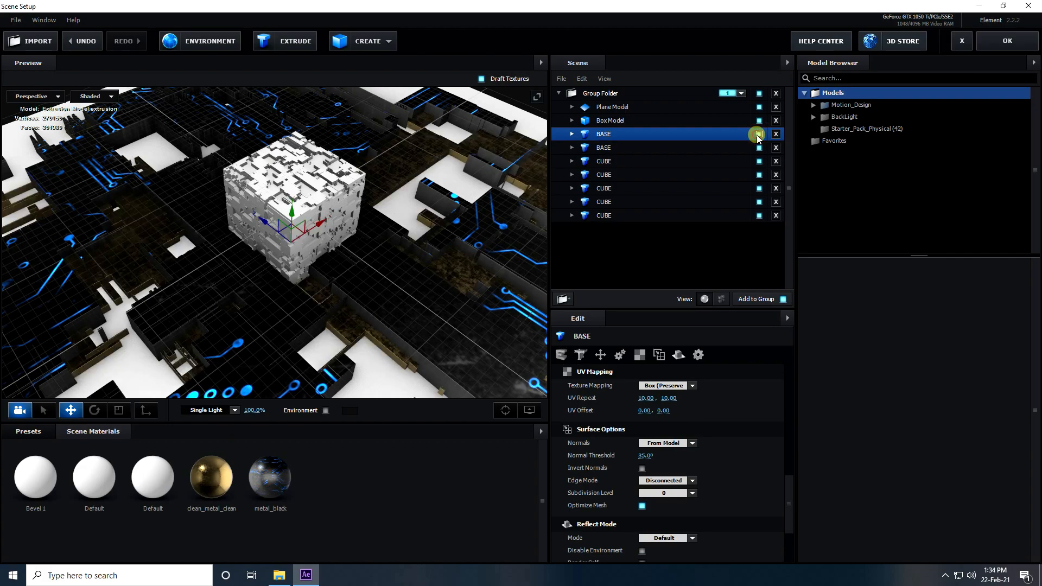
{"action": "left_click", "coordinate": [758, 149]}
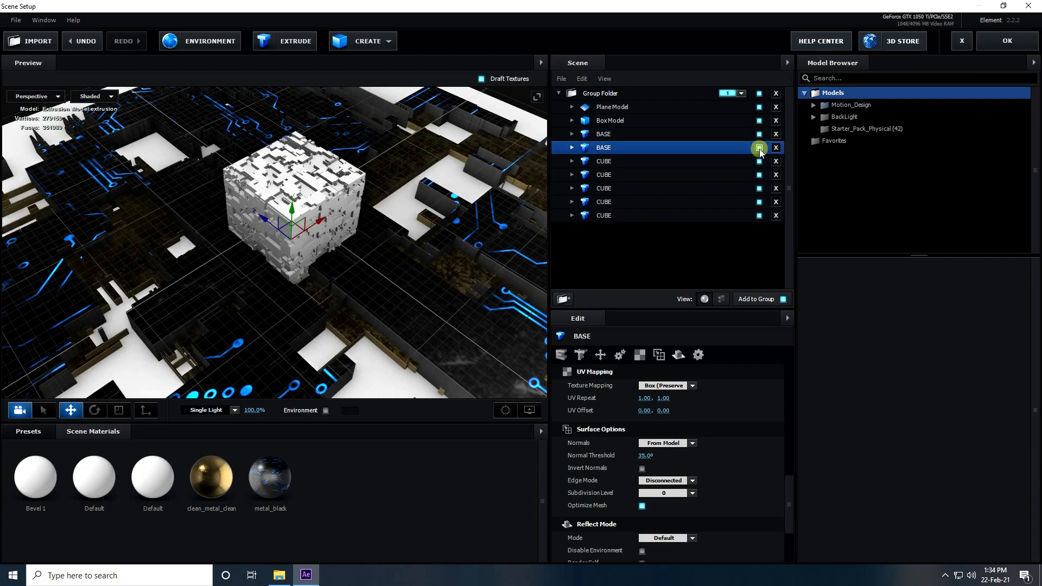
{"action": "left_click", "coordinate": [759, 147]}
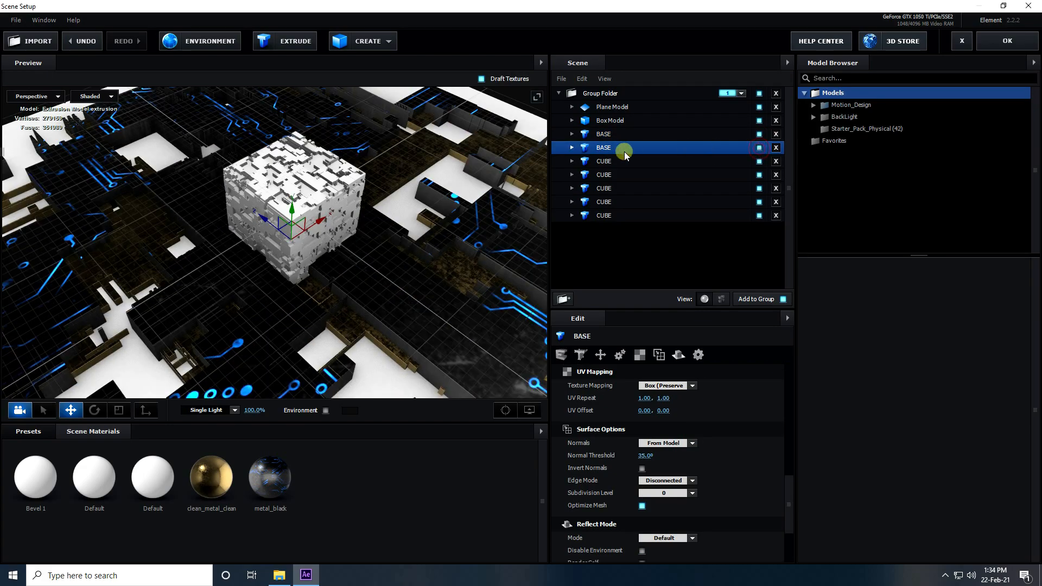
{"action": "left_click", "coordinate": [644, 398]}
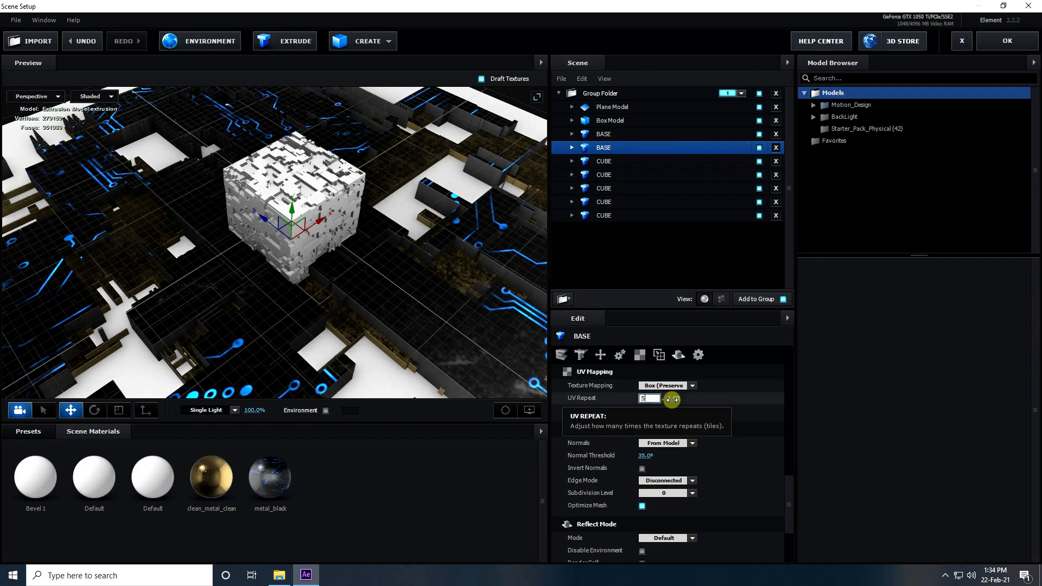
{"action": "type", "text": "5"}
{"action": "key", "text": "Return"}
{"action": "key", "text": "Return"}
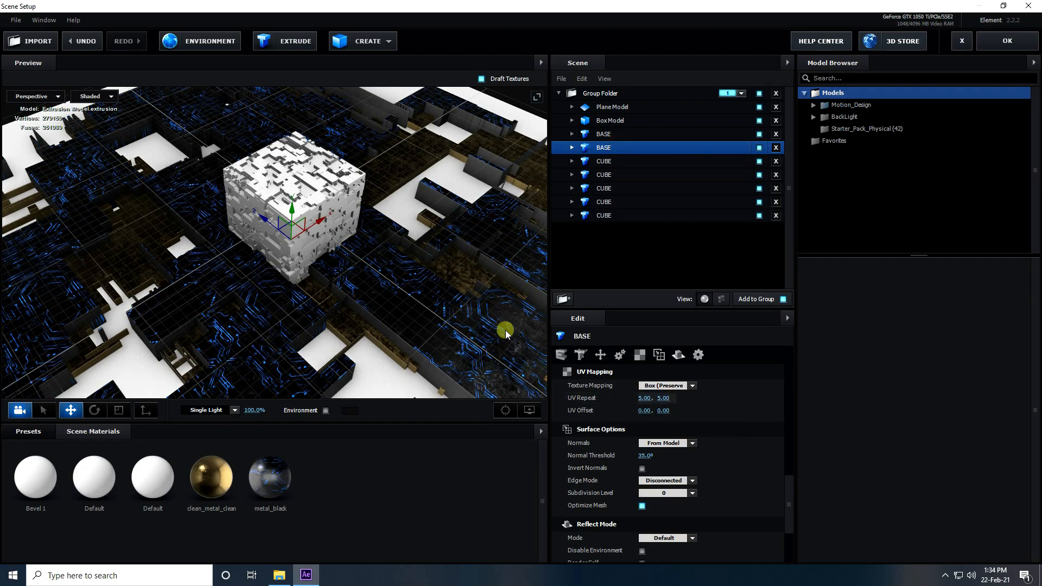
{"action": "scroll", "coordinate": [332, 249], "scroll_direction": "up", "scroll_amount": 6}
{"action": "scroll", "coordinate": [410, 304], "scroll_direction": "up", "scroll_amount": 3}
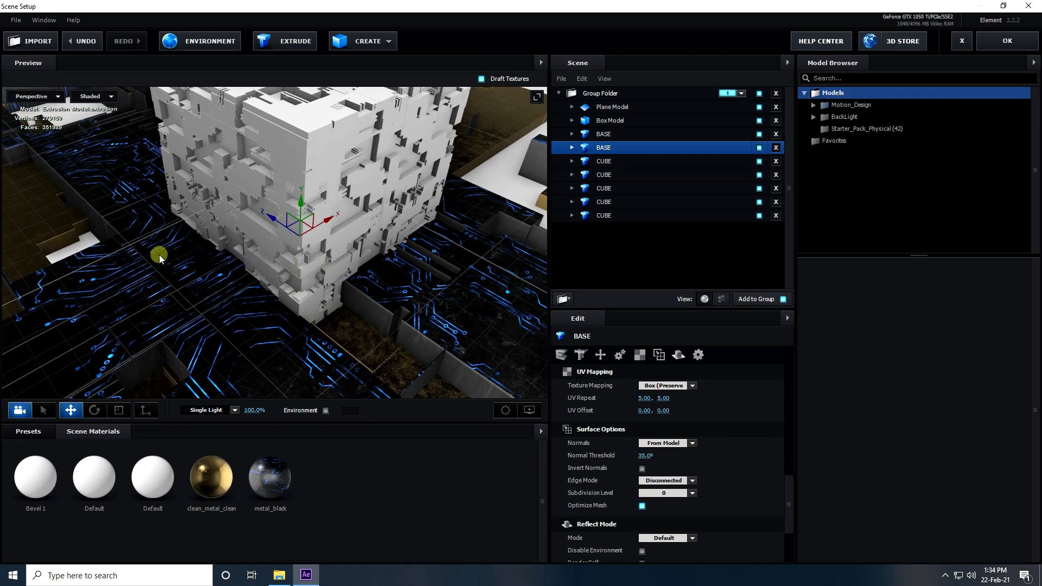
{"action": "scroll", "coordinate": [345, 238], "scroll_direction": "down", "scroll_amount": 5}
{"action": "mouse_move", "coordinate": [258, 316]}
{"action": "left_mouse_down"}
{"action": "mouse_move", "coordinate": [205, 297]}
{"action": "mouse_move", "coordinate": [302, 303]}
{"action": "mouse_move", "coordinate": [261, 320]}
{"action": "left_mouse_up"}
Step: Apply the metal_black scene material to the Plane Model beneath the base
{"action": "left_click_drag", "start_coordinate": [270, 488], "coordinate": [623, 108]}
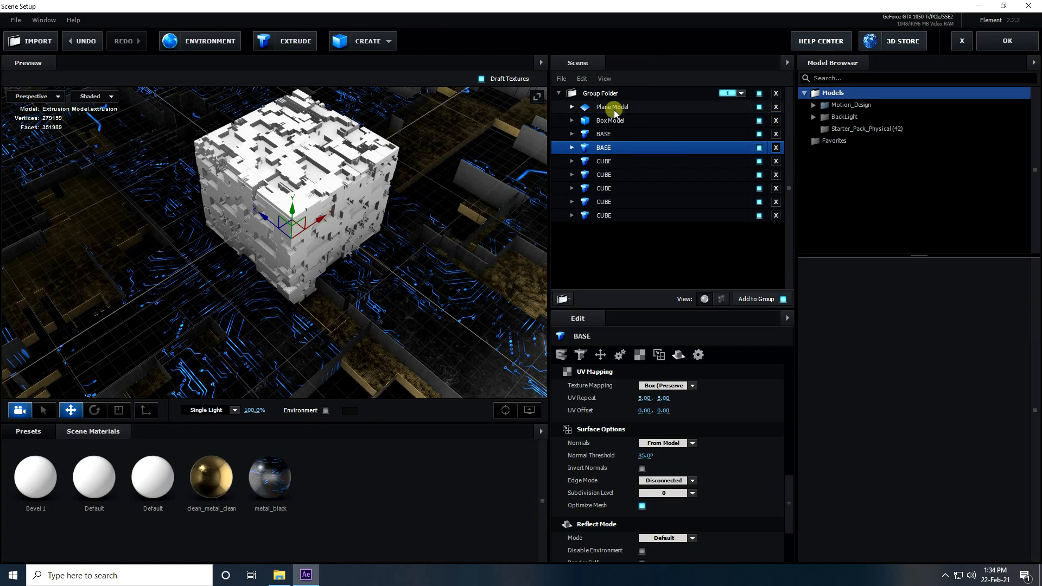
{"action": "left_click", "coordinate": [611, 108]}
{"action": "left_click_drag", "start_coordinate": [452, 216], "coordinate": [335, 233]}
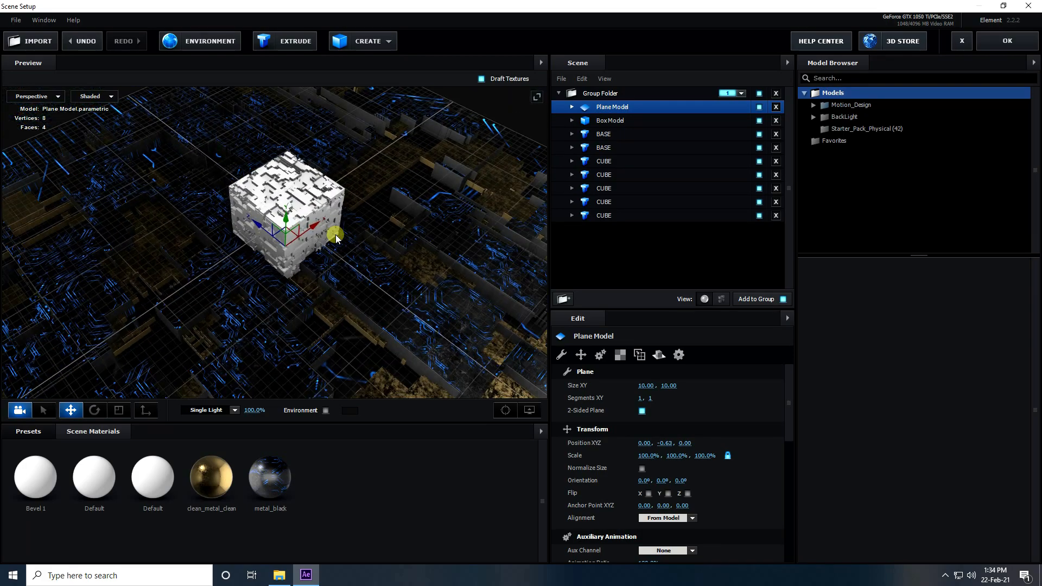
{"action": "scroll", "coordinate": [336, 234], "scroll_direction": "up", "scroll_amount": 3}
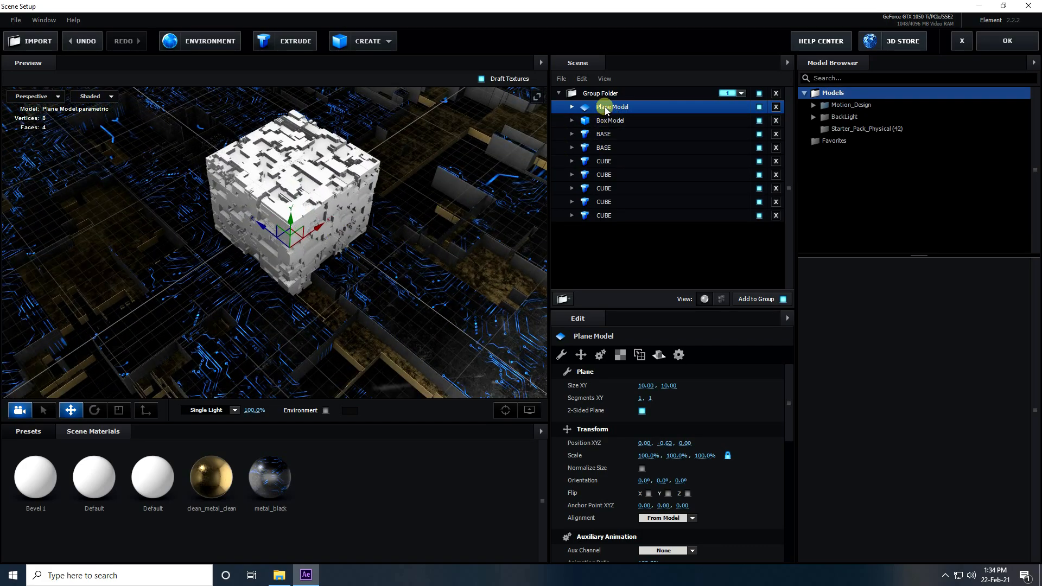
Step: Raise the Plane Model slightly to a Y position of -0.61 and check its assigned material
{"action": "left_click_drag", "start_coordinate": [352, 270], "coordinate": [296, 220]}
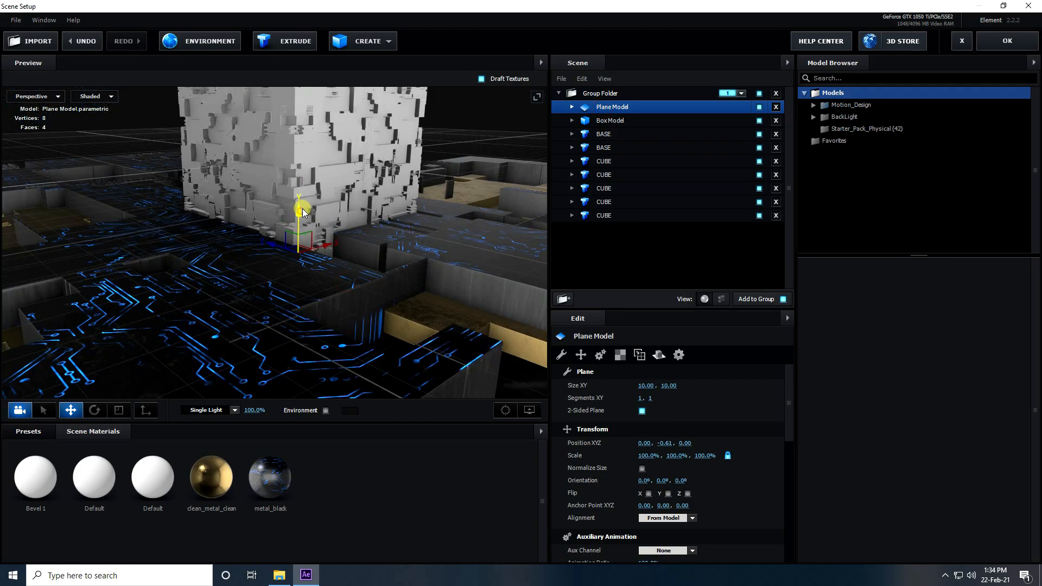
{"action": "left_click_drag", "start_coordinate": [389, 241], "coordinate": [390, 293]}
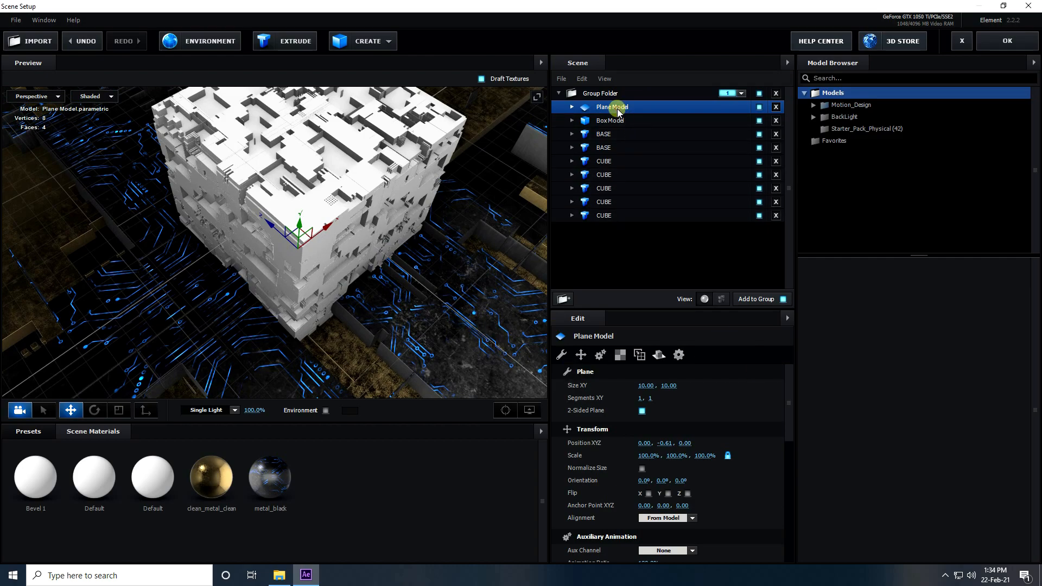
{"action": "left_click", "coordinate": [570, 107]}
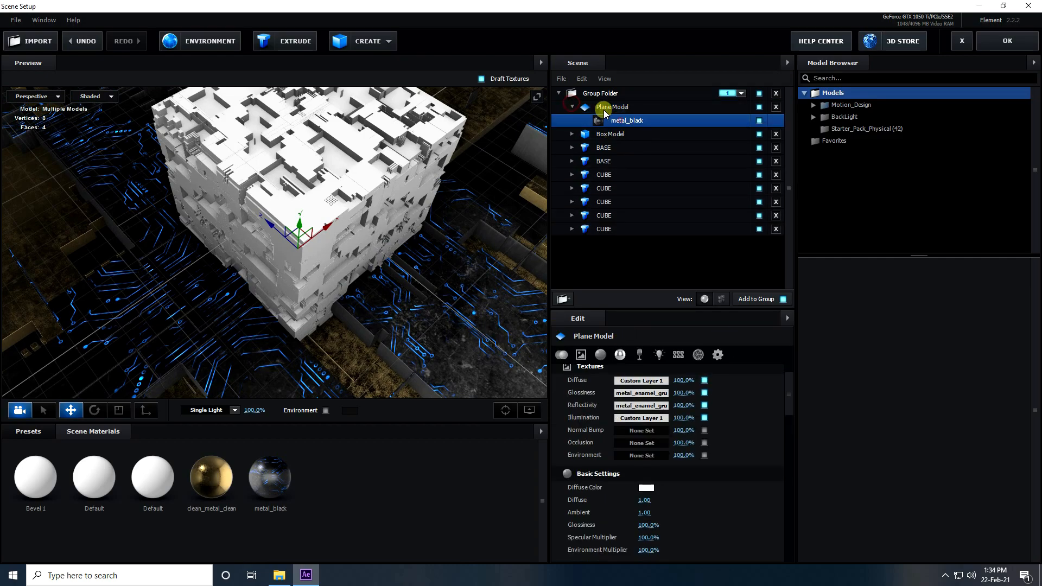
{"action": "left_click", "coordinate": [571, 106]}
Step: Apply the clean_metal_clean_gold scene material to the Box Model inside the cube
{"action": "scroll", "coordinate": [403, 199], "scroll_direction": "down", "scroll_amount": 4}
{"action": "left_click_drag", "start_coordinate": [380, 249], "coordinate": [330, 298]}
{"action": "left_click", "coordinate": [203, 490]}
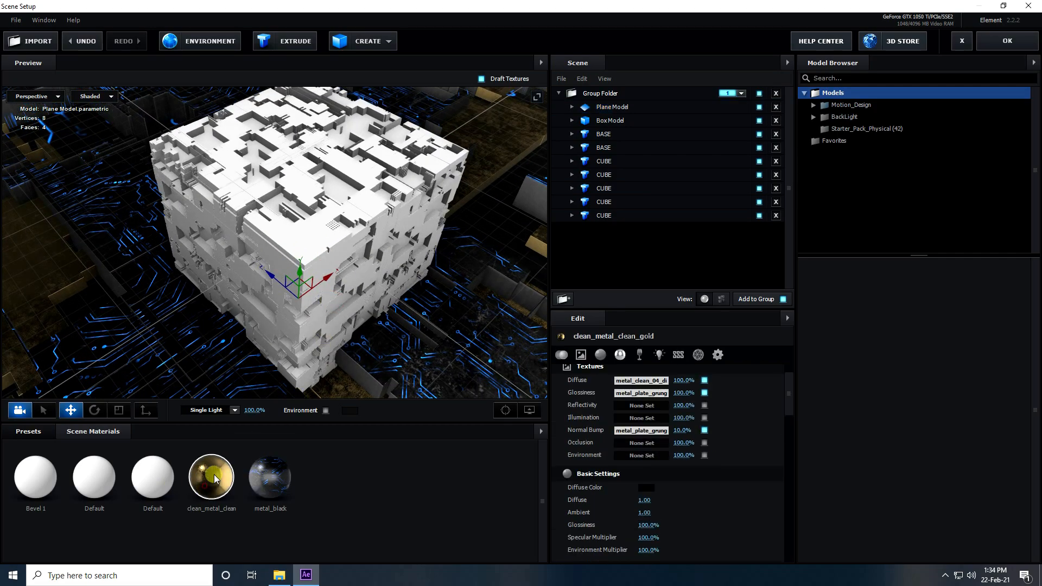
{"action": "left_click_drag", "start_coordinate": [213, 494], "coordinate": [593, 228]}
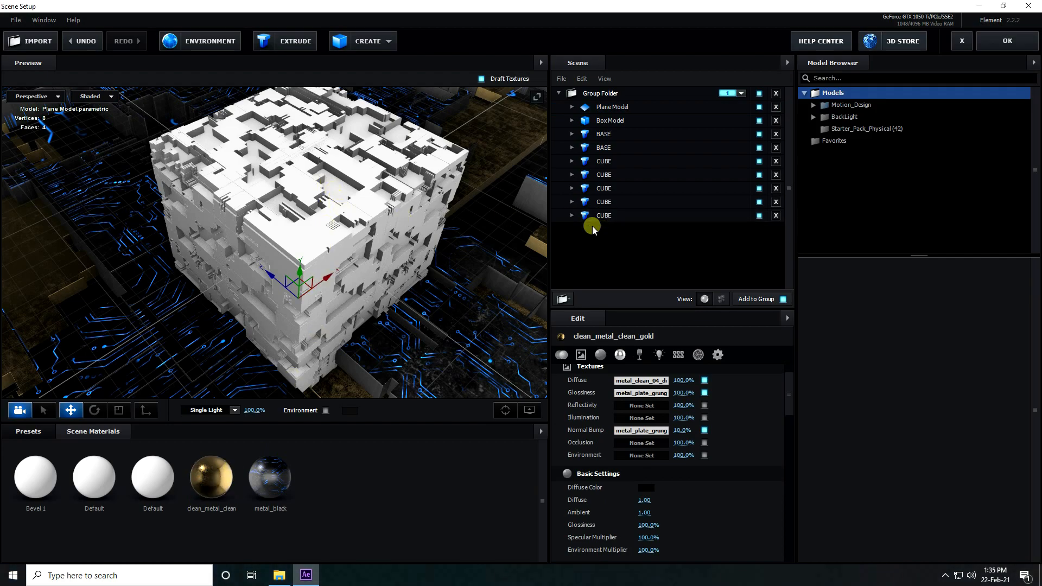
{"action": "left_click_drag", "start_coordinate": [227, 478], "coordinate": [621, 124]}
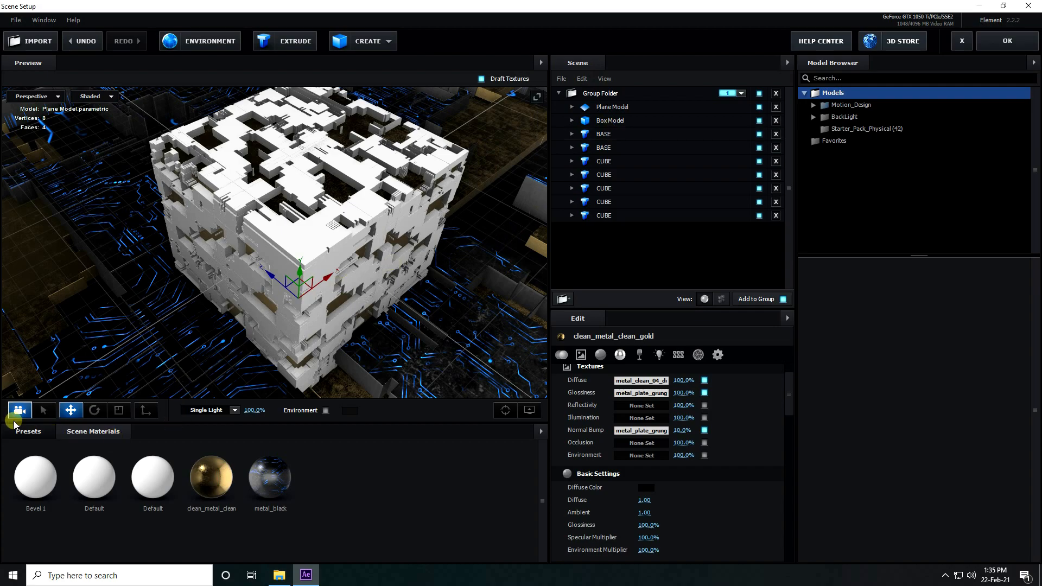
Step: Duplicate the metal_black scene material and load Custom Layer 2 (Texture 3.mp4) as the copy's Diffuse texture
{"action": "left_click", "coordinate": [270, 481]}
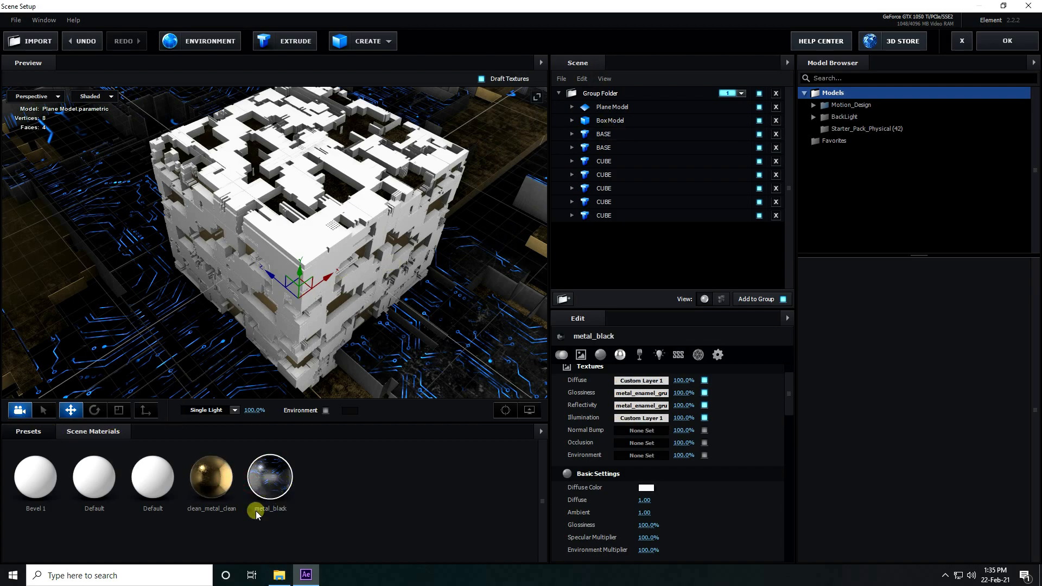
{"action": "right_click", "coordinate": [273, 483]}
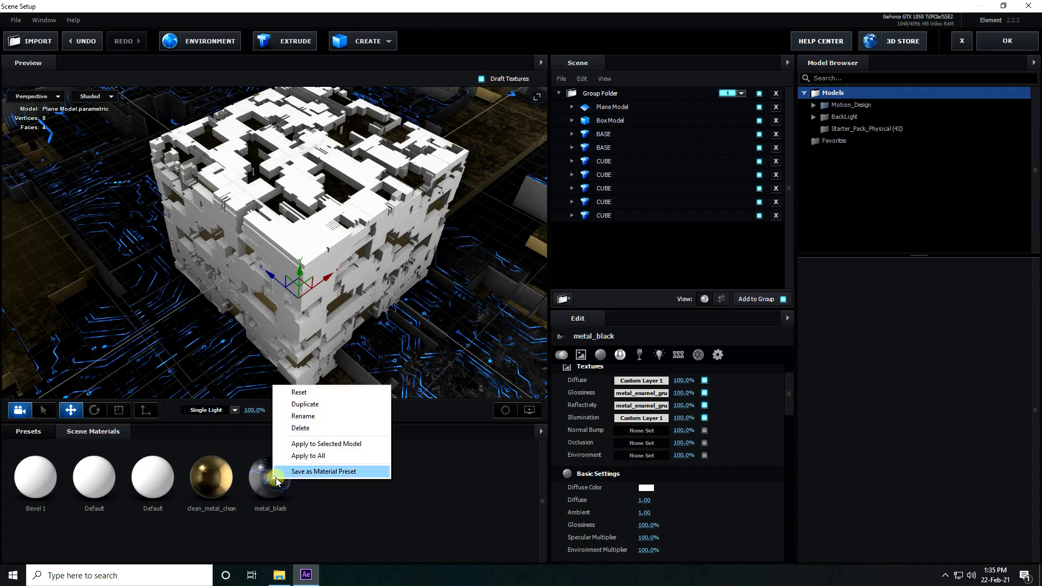
{"action": "left_click", "coordinate": [325, 407]}
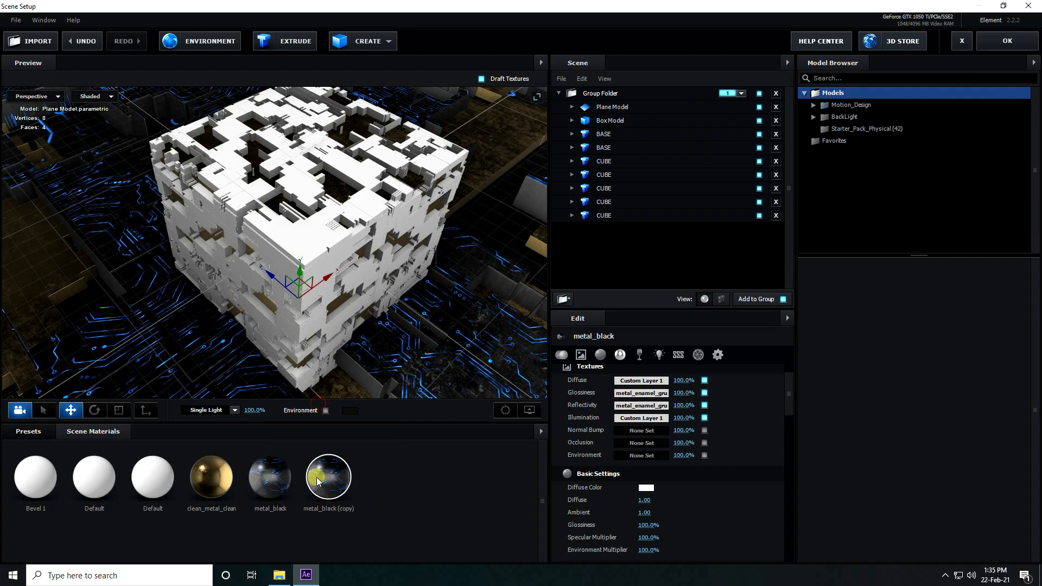
{"action": "scroll", "coordinate": [665, 442], "scroll_direction": "up", "scroll_amount": 2}
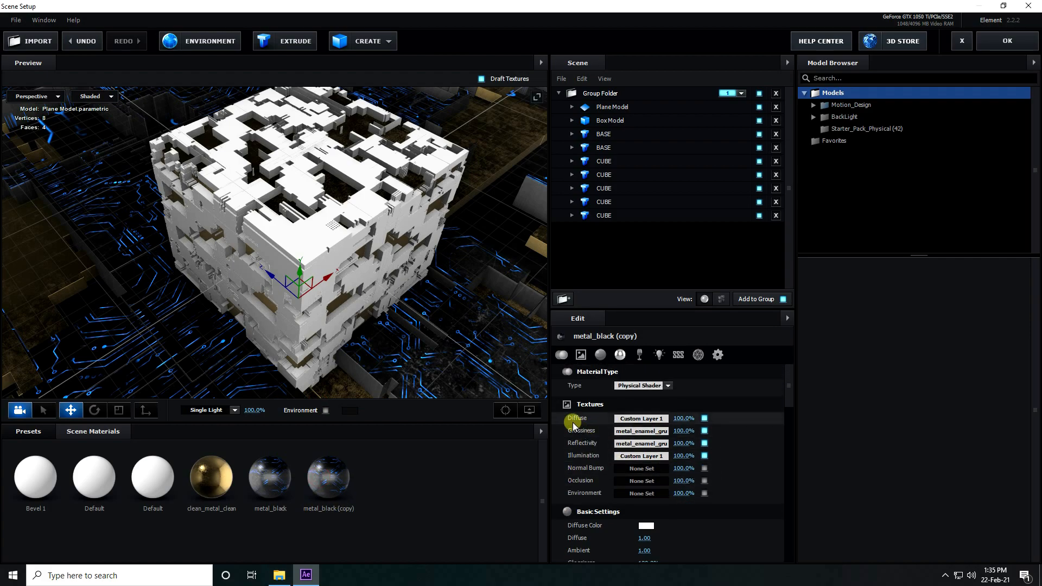
{"action": "left_click", "coordinate": [620, 419]}
{"action": "left_click", "coordinate": [636, 353]}
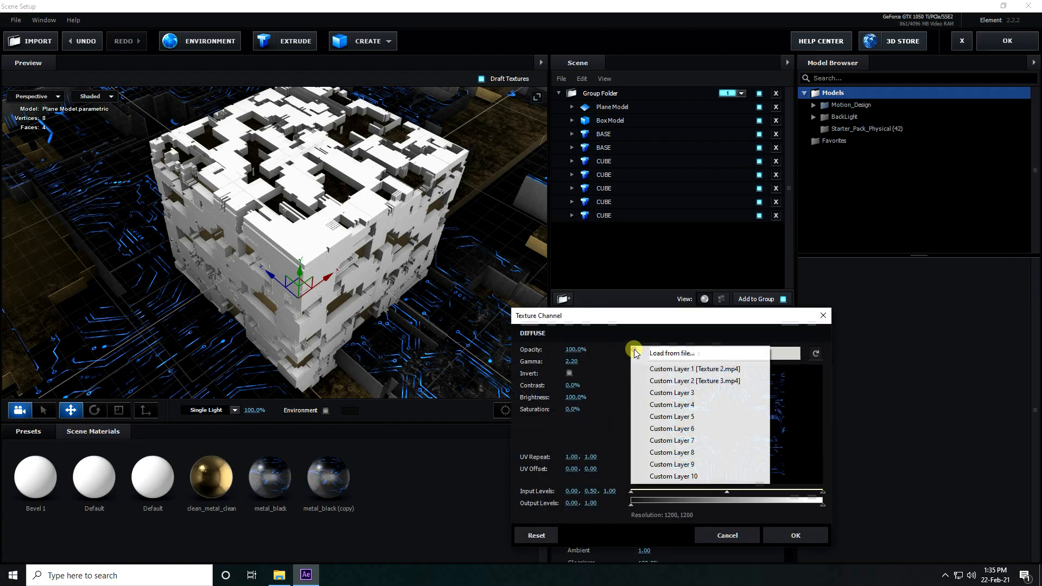
{"action": "left_click", "coordinate": [651, 380]}
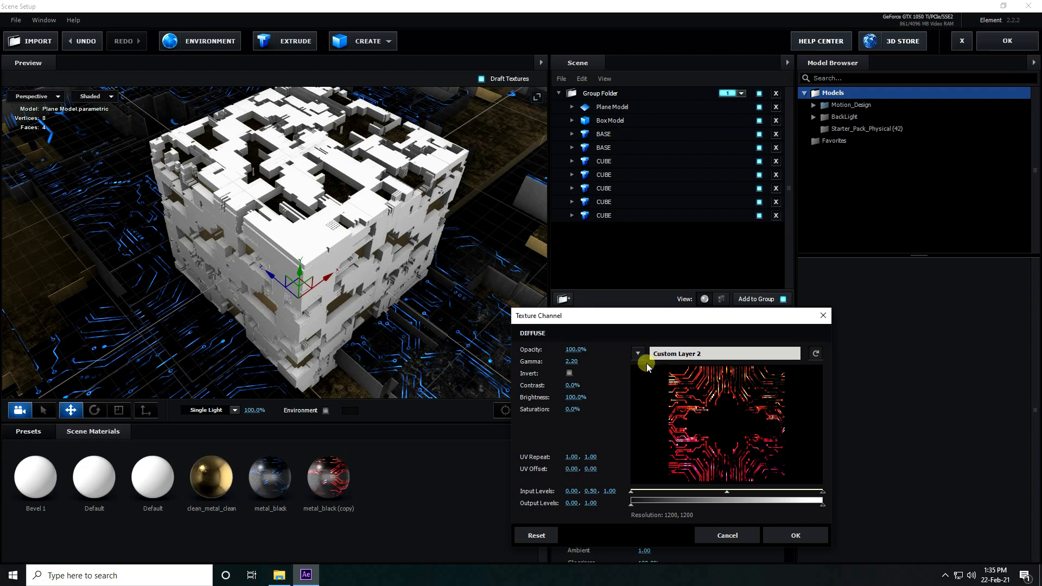
{"action": "left_click", "coordinate": [775, 529]}
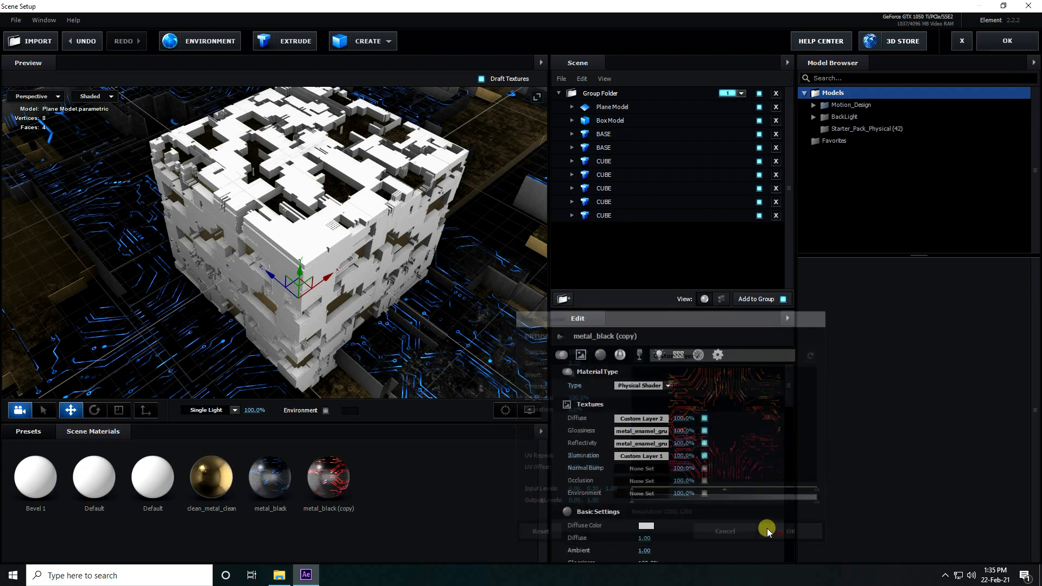
Step: Load Custom Layer 2 (Texture 3.mp4) as the Illumination texture of metal_black (copy) and set its Illumination Intensity to 50%
{"action": "left_click", "coordinate": [628, 455]}
{"action": "left_click", "coordinate": [638, 366]}
{"action": "left_click", "coordinate": [643, 401]}
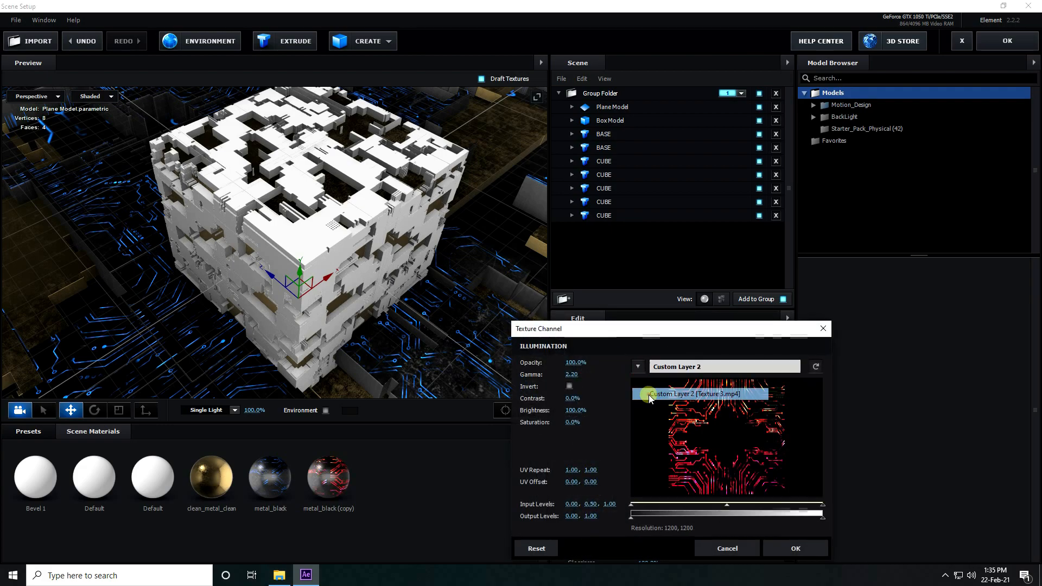
{"action": "left_click", "coordinate": [790, 552]}
{"action": "scroll", "coordinate": [697, 465], "scroll_direction": "down", "scroll_amount": 5}
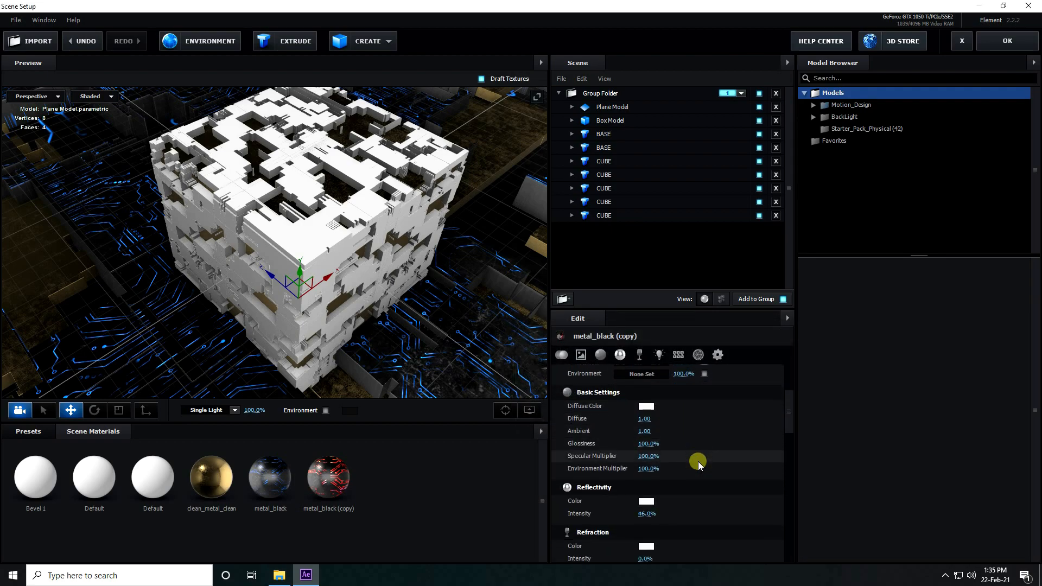
{"action": "scroll", "coordinate": [692, 480], "scroll_direction": "down", "scroll_amount": 3}
{"action": "scroll", "coordinate": [650, 513], "scroll_direction": "down", "scroll_amount": 3}
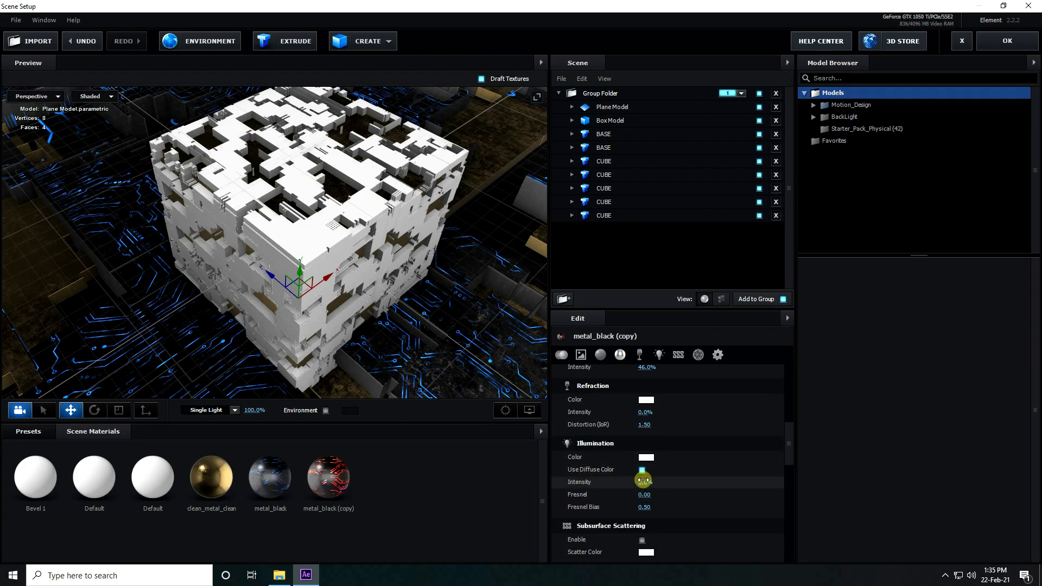
{"action": "key", "text": "Return"}
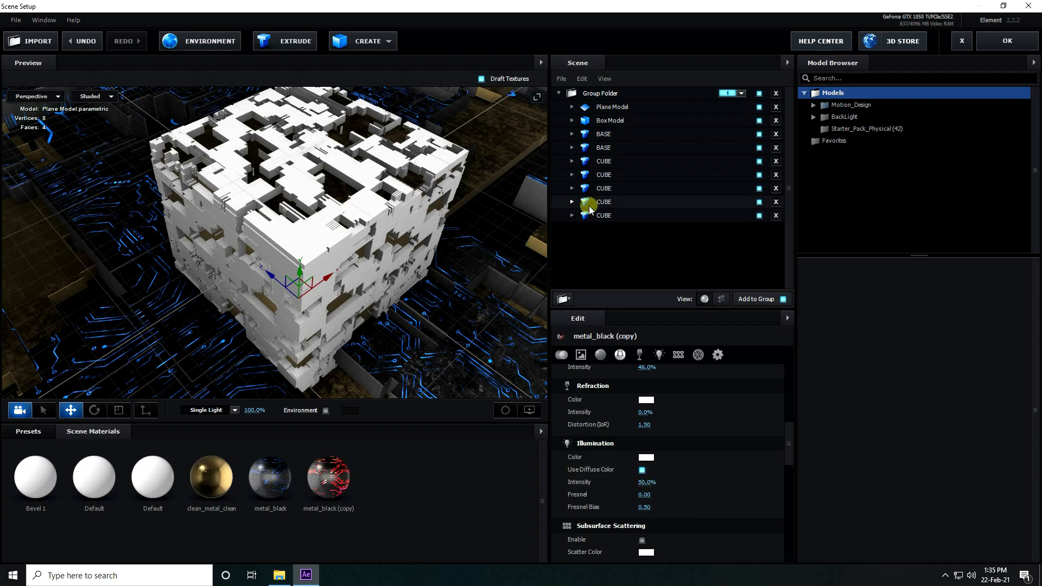
Step: Apply metal_black (copy) to all five CUBE extrusions and inspect the circuit texture on the cube's faces
{"action": "left_click", "coordinate": [604, 216]}
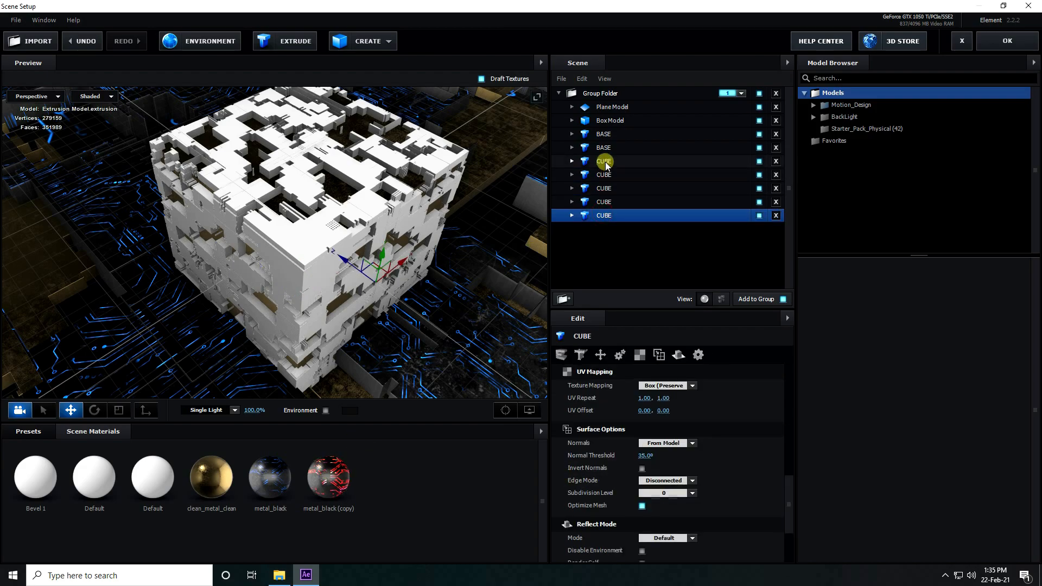
{"action": "left_click", "coordinate": [605, 162], "text": "ctrl"}
{"action": "left_click", "coordinate": [604, 202], "text": "ctrl"}
{"action": "left_click", "coordinate": [604, 188], "text": "ctrl"}
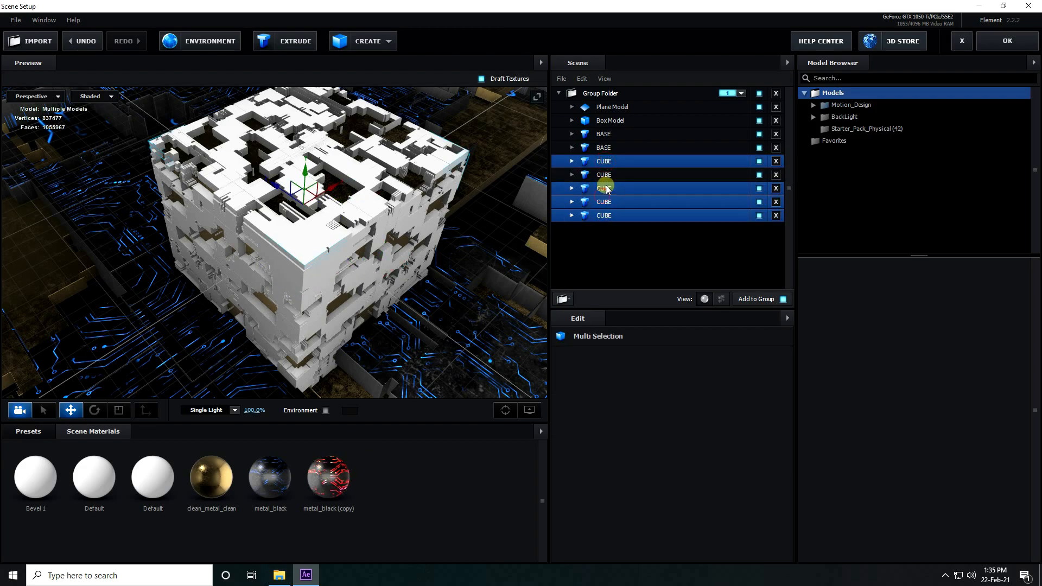
{"action": "left_click", "coordinate": [604, 174], "text": "ctrl"}
{"action": "right_click", "coordinate": [331, 473]}
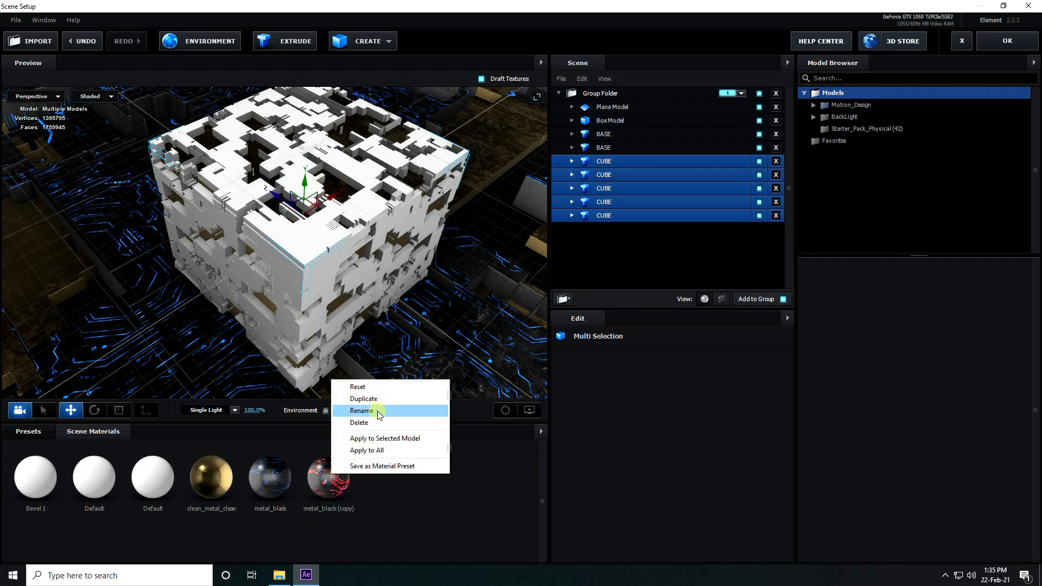
{"action": "left_click", "coordinate": [408, 438]}
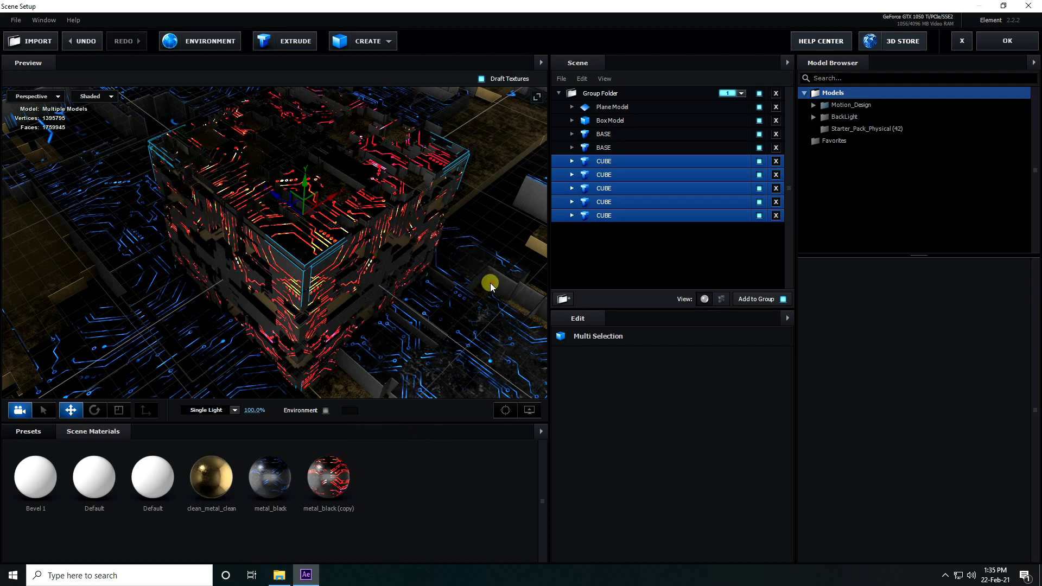
{"action": "scroll", "coordinate": [387, 270], "scroll_direction": "up", "scroll_amount": 5}
{"action": "left_click_drag", "start_coordinate": [342, 294], "coordinate": [276, 296]}
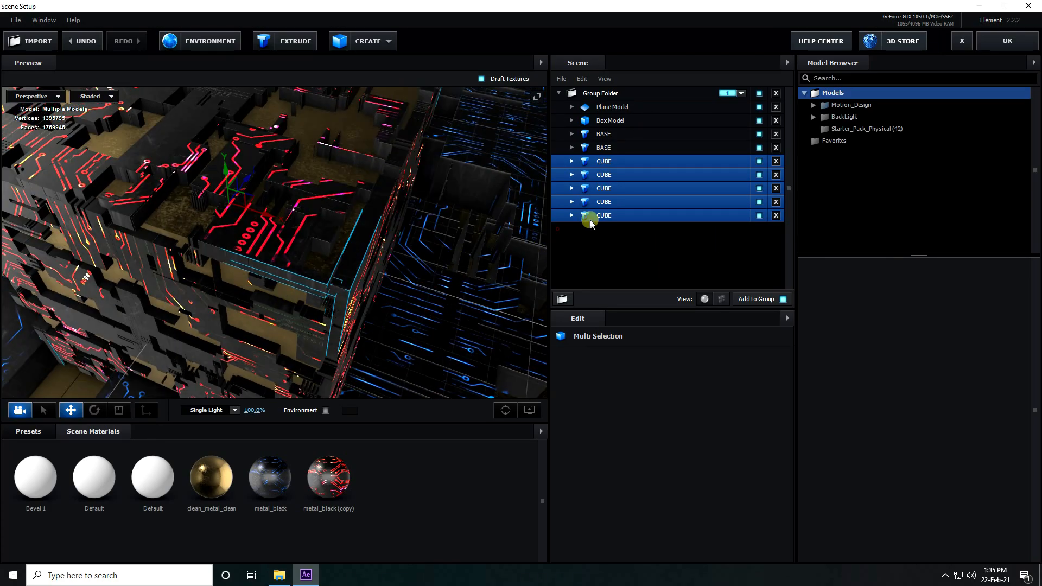
Step: Nudge the first-listed CUBE extrusion, the cube's top panel, along the X and Z axes to line it up with the side panels
{"action": "left_click", "coordinate": [604, 161]}
{"action": "left_click_drag", "start_coordinate": [419, 242], "coordinate": [482, 240]}
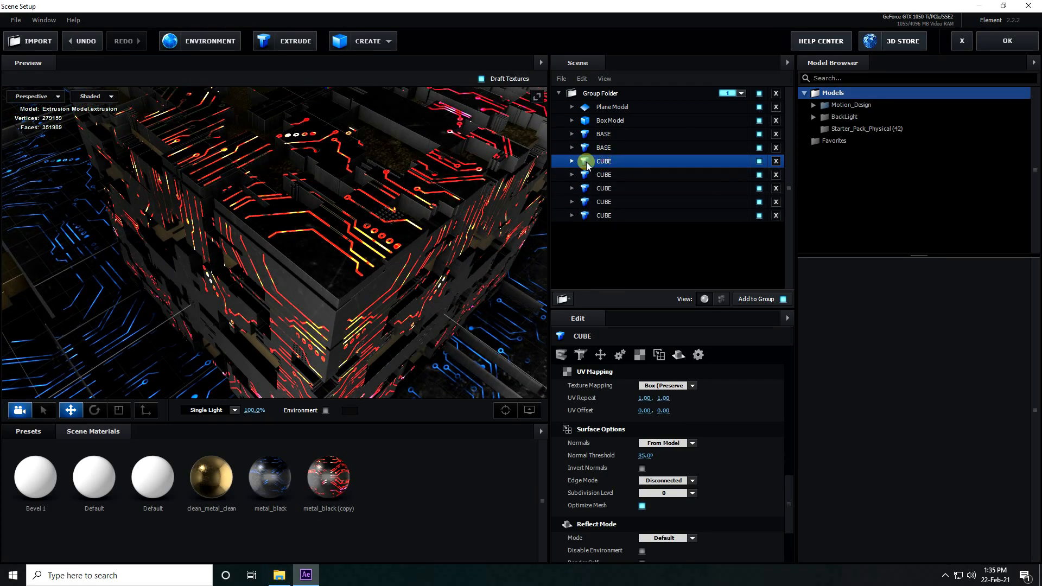
{"action": "left_click_drag", "start_coordinate": [426, 195], "coordinate": [325, 145]}
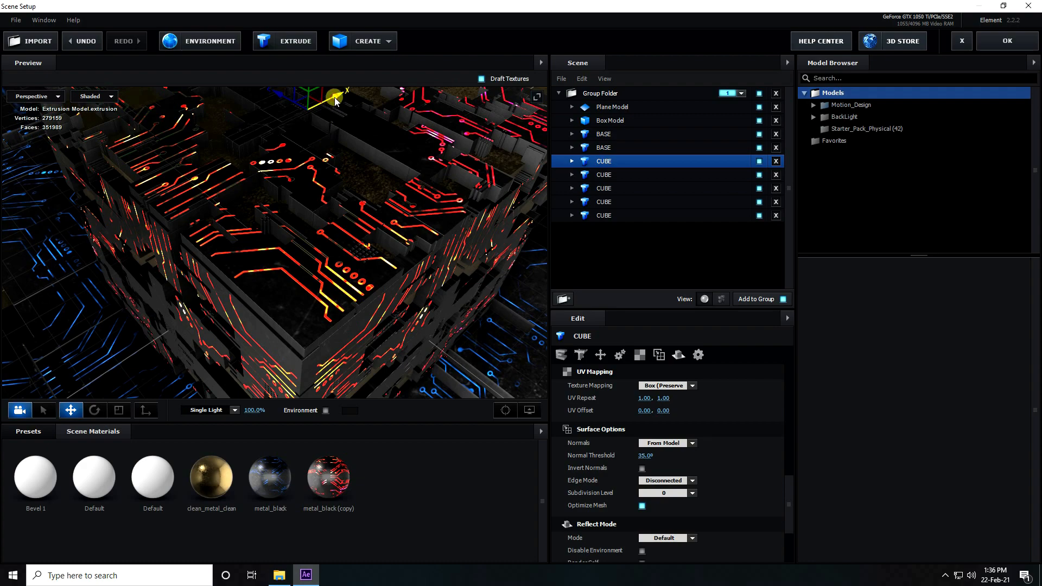
{"action": "left_click_drag", "start_coordinate": [335, 101], "coordinate": [334, 102]}
{"action": "left_click_drag", "start_coordinate": [315, 103], "coordinate": [278, 102]}
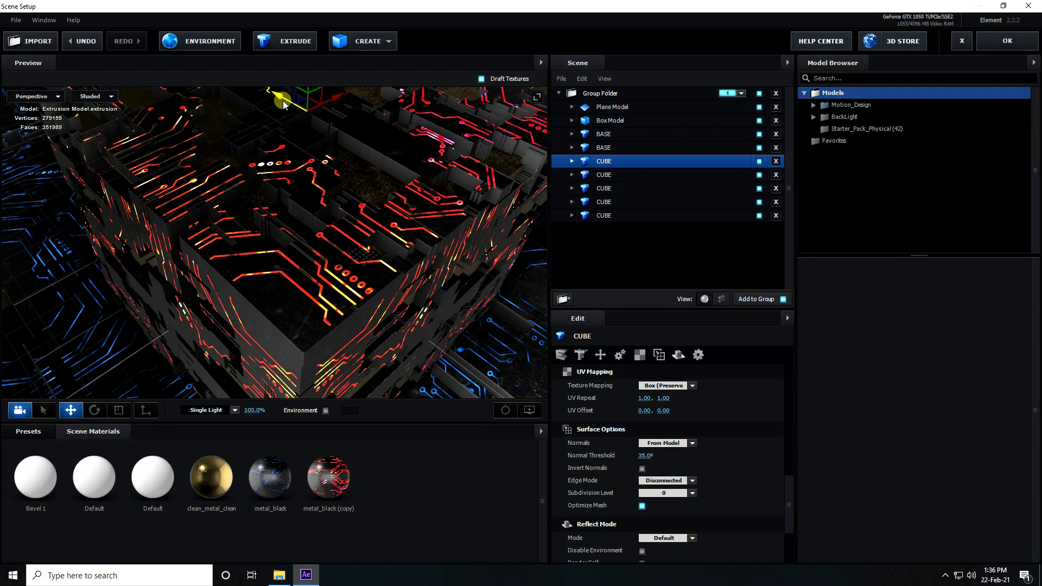
{"action": "scroll", "coordinate": [295, 212], "scroll_direction": "down", "scroll_amount": 5}
{"action": "mouse_move", "coordinate": [296, 214]}
{"action": "left_mouse_down"}
{"action": "mouse_move", "coordinate": [330, 198]}
{"action": "mouse_move", "coordinate": [365, 203]}
{"action": "mouse_move", "coordinate": [282, 213]}
{"action": "mouse_move", "coordinate": [302, 206]}
{"action": "left_mouse_up"}
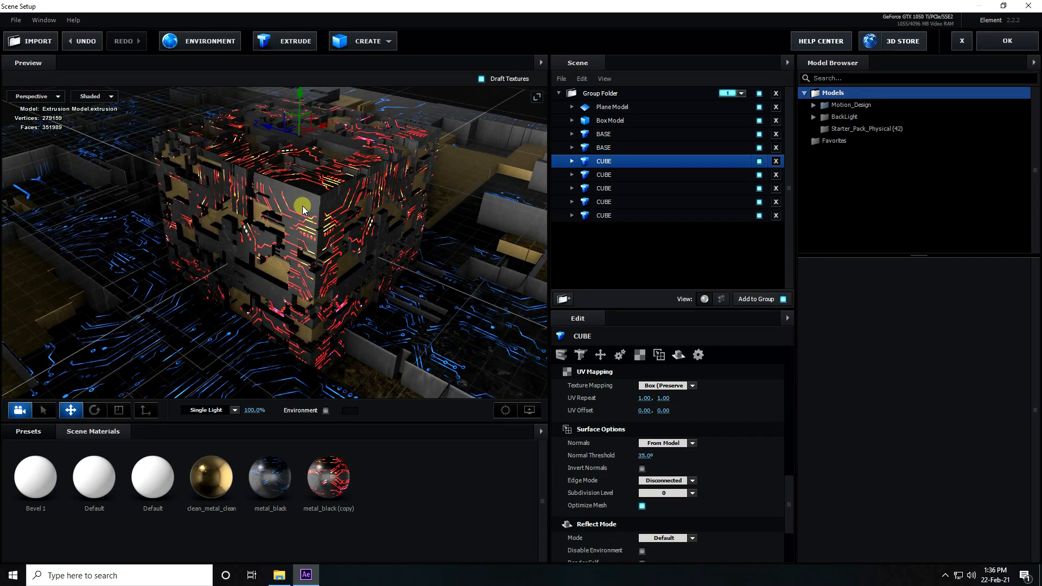
Step: Load the BackLight_2K_38 environment from the BackLight_2K presets, check its reflections on the cube and confirm the scene setup
{"action": "left_click", "coordinate": [8, 433]}
{"action": "scroll", "coordinate": [71, 497], "scroll_direction": "up", "scroll_amount": 3}
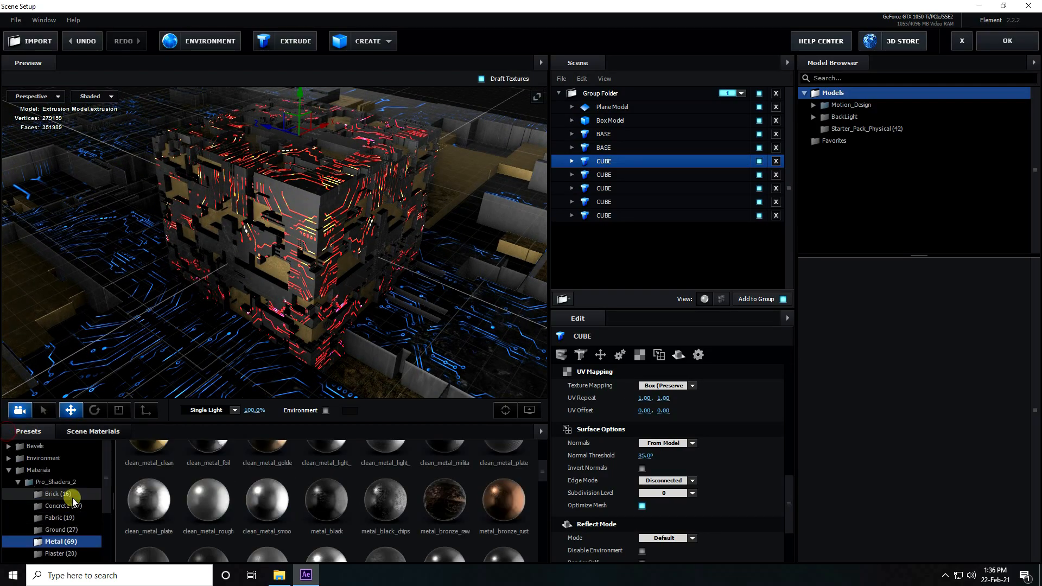
{"action": "left_click", "coordinate": [47, 460]}
{"action": "double_click", "coordinate": [57, 470]}
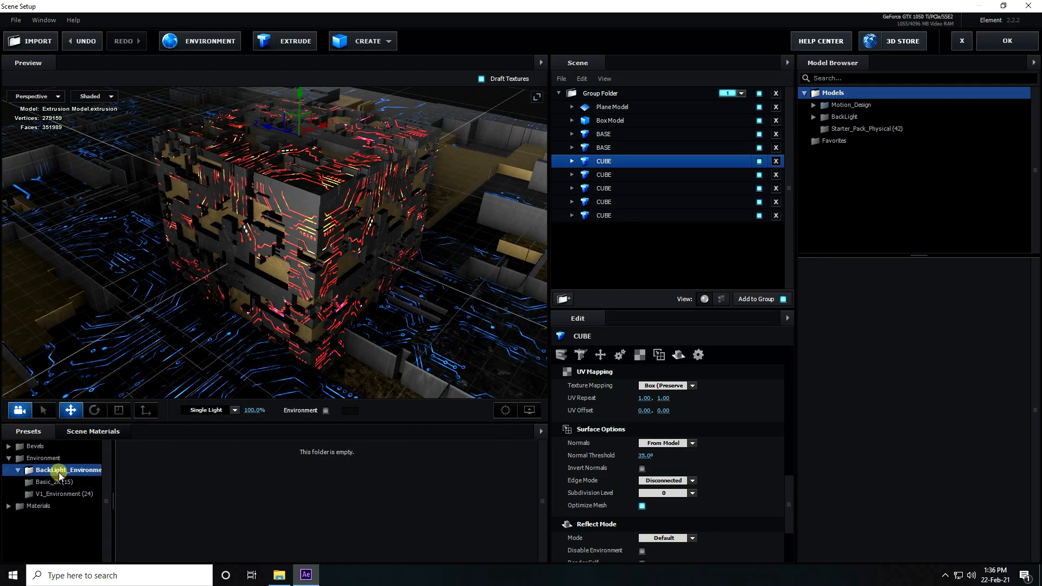
{"action": "left_click", "coordinate": [71, 483]}
{"action": "scroll", "coordinate": [299, 494], "scroll_direction": "down", "scroll_amount": 5}
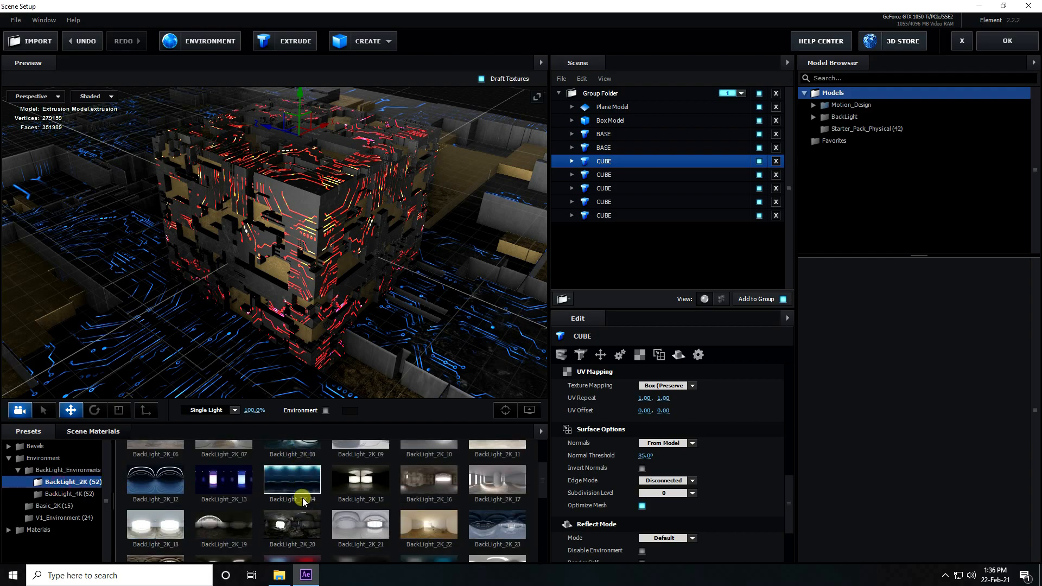
{"action": "scroll", "coordinate": [333, 529], "scroll_direction": "down", "scroll_amount": 1}
{"action": "scroll", "coordinate": [304, 526], "scroll_direction": "down", "scroll_amount": 1}
{"action": "left_click", "coordinate": [276, 524]}
{"action": "mouse_move", "coordinate": [277, 333]}
{"action": "left_mouse_down"}
{"action": "mouse_move", "coordinate": [258, 342]}
{"action": "mouse_move", "coordinate": [266, 349]}
{"action": "left_mouse_up"}
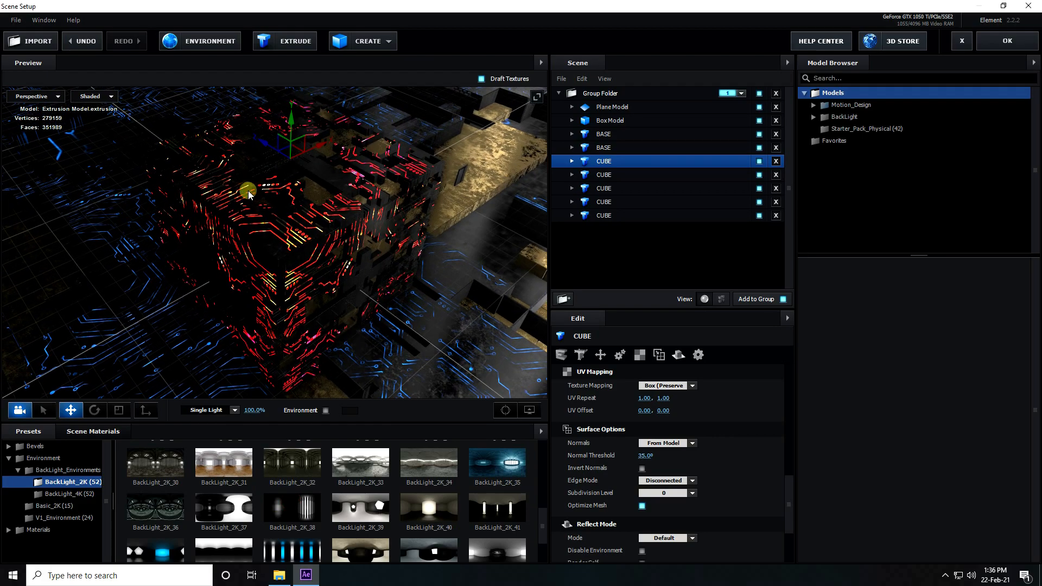
{"action": "left_click_drag", "start_coordinate": [295, 259], "coordinate": [393, 244]}
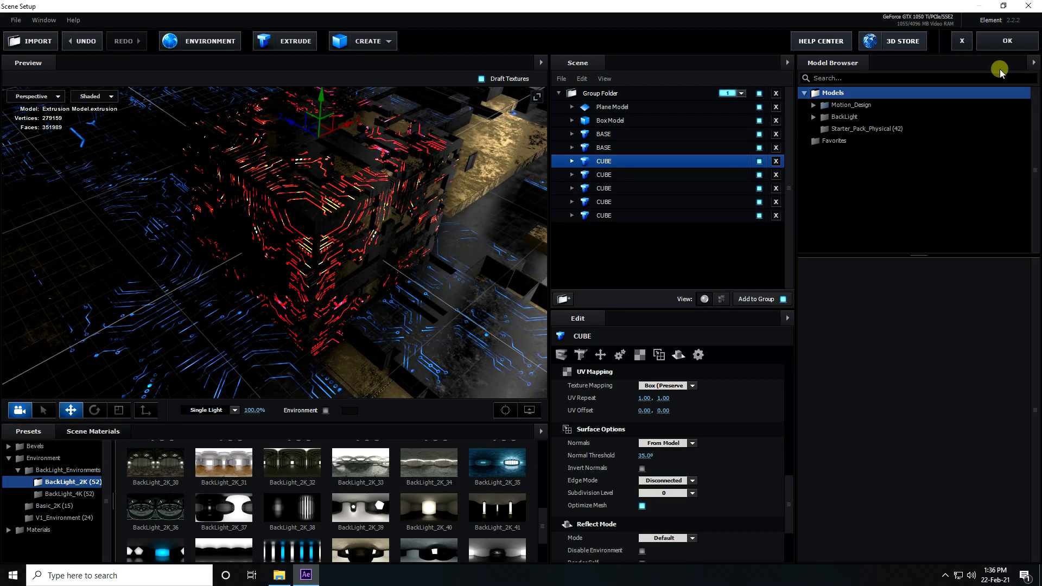
{"action": "left_click", "coordinate": [1012, 43]}
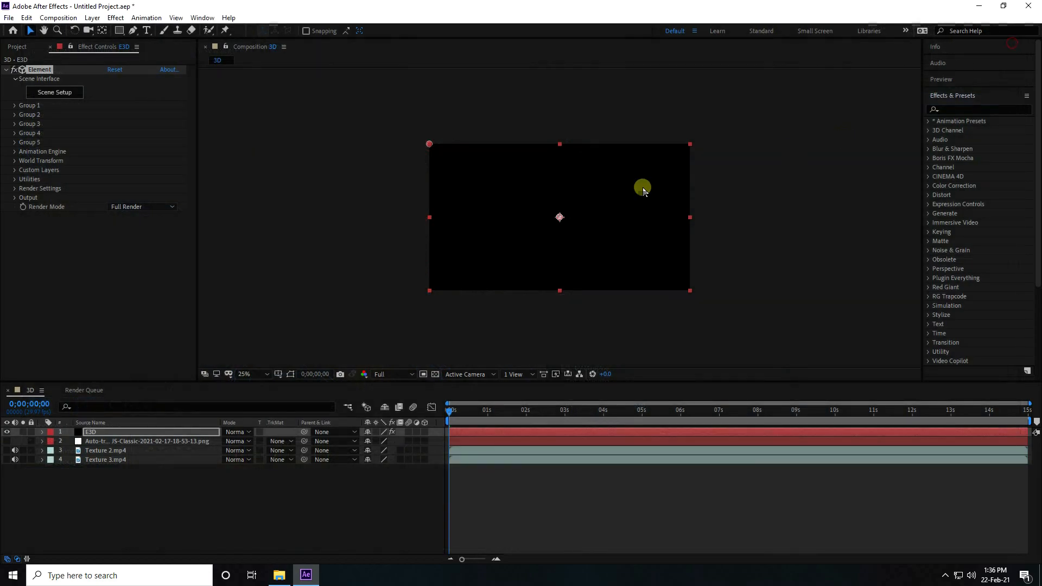
Step: Add a two-node camera with the 35mm preset to the 3D composition
{"action": "right_click", "coordinate": [201, 499]}
{"action": "mouse_move", "coordinate": [214, 374]}
{"action": "left_click", "coordinate": [350, 429]}
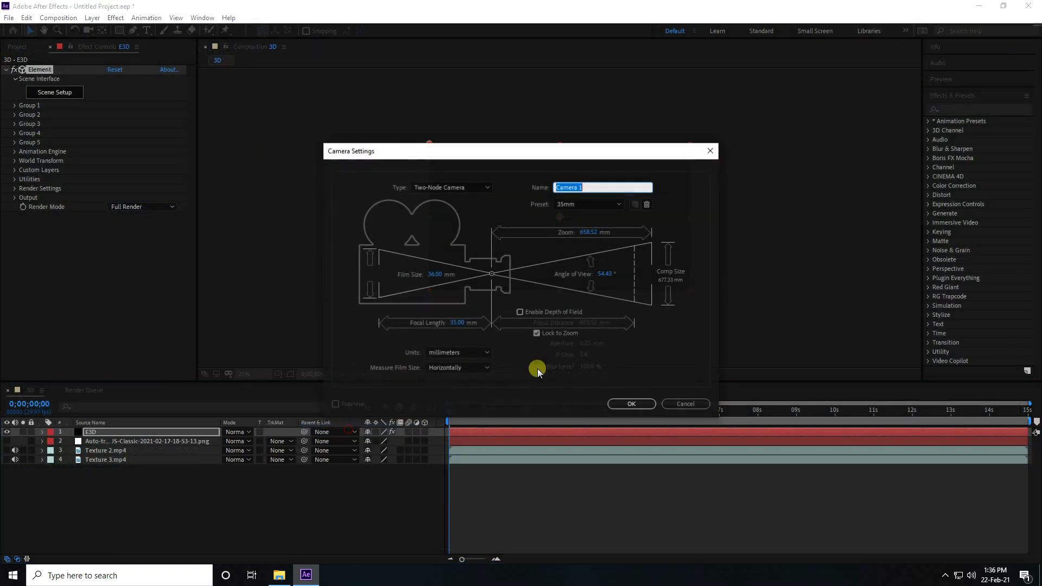
{"action": "left_click", "coordinate": [624, 400]}
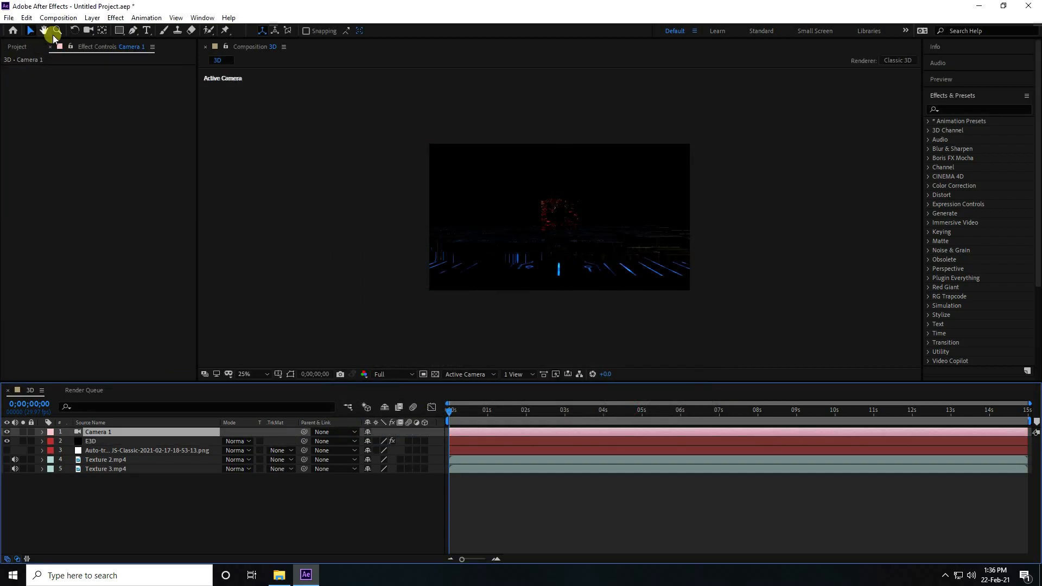
Step: Orbit and track Camera 1 to frame the cube's front corner from above, with the composition view at 50% magnification
{"action": "left_click", "coordinate": [92, 33]}
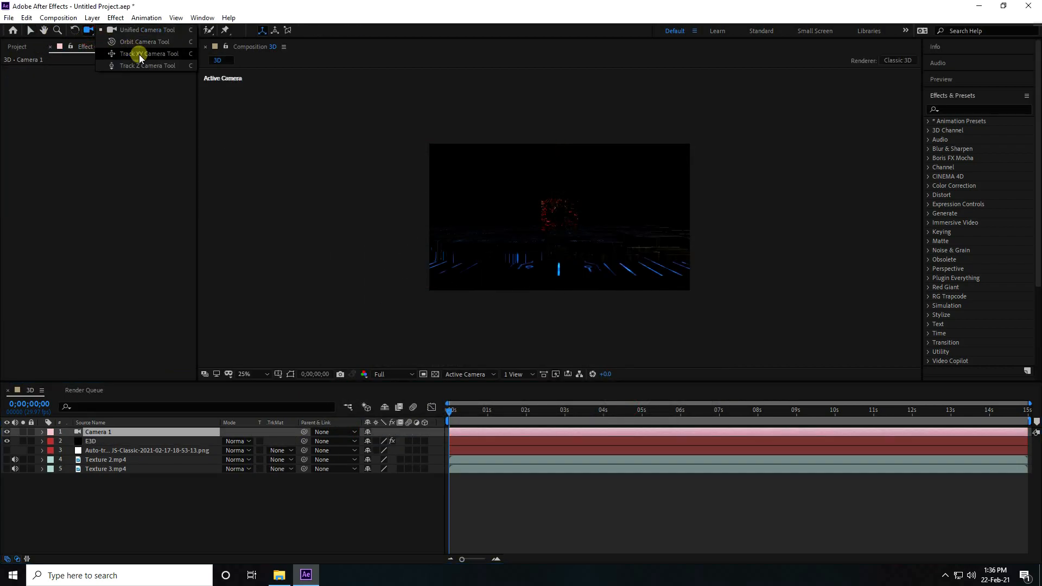
{"action": "left_click", "coordinate": [149, 66]}
{"action": "mouse_move", "coordinate": [570, 222]}
{"action": "left_mouse_down"}
{"action": "mouse_move", "coordinate": [567, 201]}
{"action": "mouse_move", "coordinate": [595, 163]}
{"action": "mouse_move", "coordinate": [580, 184]}
{"action": "mouse_move", "coordinate": [540, 202]}
{"action": "mouse_move", "coordinate": [579, 225]}
{"action": "mouse_move", "coordinate": [505, 230]}
{"action": "mouse_move", "coordinate": [575, 233]}
{"action": "mouse_move", "coordinate": [561, 230]}
{"action": "mouse_move", "coordinate": [563, 220]}
{"action": "left_mouse_up"}
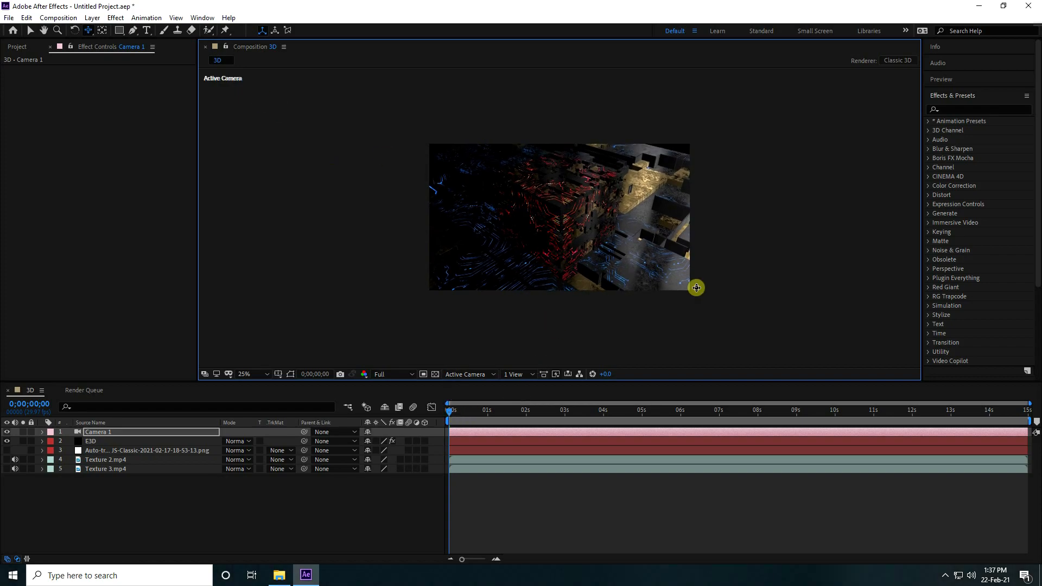
{"action": "left_click_drag", "start_coordinate": [561, 235], "coordinate": [564, 231]}
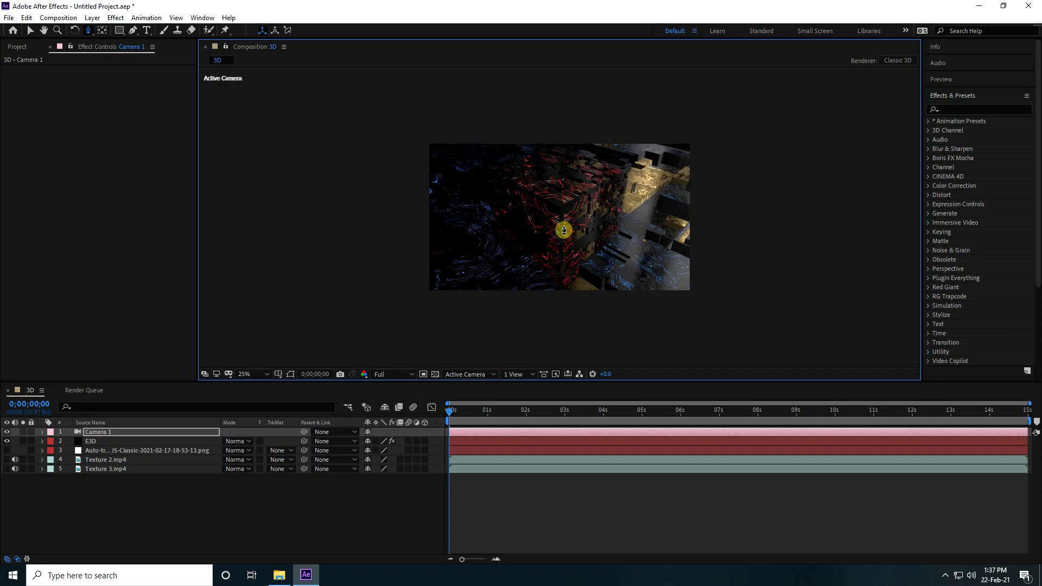
{"action": "left_click", "coordinate": [250, 374]}
{"action": "left_click", "coordinate": [260, 291]}
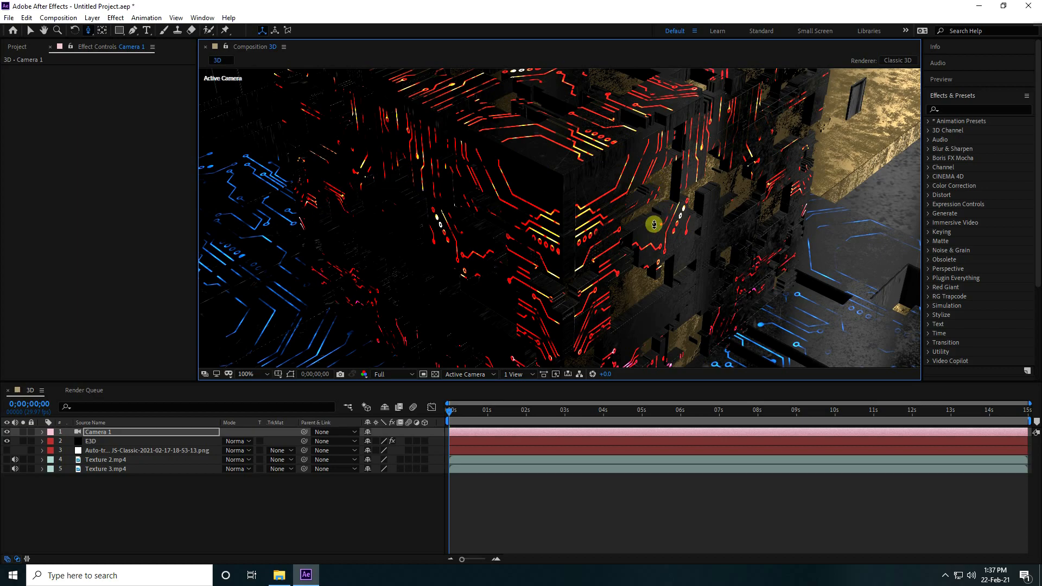
{"action": "scroll", "coordinate": [587, 237], "scroll_direction": "down", "scroll_amount": 2}
{"action": "left_click_drag", "start_coordinate": [466, 293], "coordinate": [453, 295]}
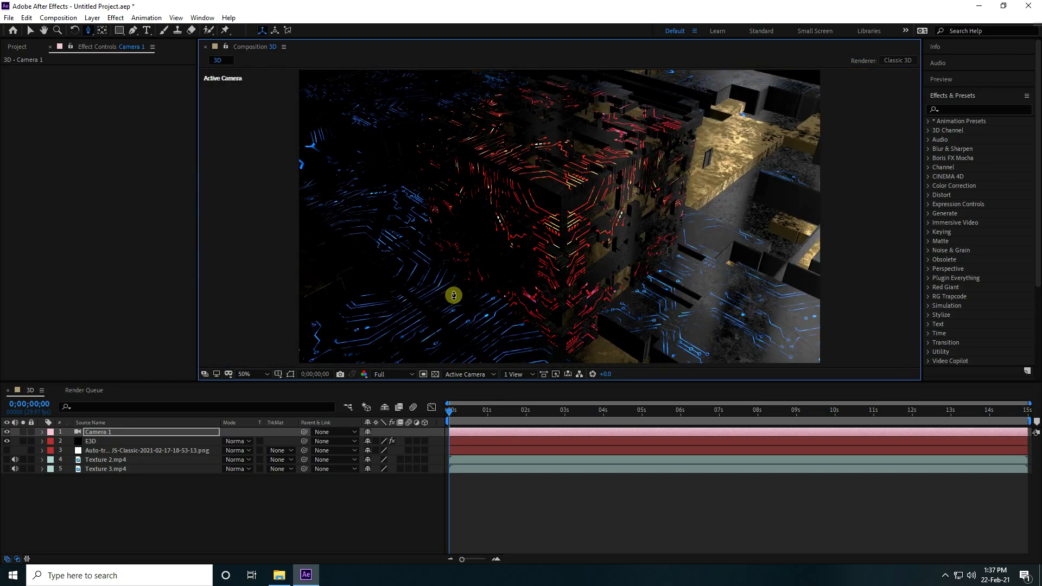
Step: Set Add Lighting to Basic in the Element render settings of the E3D layer
{"action": "left_click", "coordinate": [90, 441]}
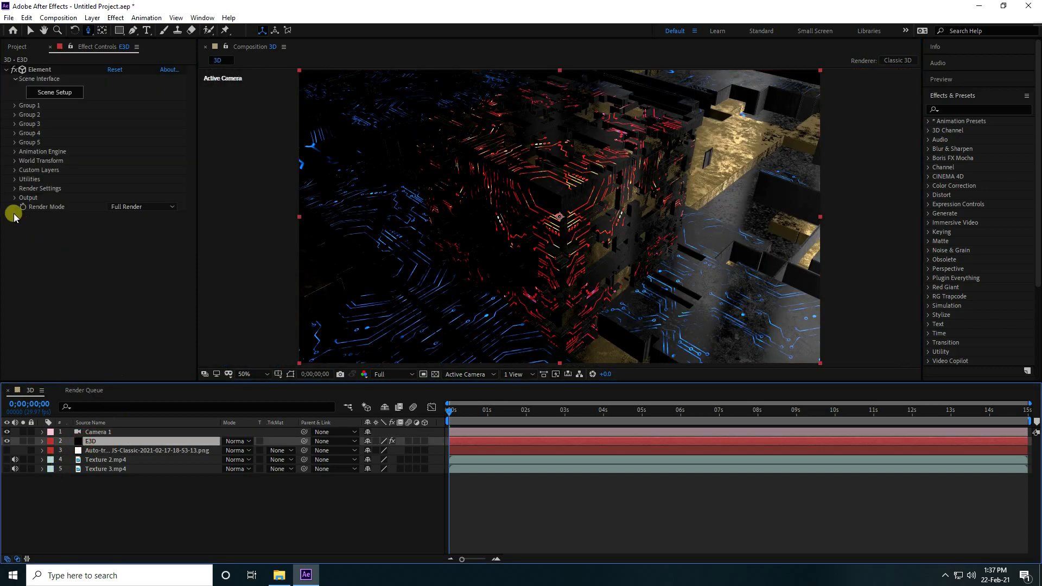
{"action": "left_click", "coordinate": [15, 189]}
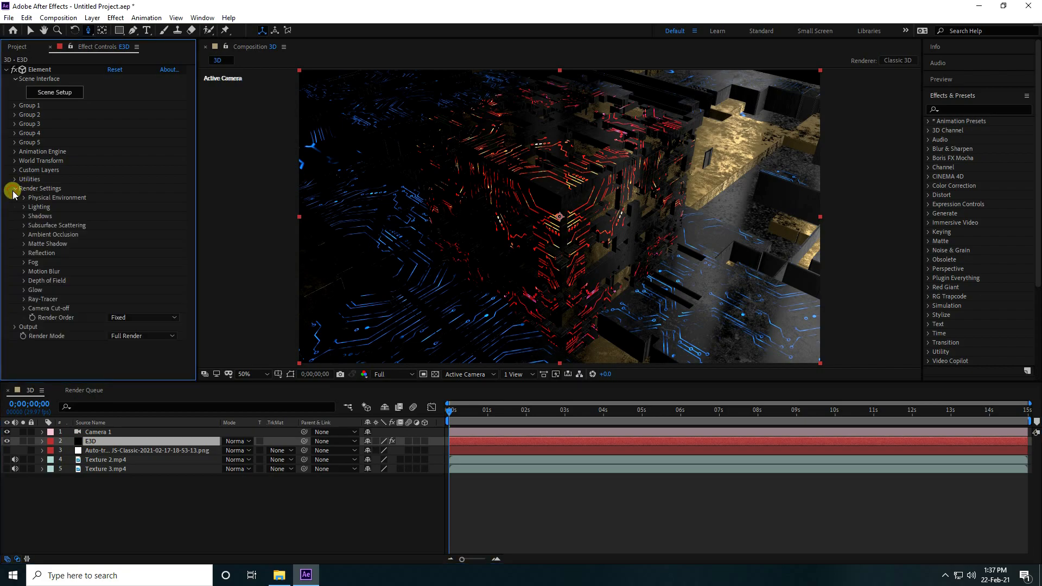
{"action": "left_click", "coordinate": [23, 216]}
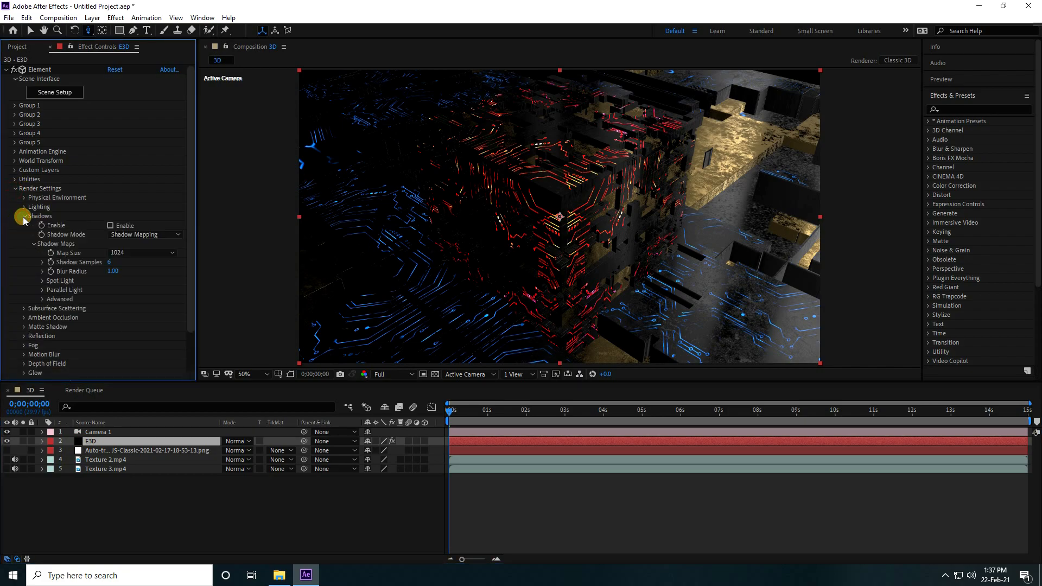
{"action": "left_click", "coordinate": [24, 216]}
{"action": "left_click", "coordinate": [23, 206]}
{"action": "left_click", "coordinate": [137, 234]}
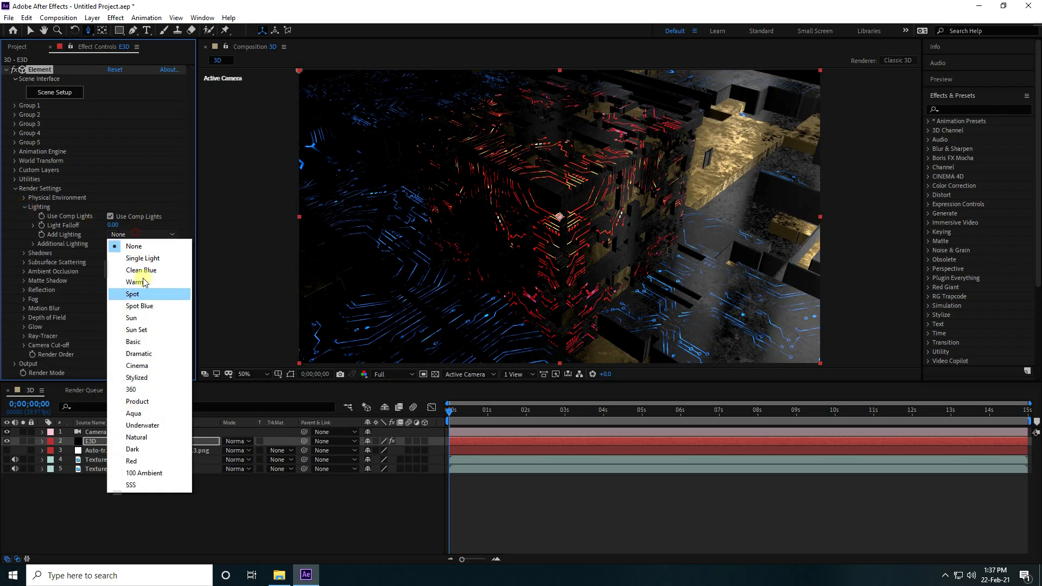
{"action": "left_click", "coordinate": [146, 343]}
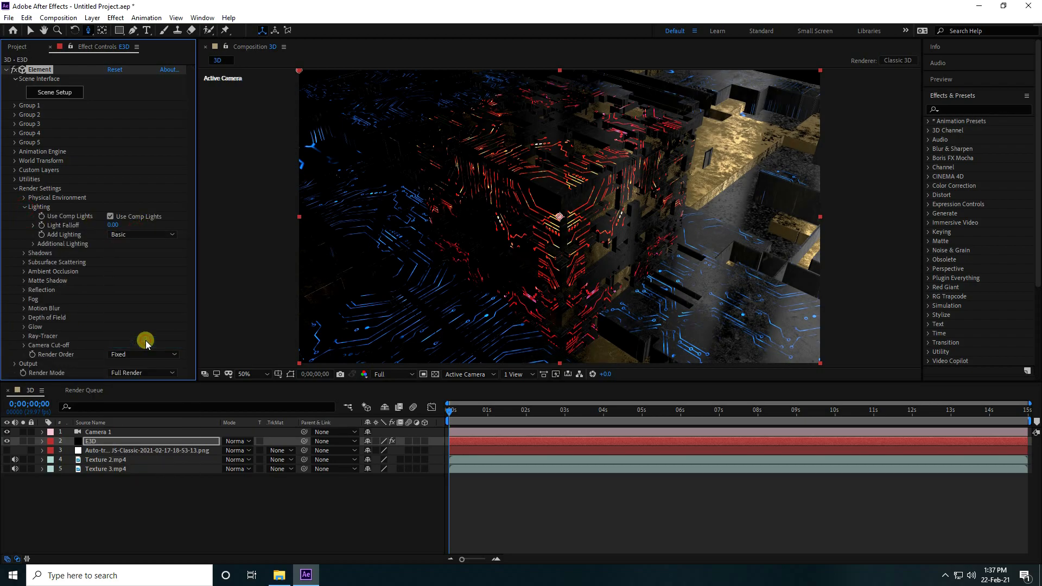
{"action": "left_click", "coordinate": [23, 207]}
Step: Enable ambient occlusion on the E3D layer with the High SSAO quality preset and an SSAO Intensity of 10
{"action": "left_click", "coordinate": [23, 234]}
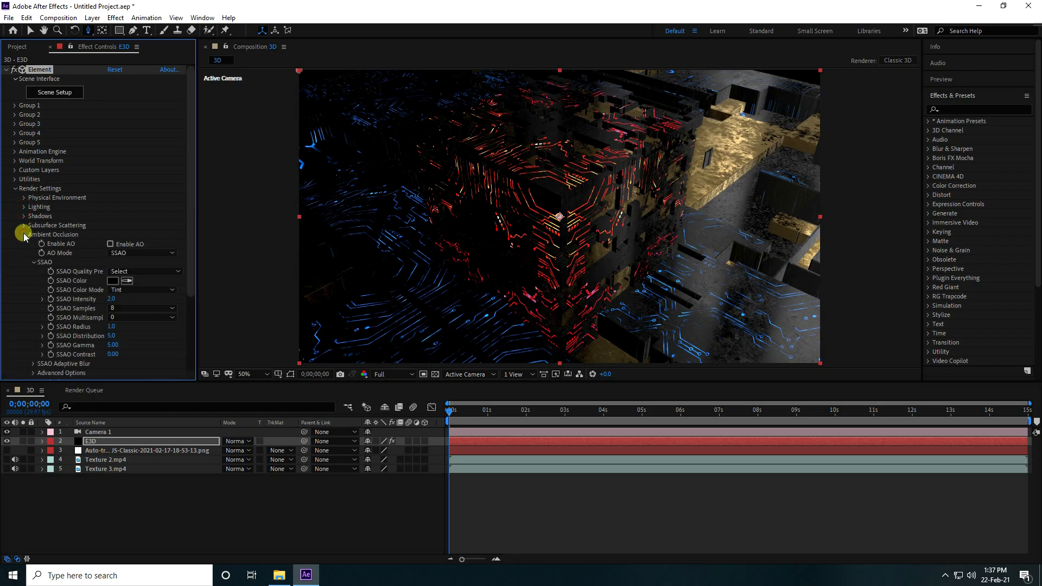
{"action": "left_click", "coordinate": [110, 244]}
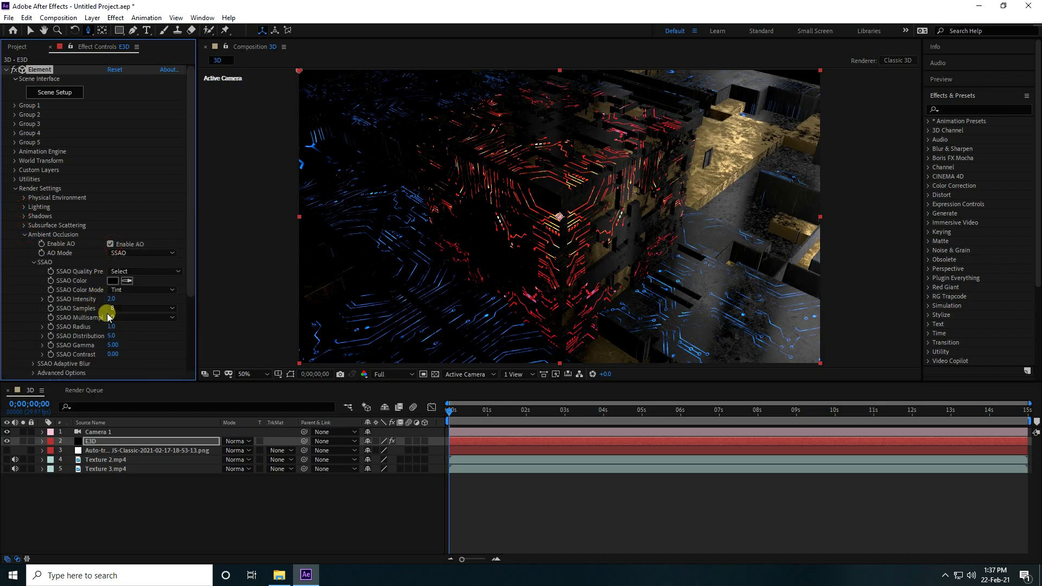
{"action": "left_click", "coordinate": [177, 271]}
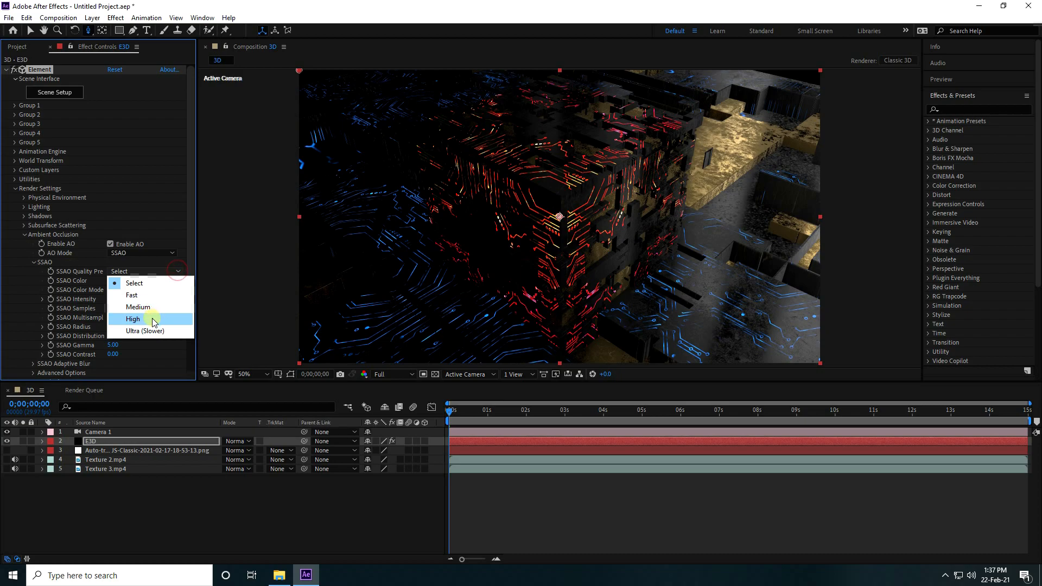
{"action": "left_click", "coordinate": [152, 318]}
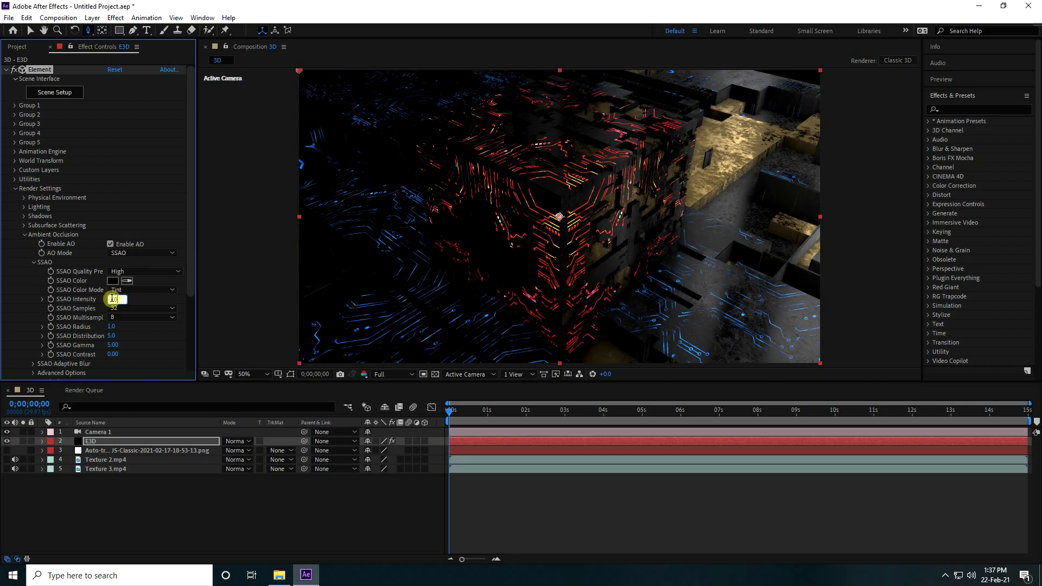
{"action": "key", "text": "Return"}
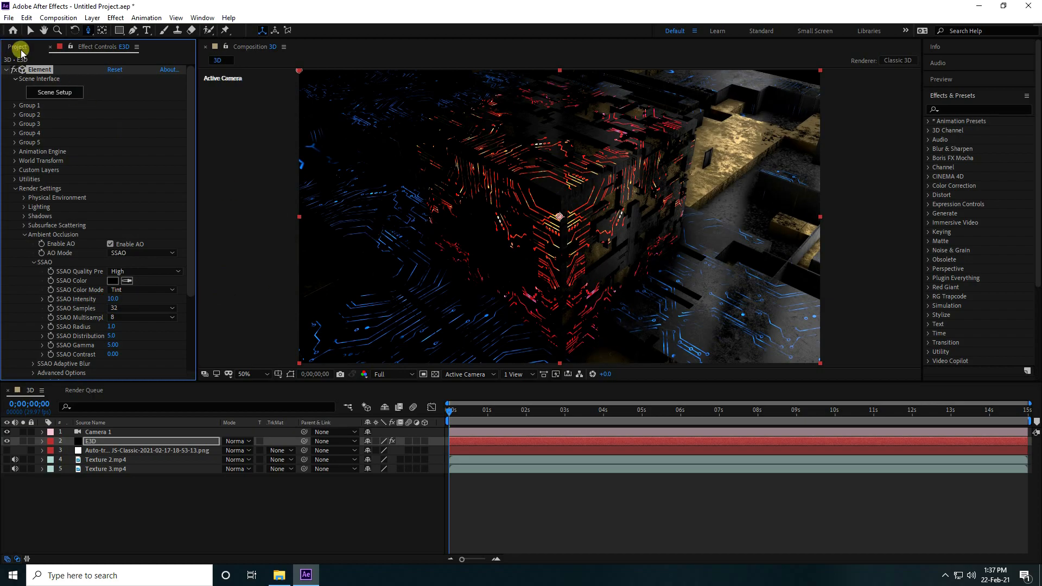
Step: Duplicate the E3D layer and set the upper copy's Element output to show Illumination
{"action": "left_click", "coordinate": [90, 442]}
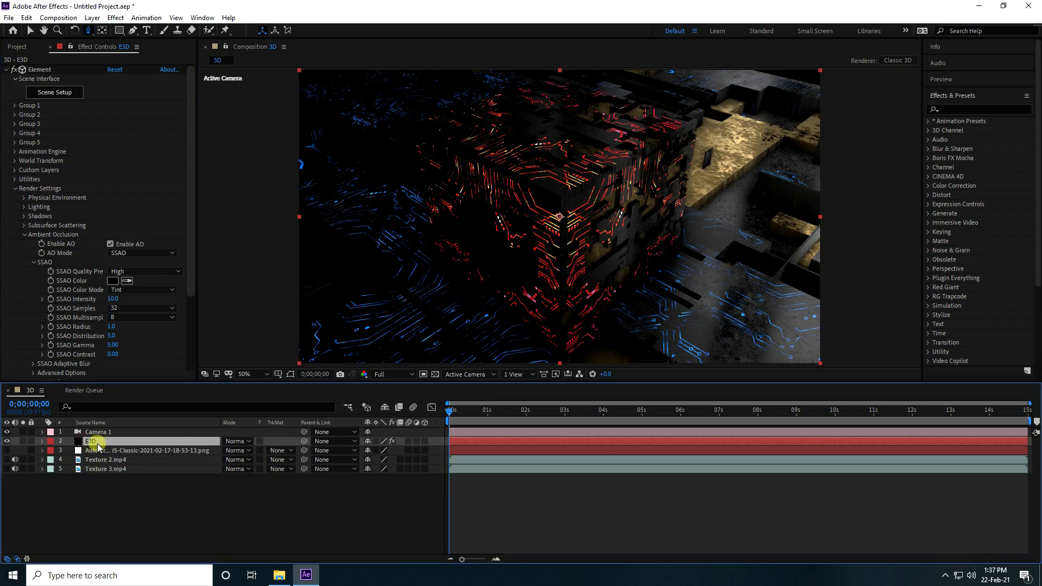
{"action": "key", "text": "ctrl+d"}
{"action": "left_click", "coordinate": [14, 188]}
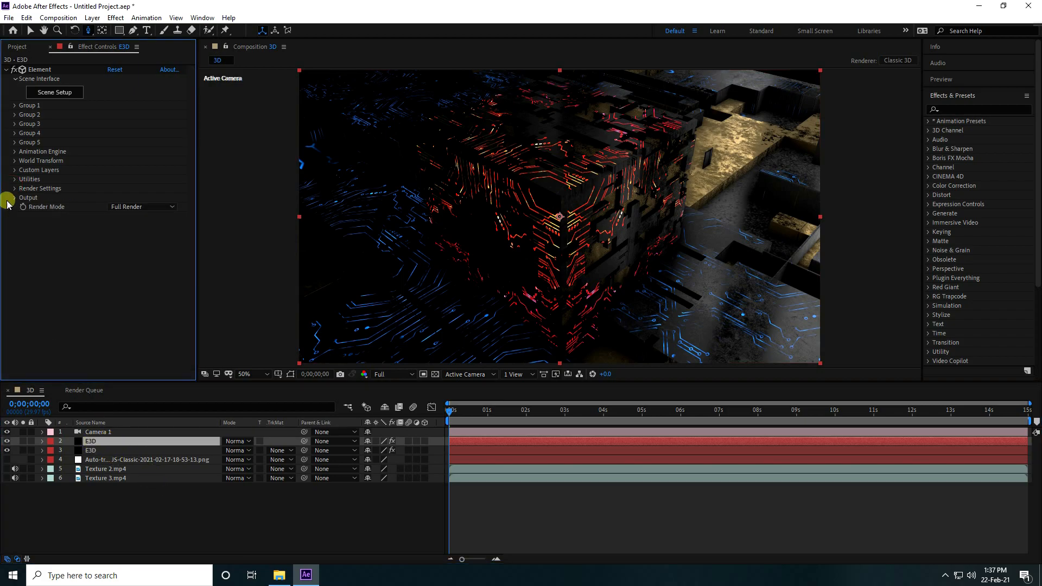
{"action": "left_click", "coordinate": [15, 199]}
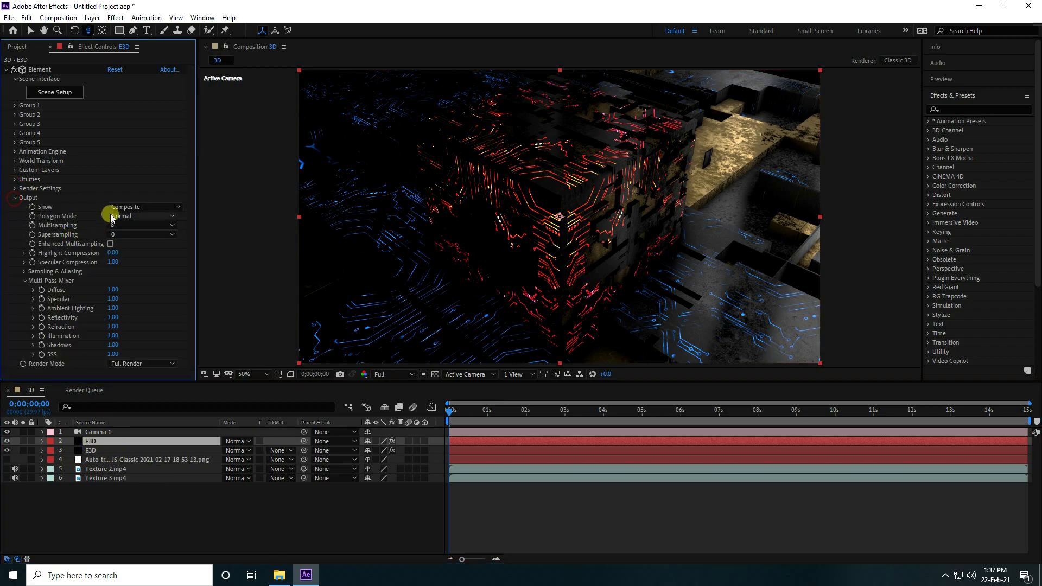
{"action": "left_click", "coordinate": [134, 207]}
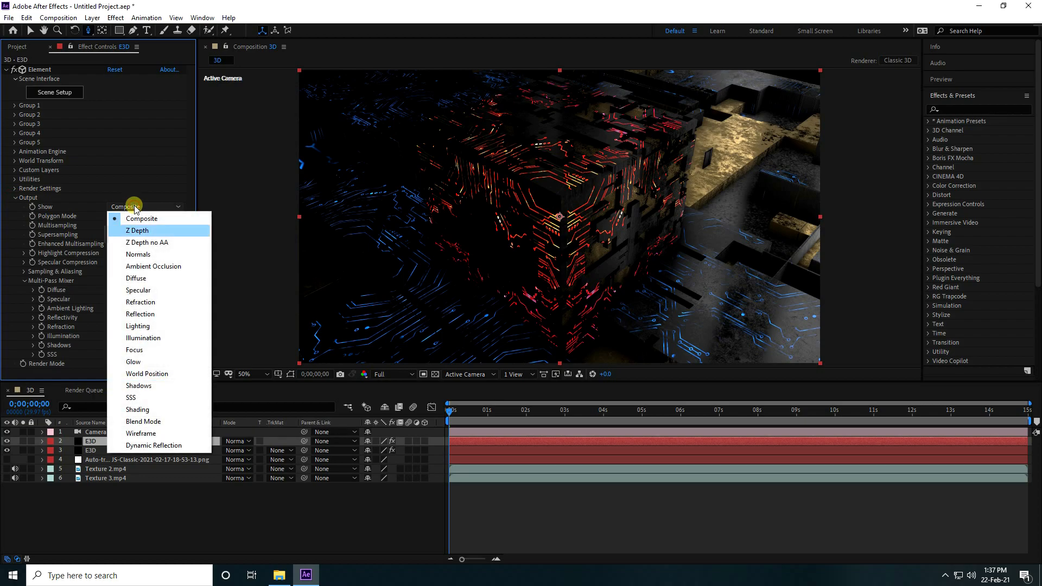
{"action": "left_click", "coordinate": [150, 339]}
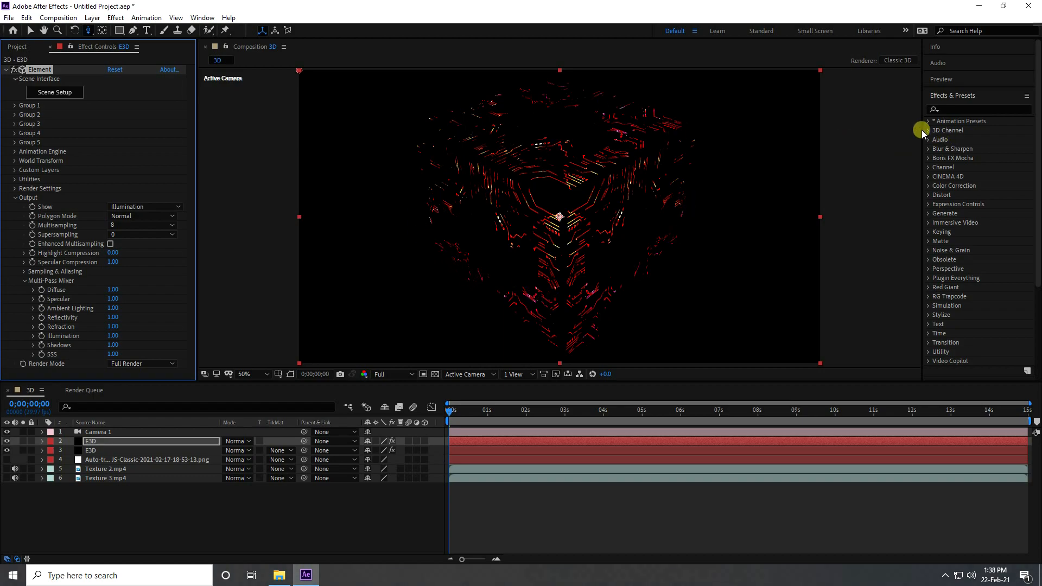
Step: Set the blending mode of the upper E3D layer to Screen
{"action": "left_click", "coordinate": [98, 441]}
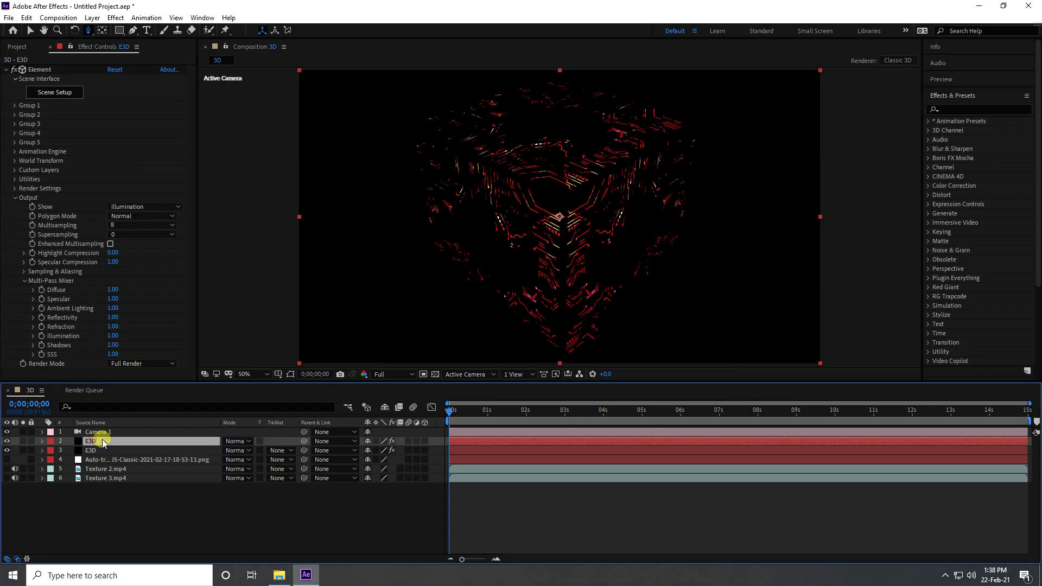
{"action": "left_click", "coordinate": [247, 442]}
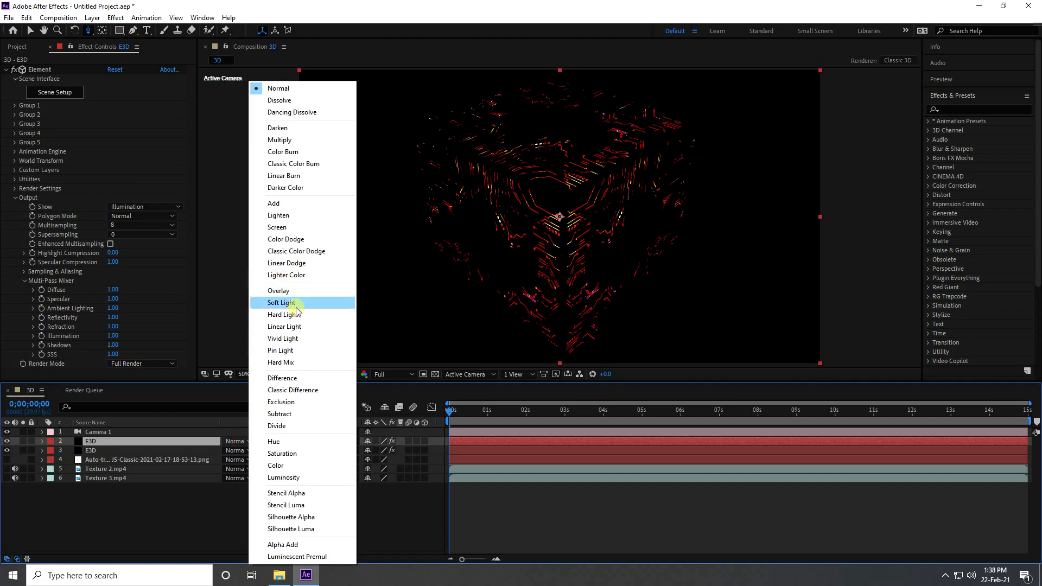
{"action": "left_click", "coordinate": [293, 227]}
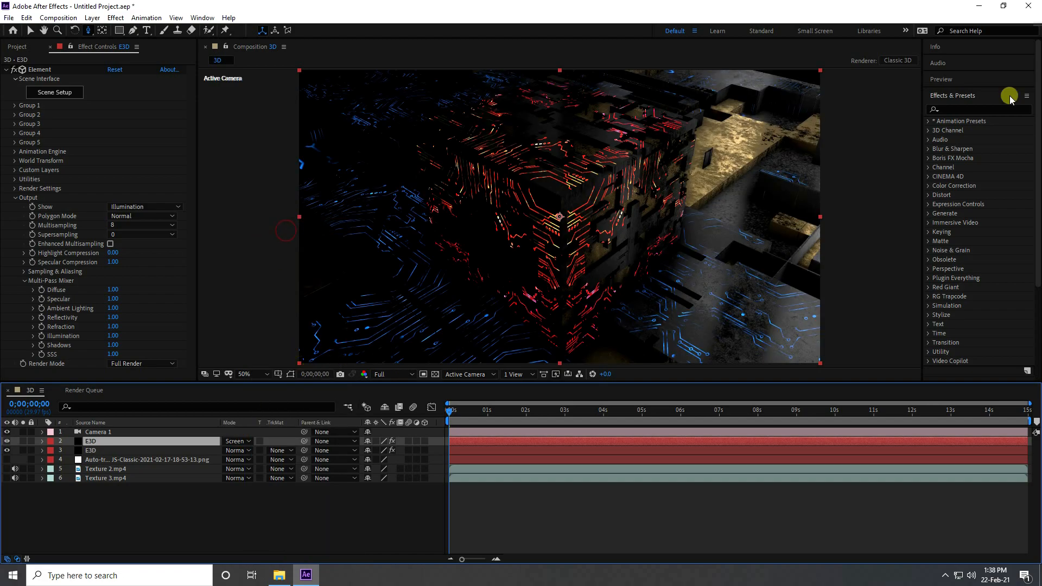
Step: Apply the Stylize Glow effect to the upper E3D layer with a Glow Radius of 100 and a Glow Threshold of 50%
{"action": "left_click", "coordinate": [964, 107]}
{"action": "type", "text": "glow"}
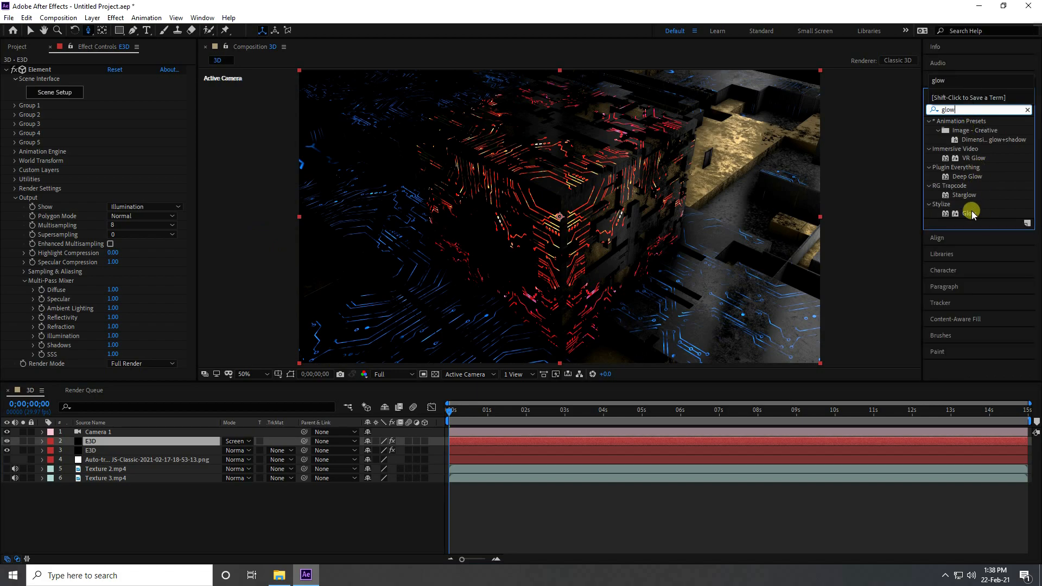
{"action": "left_click_drag", "start_coordinate": [972, 214], "coordinate": [96, 445]}
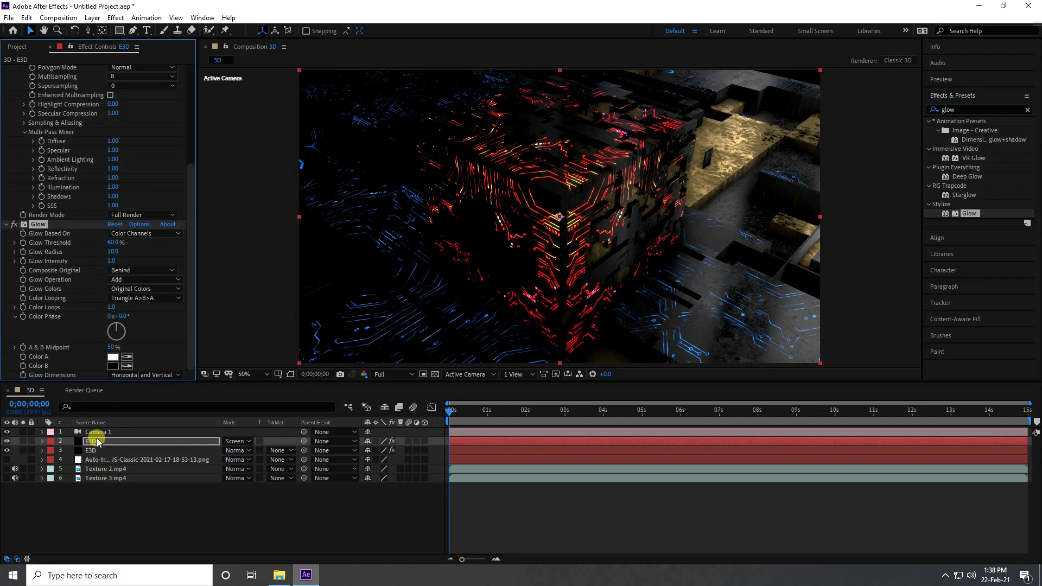
{"action": "type", "text": "100"}
{"action": "key", "text": "Return"}
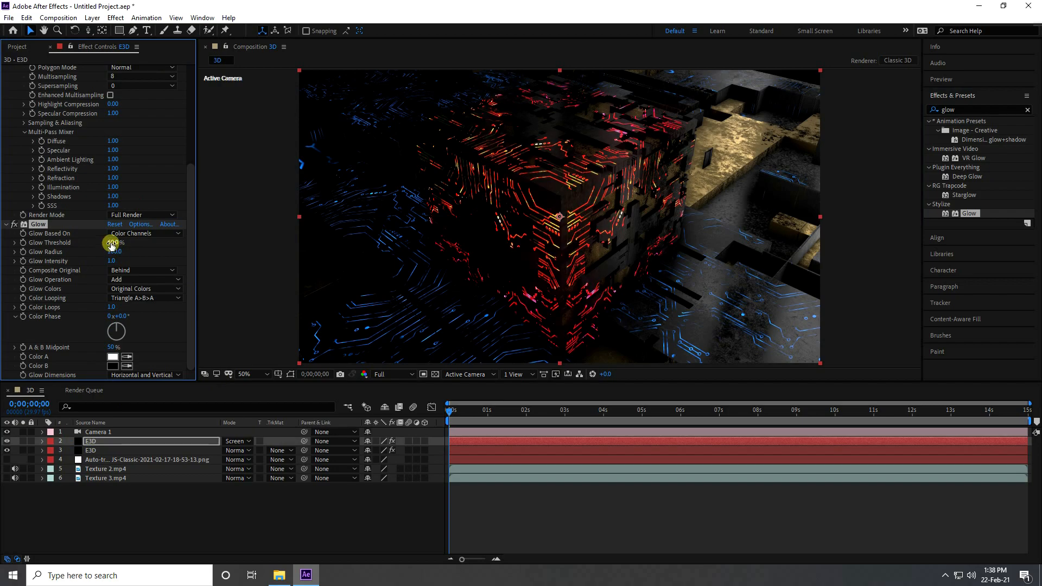
{"action": "type", "text": "50"}
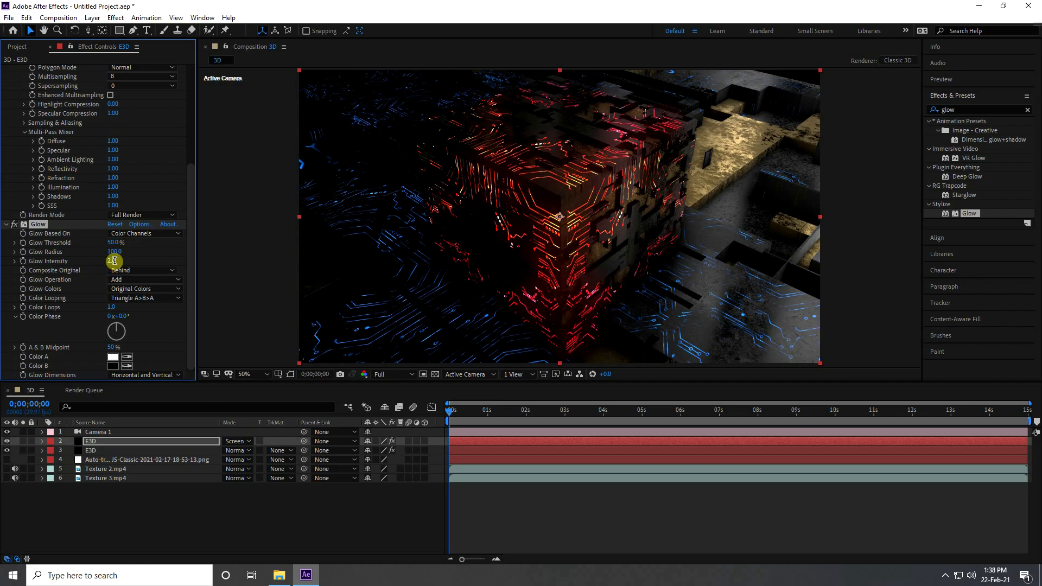
Step: Add a second Glow effect to the upper E3D layer with Glow Radius 100, Glow Threshold 50% and Glow Intensity 2
{"action": "left_click_drag", "start_coordinate": [971, 216], "coordinate": [107, 439]}
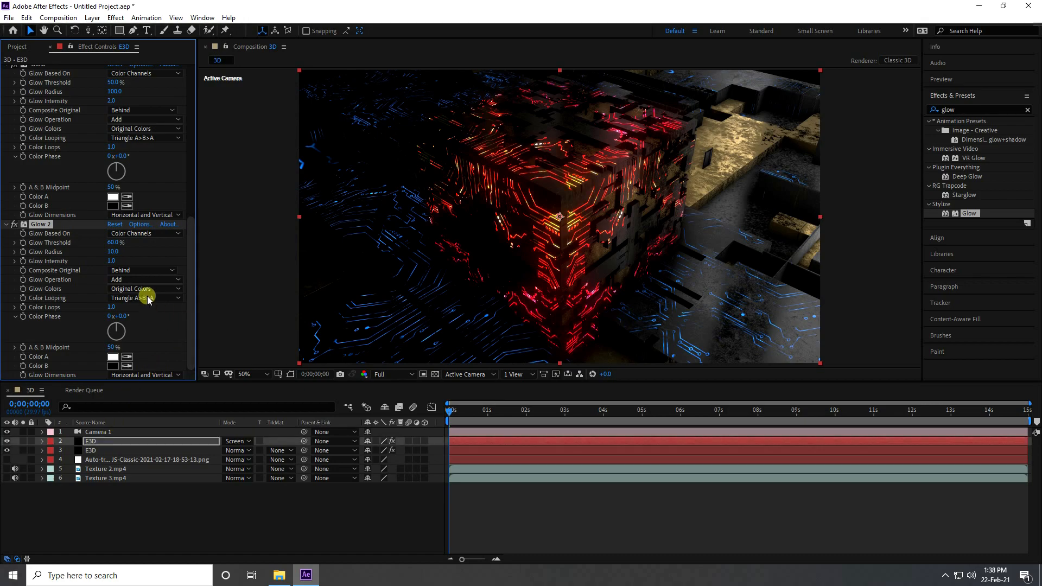
{"action": "type", "text": "0"}
{"action": "key", "text": "Return"}
{"action": "left_click", "coordinate": [112, 243]}
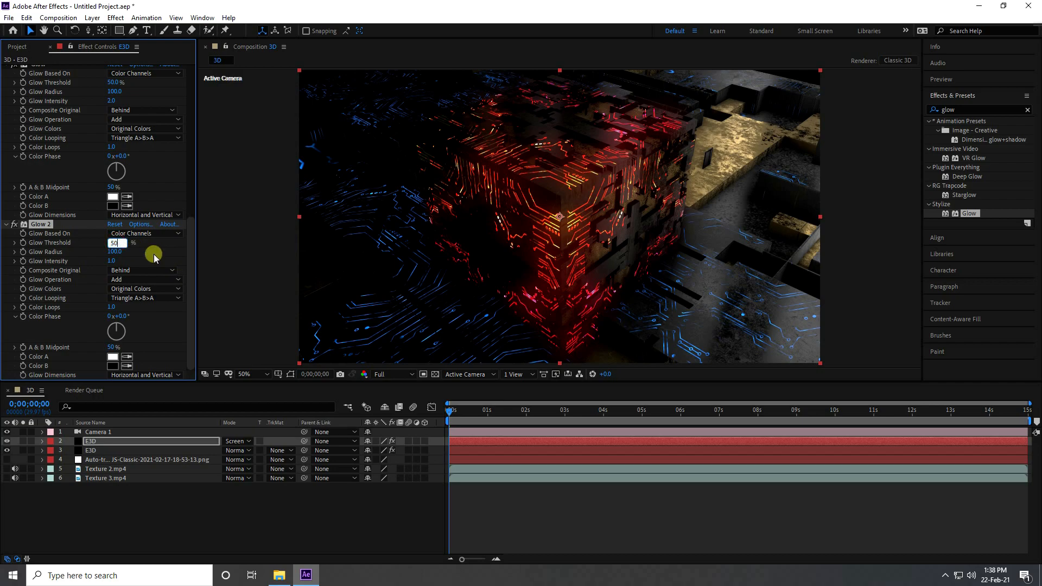
{"action": "left_click", "coordinate": [112, 260]}
{"action": "type", "text": "2"}
{"action": "key", "text": "Return"}
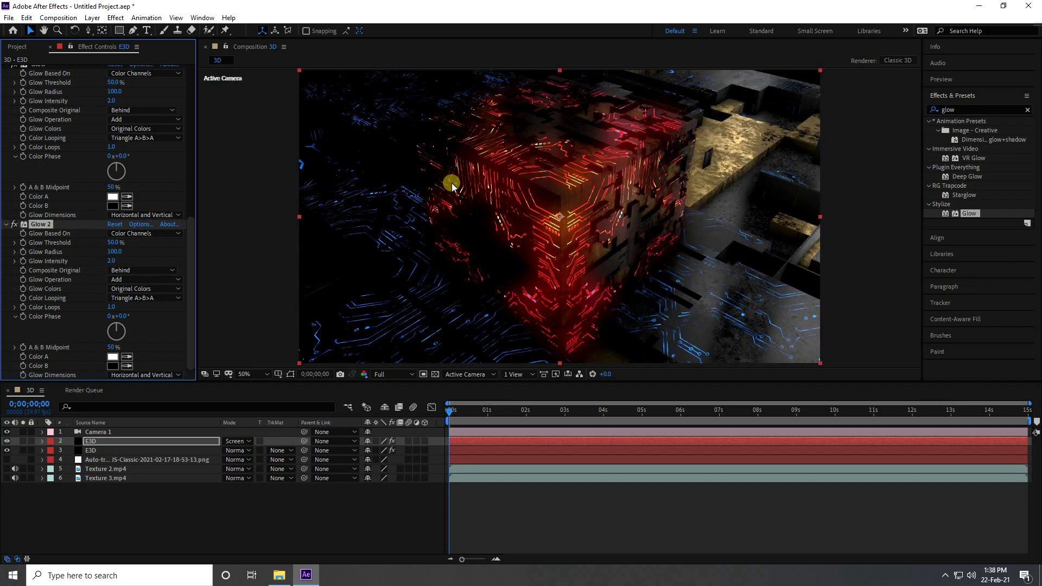
{"action": "scroll", "coordinate": [551, 235], "scroll_direction": "up", "scroll_amount": 1}
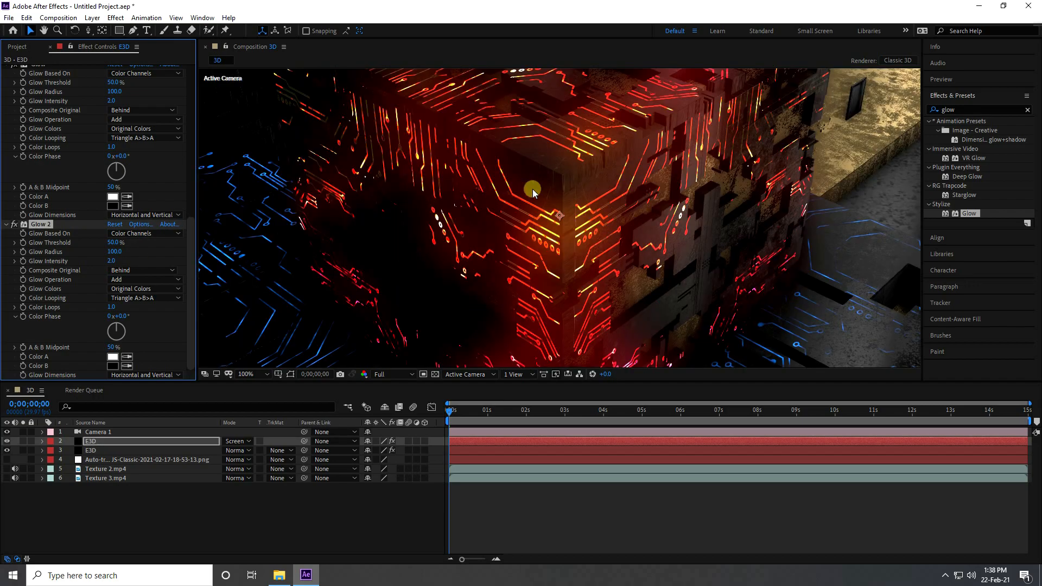
{"action": "scroll", "coordinate": [581, 187], "scroll_direction": "down", "scroll_amount": 1}
Step: Create a new black 1920 x 1080 solid layer named SABER
{"action": "left_click", "coordinate": [231, 529]}
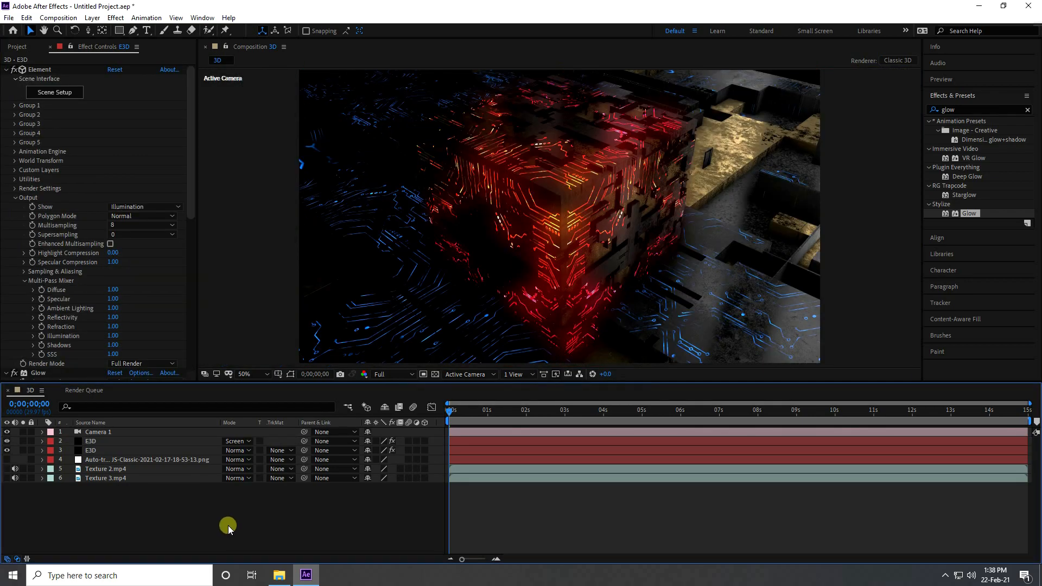
{"action": "right_click", "coordinate": [228, 529]}
{"action": "mouse_move", "coordinate": [304, 404]}
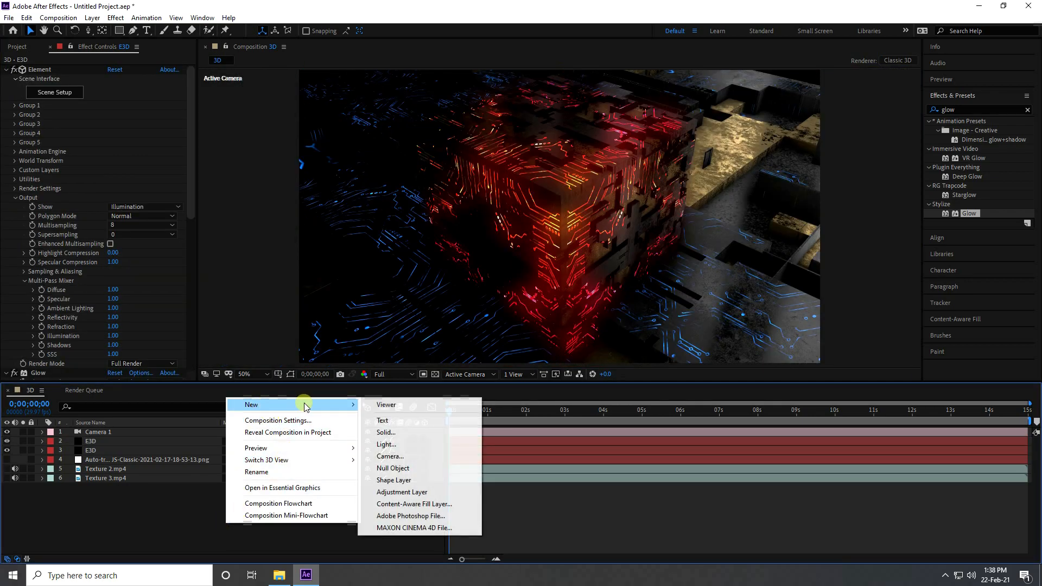
{"action": "left_click", "coordinate": [386, 432]}
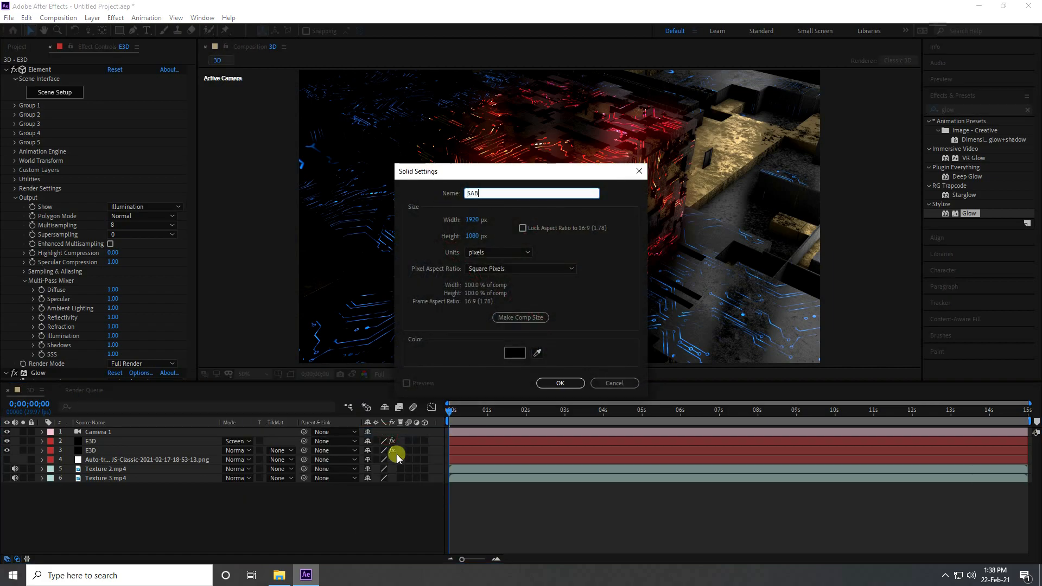
{"action": "left_click", "coordinate": [561, 383]}
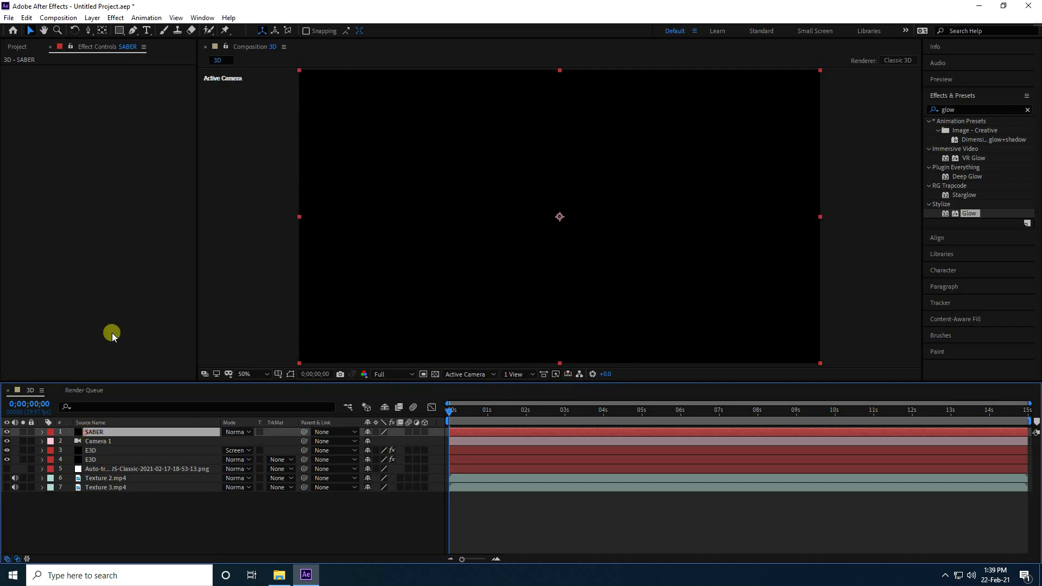
Step: Apply the Video Copilot Saber effect with the Proton preset to the SABER layer and set the layer's blending mode to Add
{"action": "left_click", "coordinate": [115, 17]}
{"action": "mouse_move", "coordinate": [170, 369]}
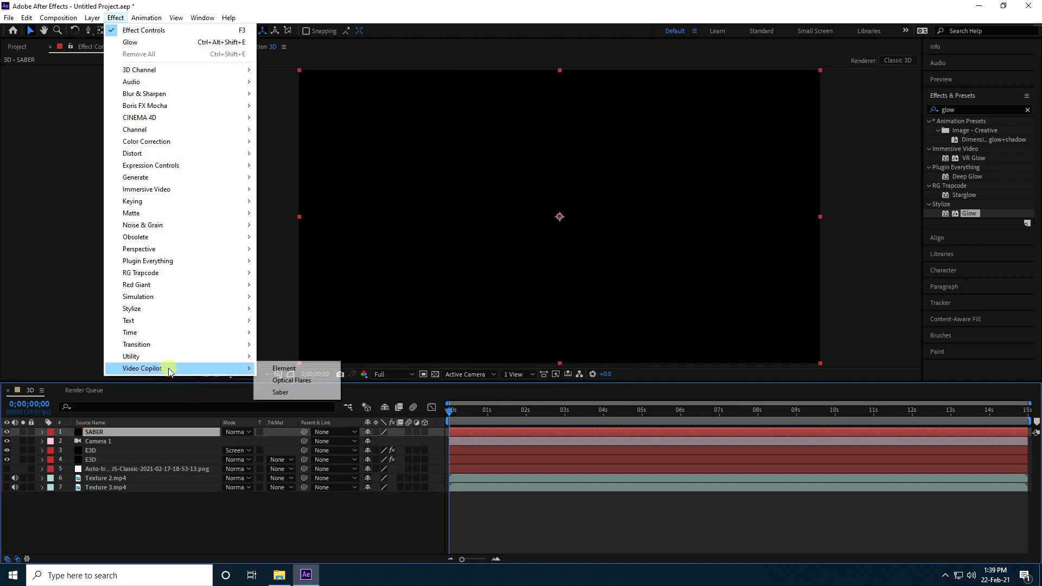
{"action": "left_click", "coordinate": [281, 391]}
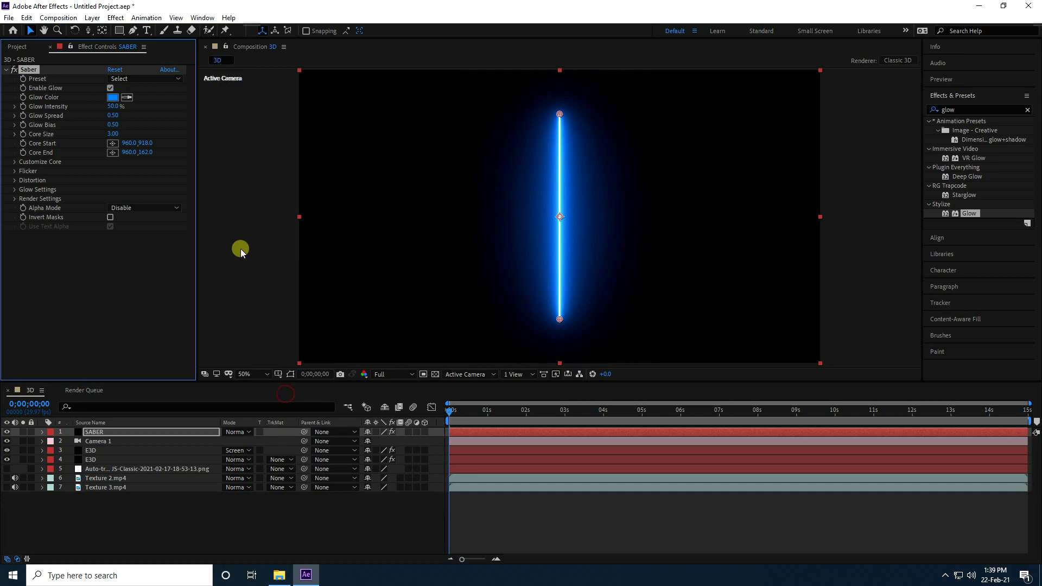
{"action": "left_click", "coordinate": [149, 81]}
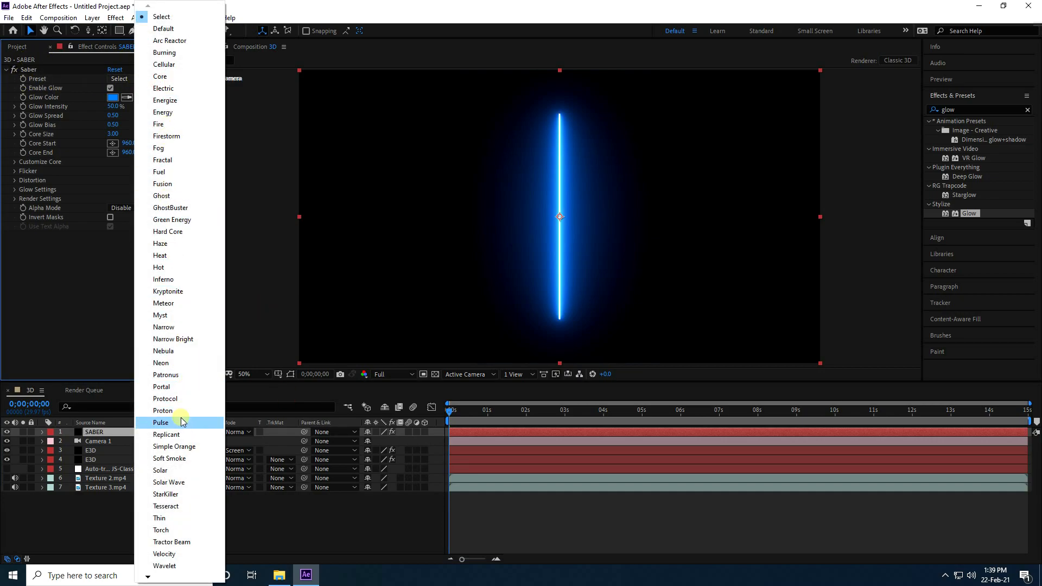
{"action": "left_click", "coordinate": [173, 411]}
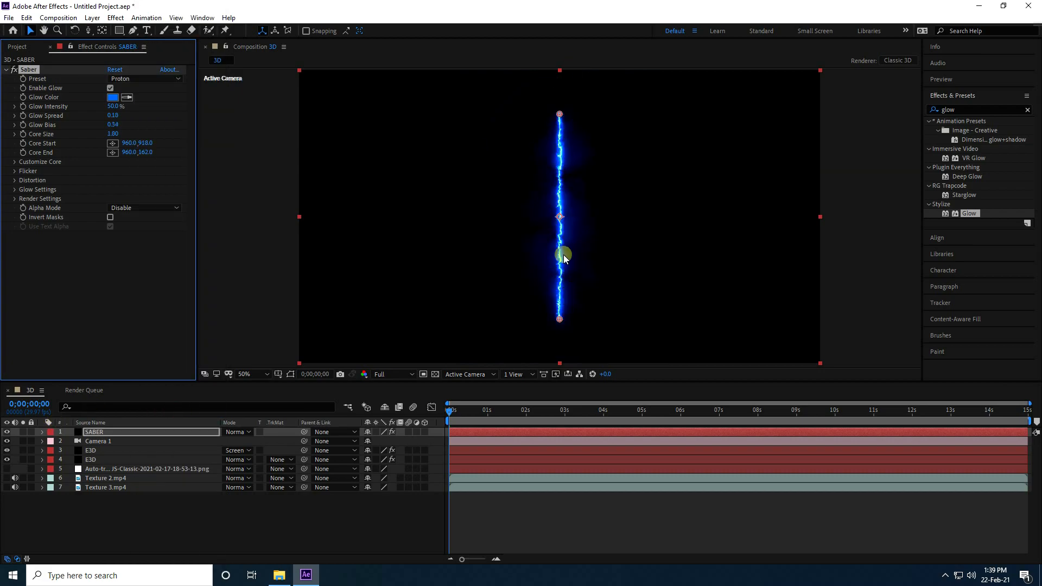
{"action": "left_click", "coordinate": [245, 432]}
{"action": "left_click", "coordinate": [274, 203]}
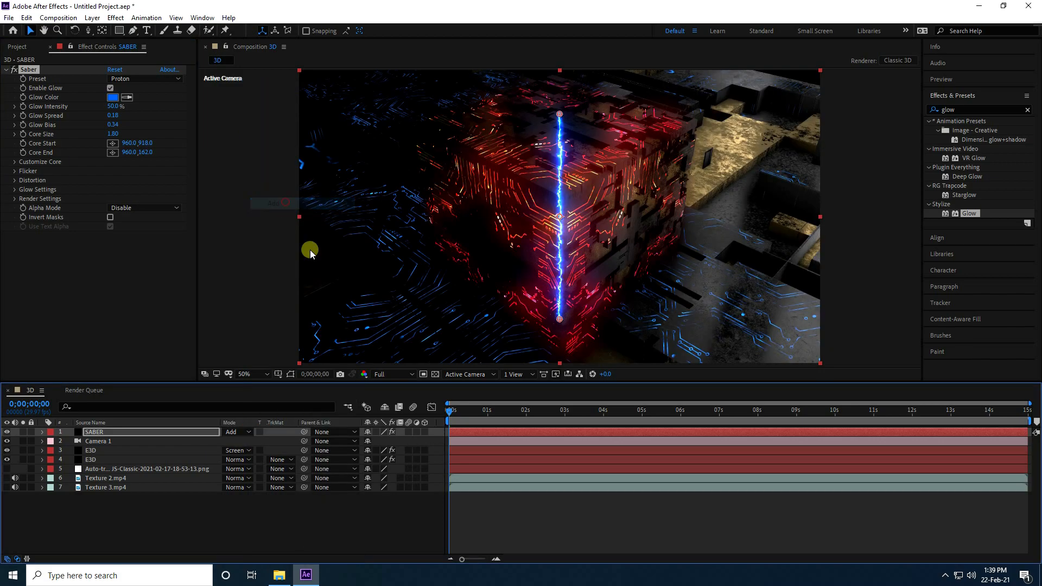
Step: Place the saber beam's Core Start outside the frame at about -284, 962 and its Core End on the cube's side at about 694, 588
{"action": "key", "text": "comma"}
{"action": "left_click_drag", "start_coordinate": [559, 270], "coordinate": [403, 271]}
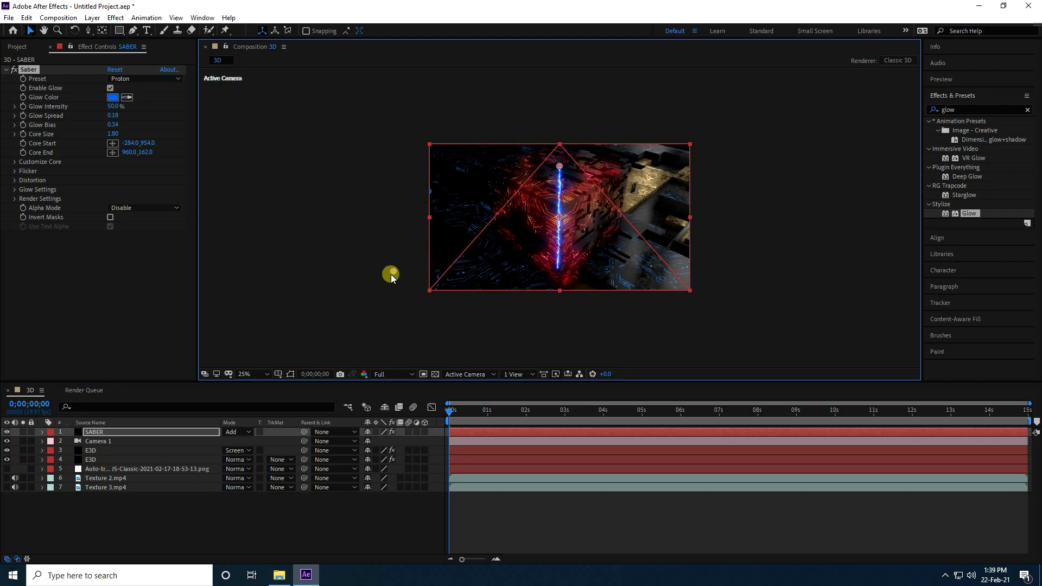
{"action": "key", "text": "period"}
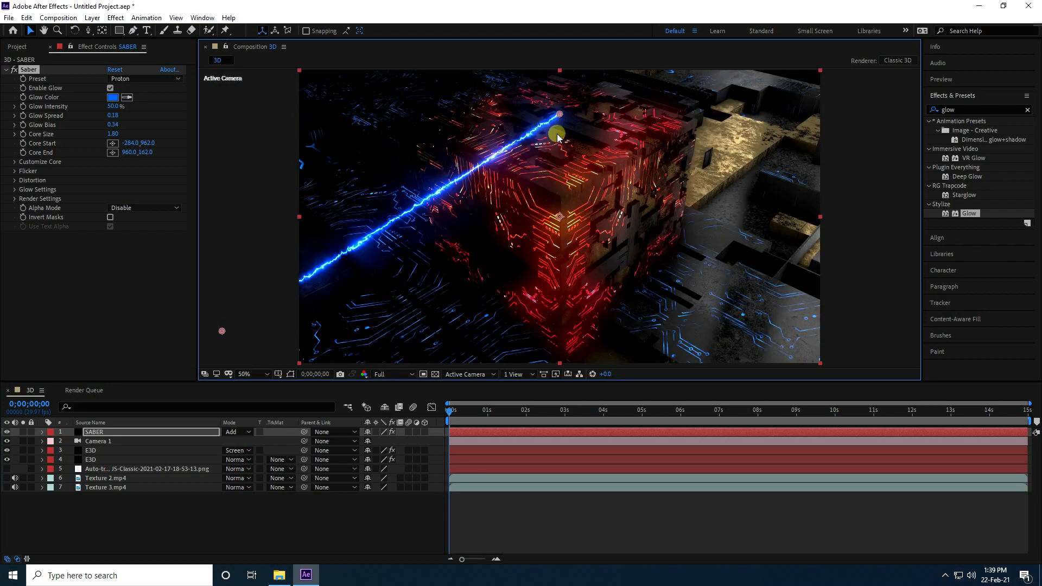
{"action": "left_click_drag", "start_coordinate": [556, 116], "coordinate": [487, 230]}
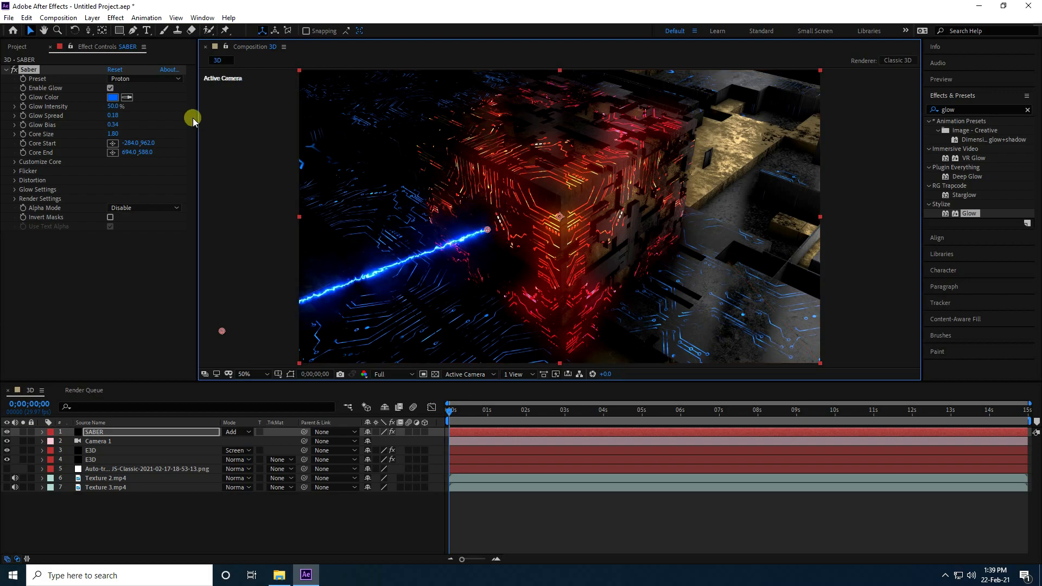
{"action": "left_click", "coordinate": [112, 97]}
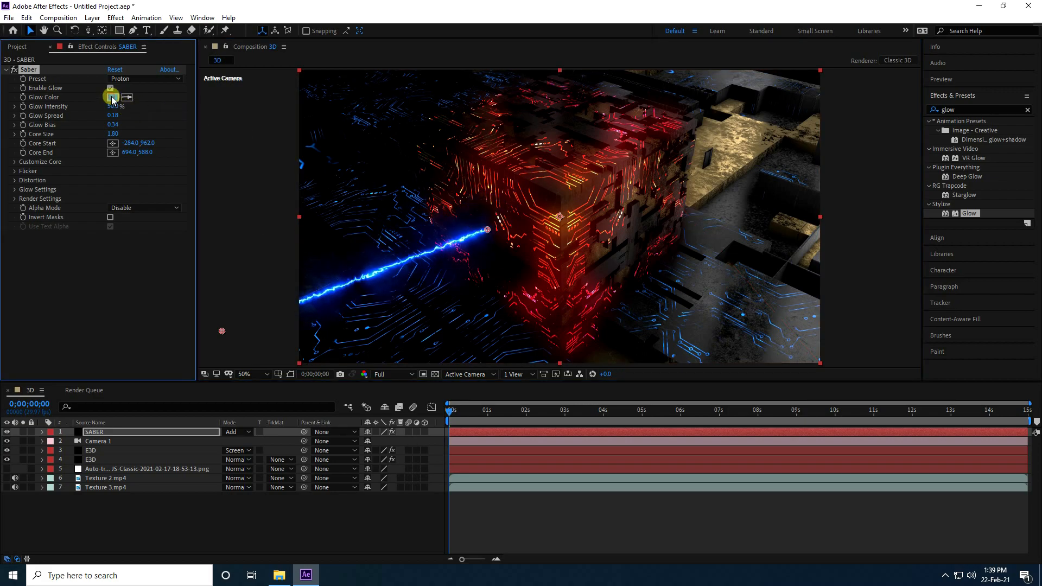
{"action": "left_click_drag", "start_coordinate": [535, 373], "coordinate": [530, 305]}
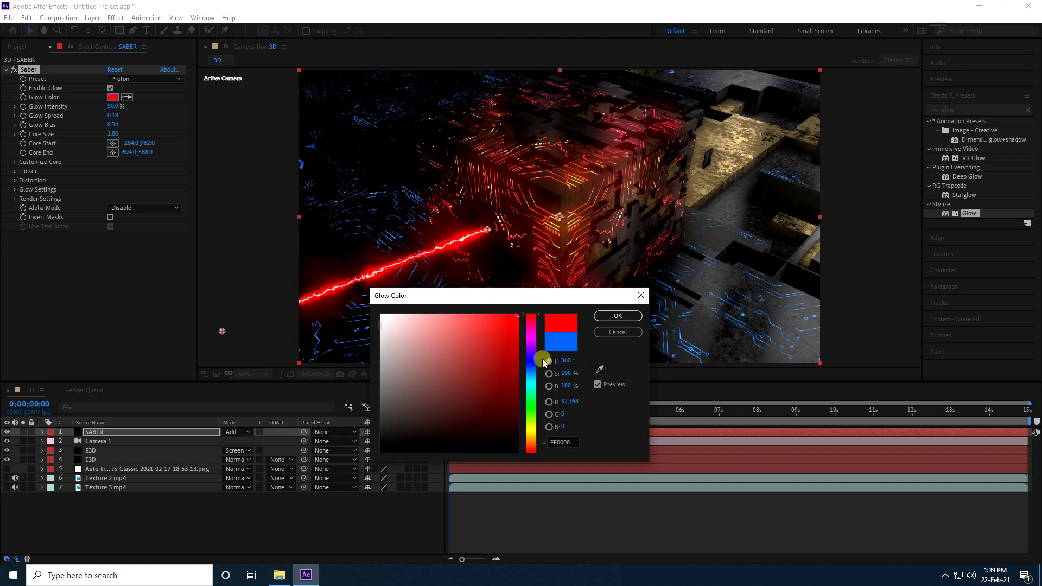
{"action": "left_click", "coordinate": [488, 383]}
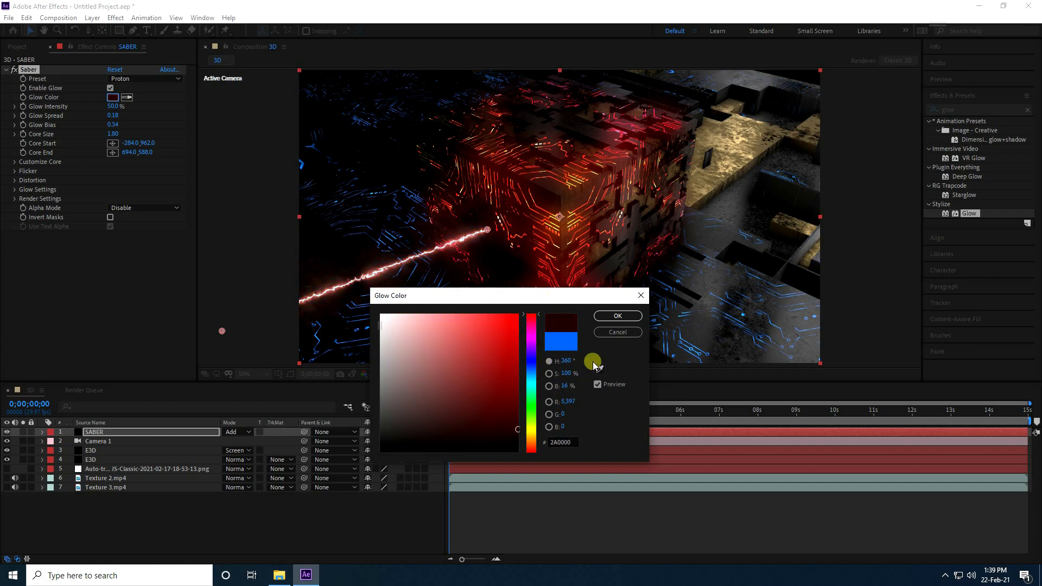
{"action": "left_click", "coordinate": [612, 332]}
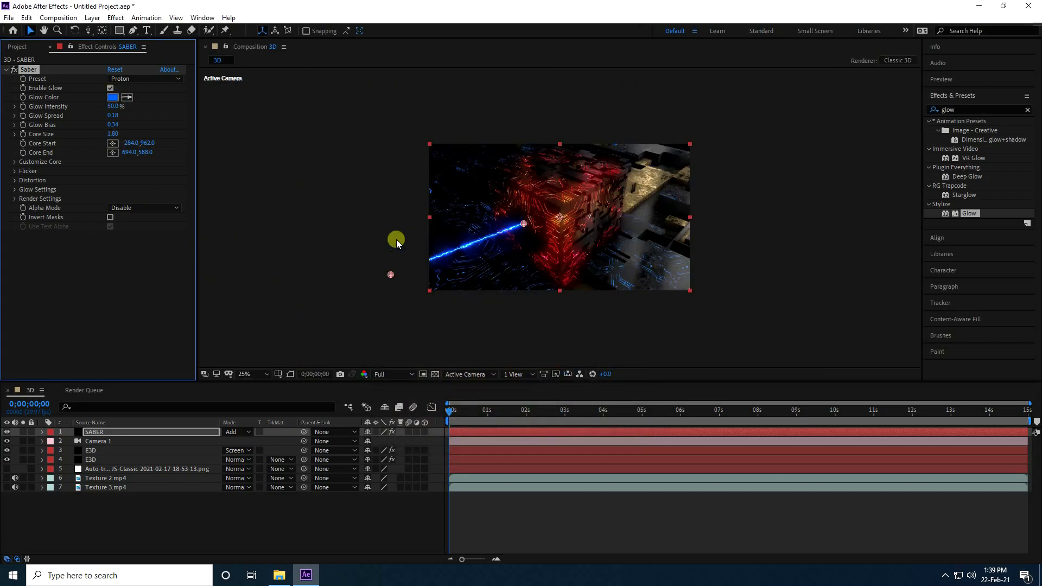
Step: Apply the Glow effect to the SABER layer with a Glow Threshold of 50% and a Glow Radius of 50
{"action": "left_click_drag", "start_coordinate": [970, 213], "coordinate": [121, 433]}
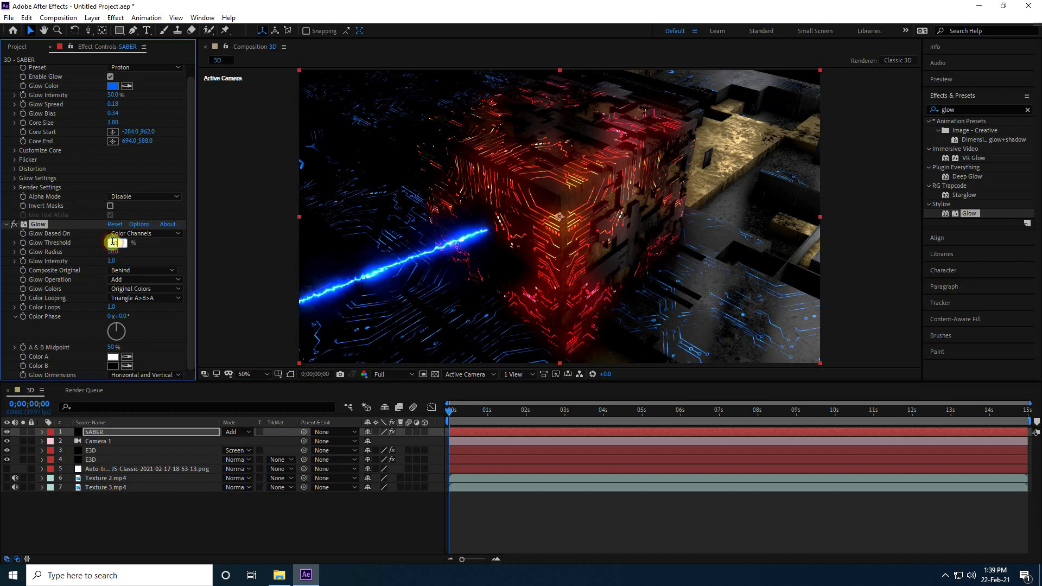
{"action": "left_click", "coordinate": [154, 252]}
{"action": "scroll", "coordinate": [478, 197], "scroll_direction": "down", "scroll_amount": 2}
{"action": "scroll", "coordinate": [478, 198], "scroll_direction": "up", "scroll_amount": 2}
{"action": "left_click", "coordinate": [6, 224]}
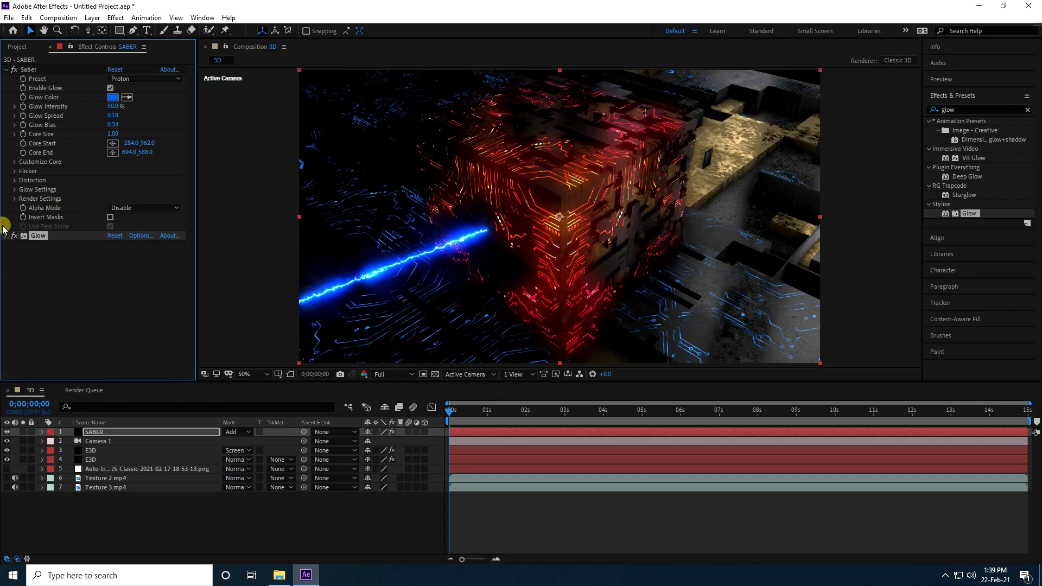
Step: Refine the saber beam's ends, moving Core End to about 706, 572 and Core Start to about -248, 1058
{"action": "left_click", "coordinate": [28, 70]}
{"action": "left_click_drag", "start_coordinate": [491, 234], "coordinate": [494, 229]}
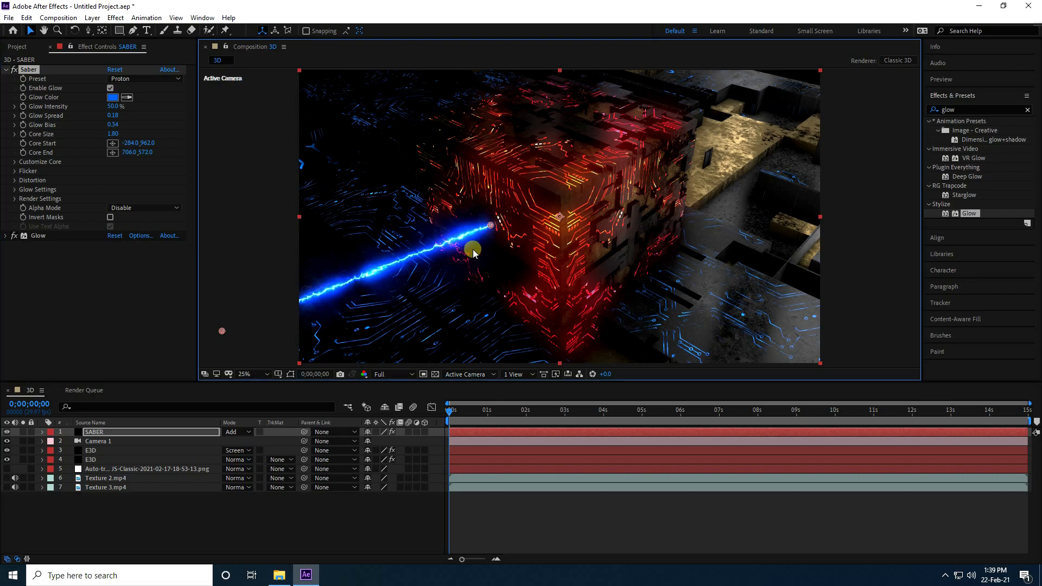
{"action": "scroll", "coordinate": [470, 254], "scroll_direction": "down", "scroll_amount": 2}
{"action": "left_click_drag", "start_coordinate": [390, 279], "coordinate": [396, 287]}
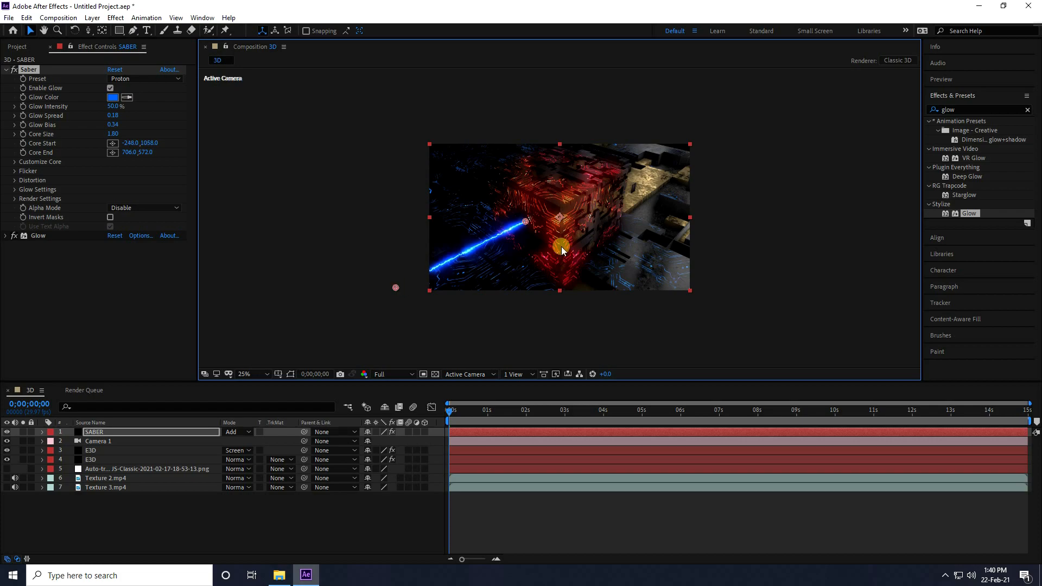
Step: Duplicate the SABER layer and move the copy's beam behind the cube, with Core Start about 1452, 202 and Core End about 1990, -84
{"action": "left_click", "coordinate": [96, 434]}
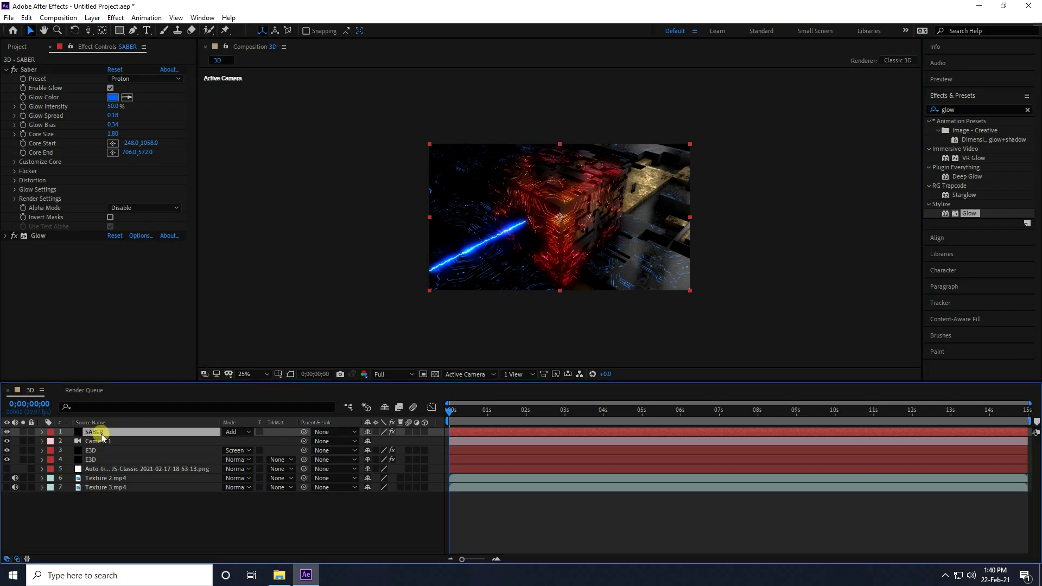
{"action": "key", "text": "ctrl+d"}
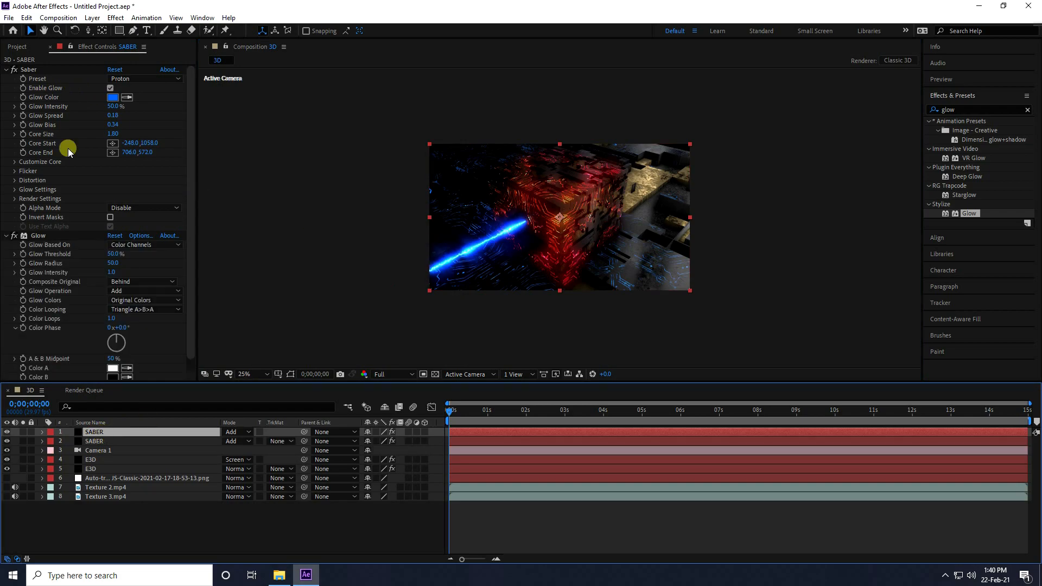
{"action": "left_click", "coordinate": [7, 236]}
{"action": "left_click", "coordinate": [28, 69]}
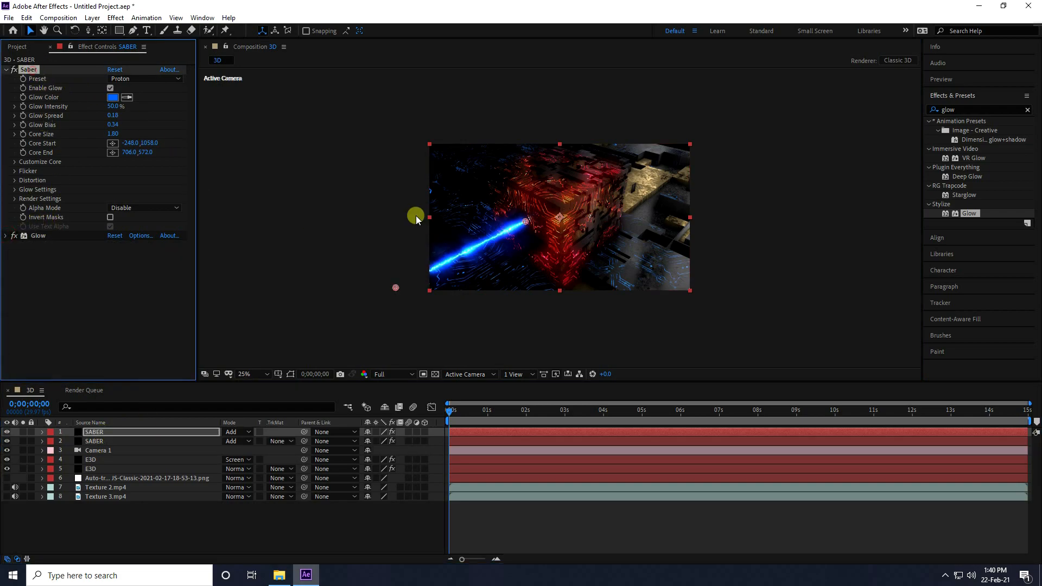
{"action": "left_click_drag", "start_coordinate": [527, 221], "coordinate": [702, 131]}
{"action": "left_click_drag", "start_coordinate": [397, 288], "coordinate": [541, 235]}
{"action": "left_click", "coordinate": [749, 178]}
Step: Fine-tune the second saber beam's Core Start against the cube's far corner at about 1467, 193
{"action": "key", "text": "period"}
{"action": "scroll", "coordinate": [656, 165], "scroll_direction": "up", "scroll_amount": 2}
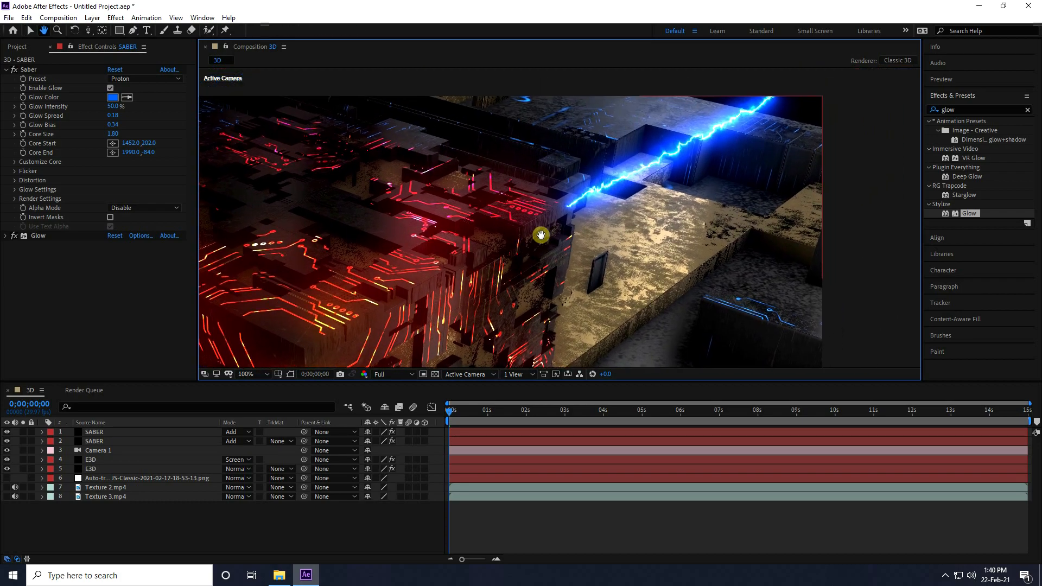
{"action": "left_click", "coordinate": [29, 70]}
{"action": "left_click_drag", "start_coordinate": [595, 208], "coordinate": [519, 222]}
{"action": "scroll", "coordinate": [561, 219], "scroll_direction": "up", "scroll_amount": 2}
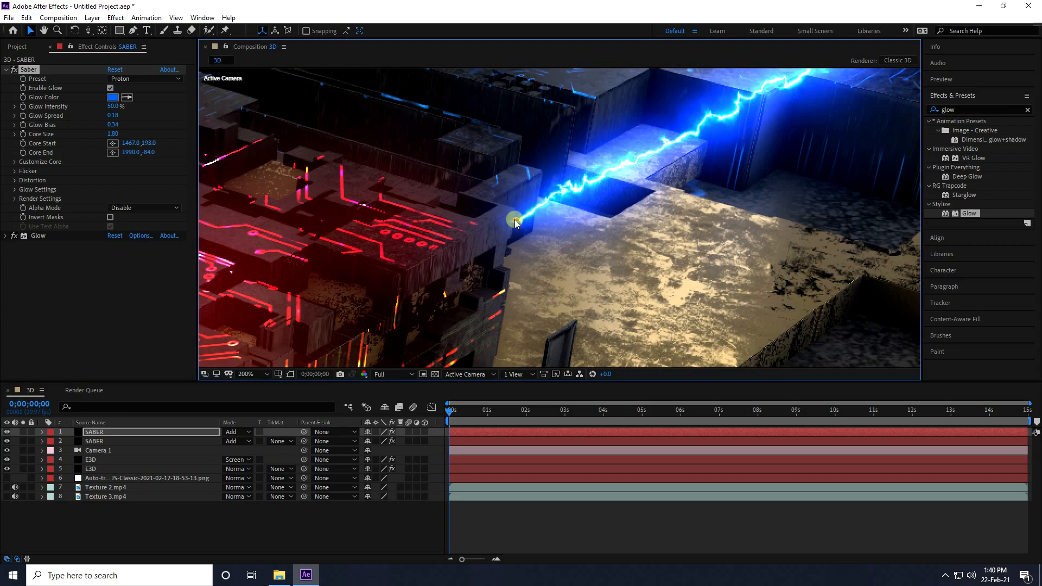
{"action": "scroll", "coordinate": [542, 229], "scroll_direction": "down", "scroll_amount": 4}
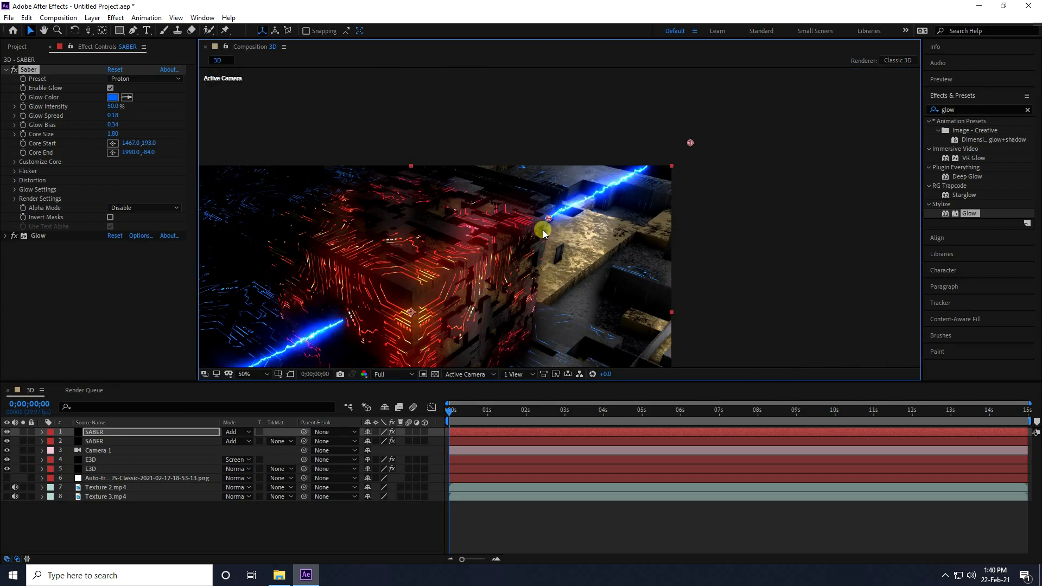
{"action": "left_click", "coordinate": [251, 374]}
{"action": "left_click", "coordinate": [268, 192]}
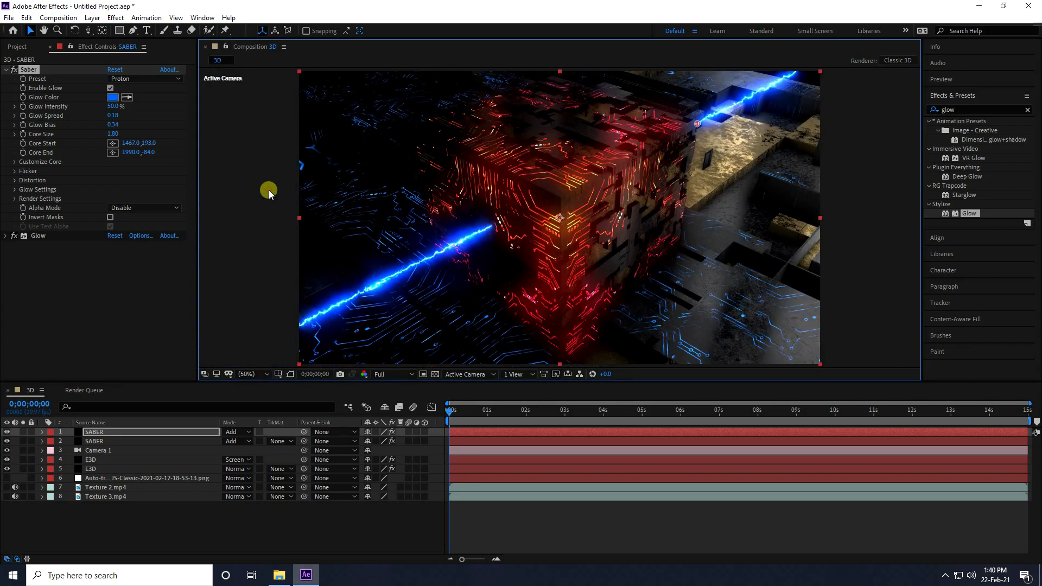
{"action": "left_click", "coordinate": [246, 241]}
Step: Duplicate the second SABER layer and aim the copy's beam at the cube's side, Core Start about 1255, 521 and Core End about 2170, 960
{"action": "key", "text": "comma"}
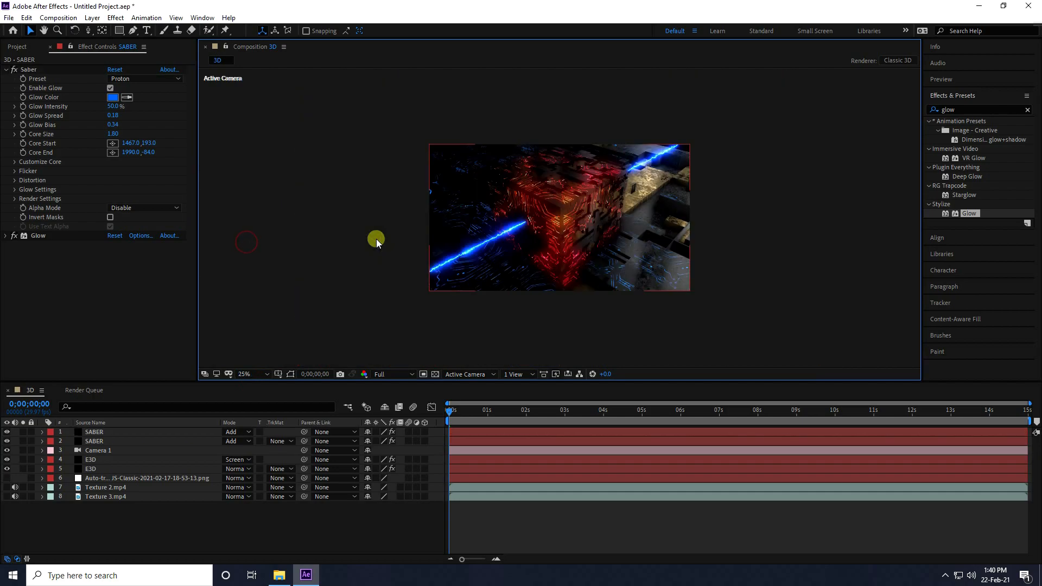
{"action": "left_click", "coordinate": [97, 433]}
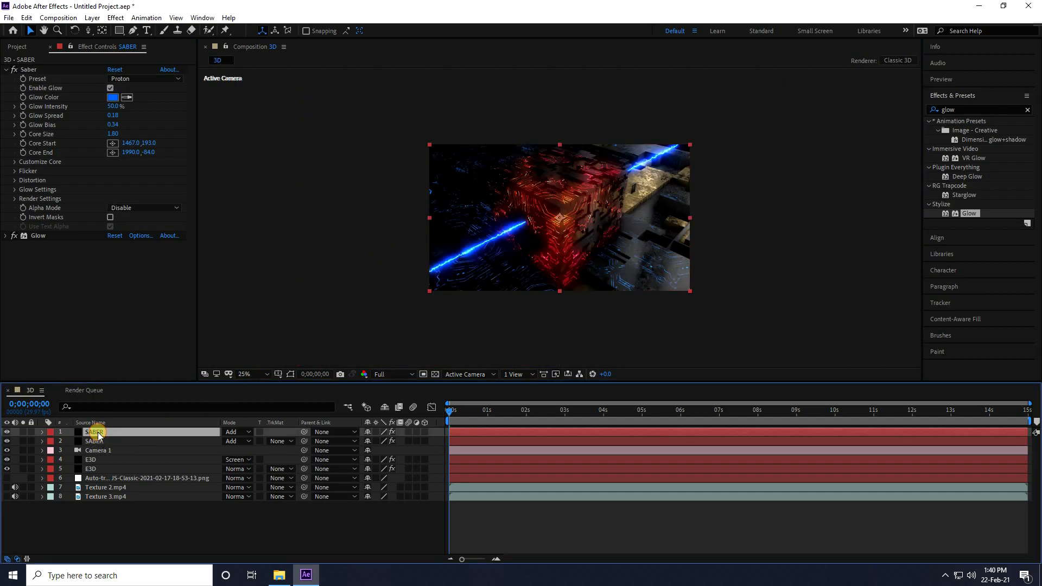
{"action": "key", "text": "ctrl+d"}
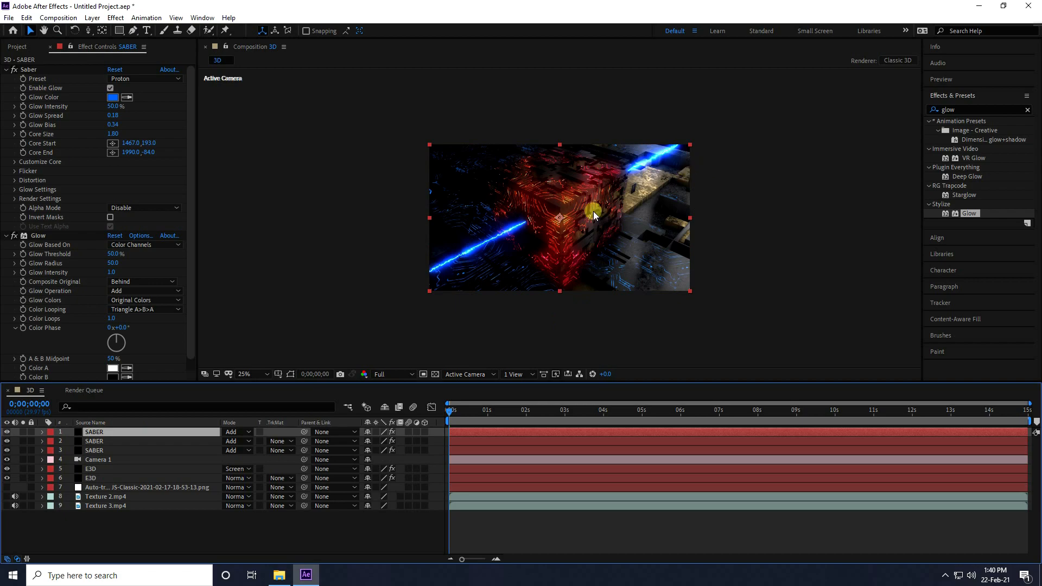
{"action": "left_click", "coordinate": [31, 69]}
{"action": "left_click_drag", "start_coordinate": [702, 133], "coordinate": [719, 249]}
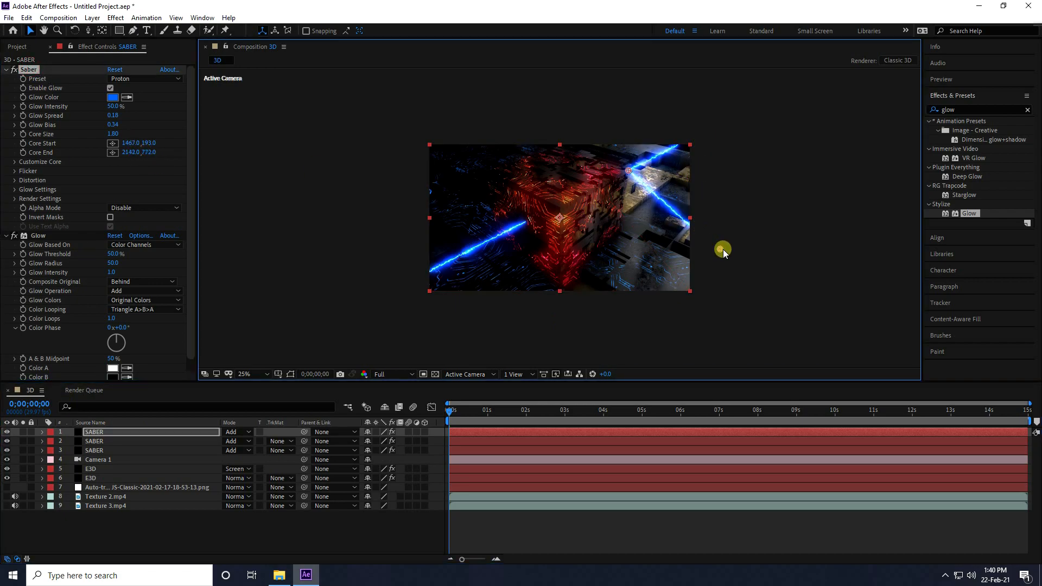
{"action": "left_click_drag", "start_coordinate": [602, 207], "coordinate": [600, 216]}
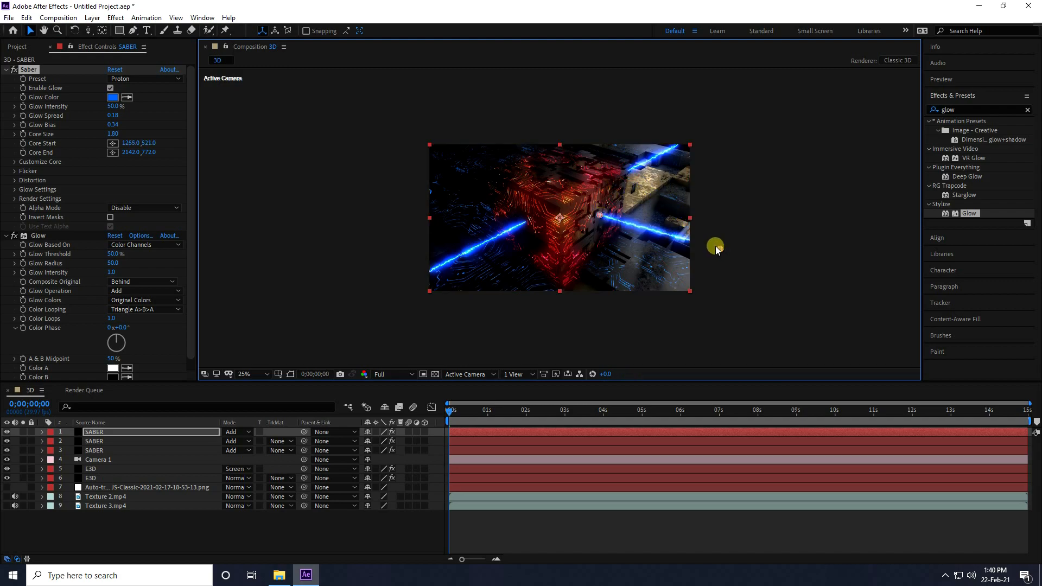
{"action": "left_click_drag", "start_coordinate": [718, 257], "coordinate": [721, 273]}
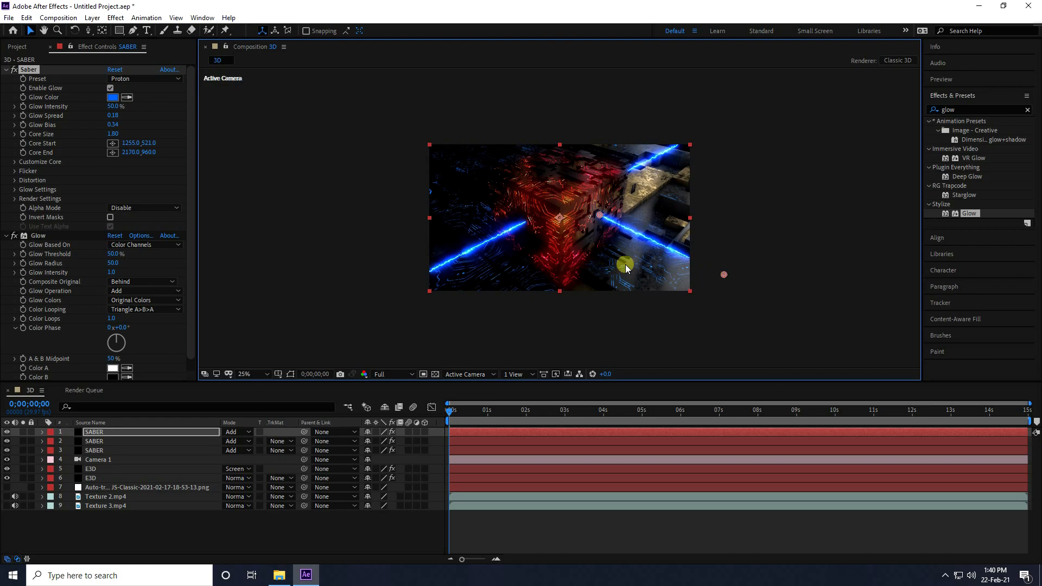
Step: Duplicate the newest SABER layer for a fourth beam behind the cube, with Core Start about -45, -91 and Core End about 534, 184
{"action": "left_click", "coordinate": [87, 433]}
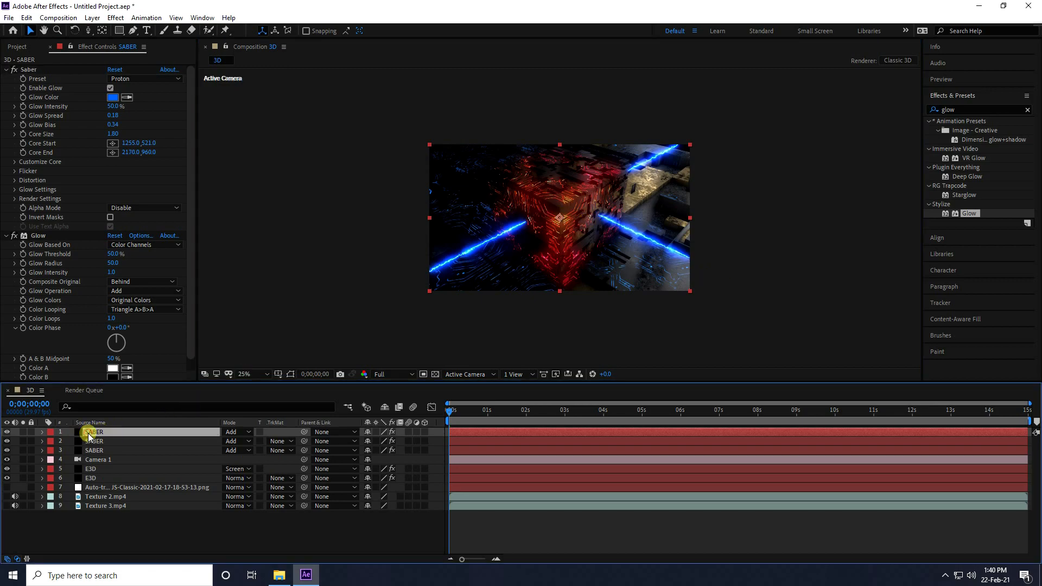
{"action": "key", "text": "ctrl+d"}
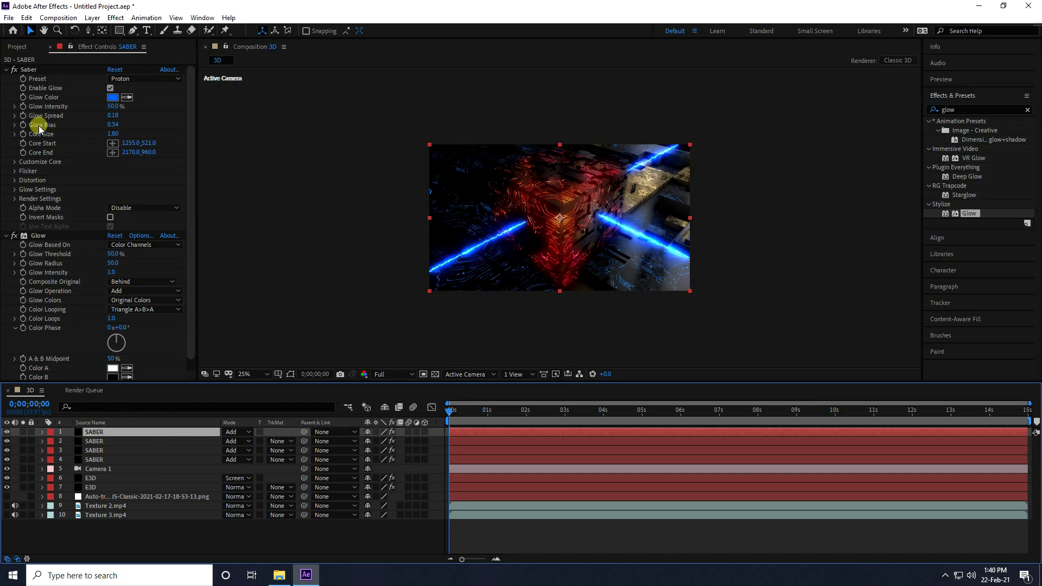
{"action": "left_click", "coordinate": [38, 70]}
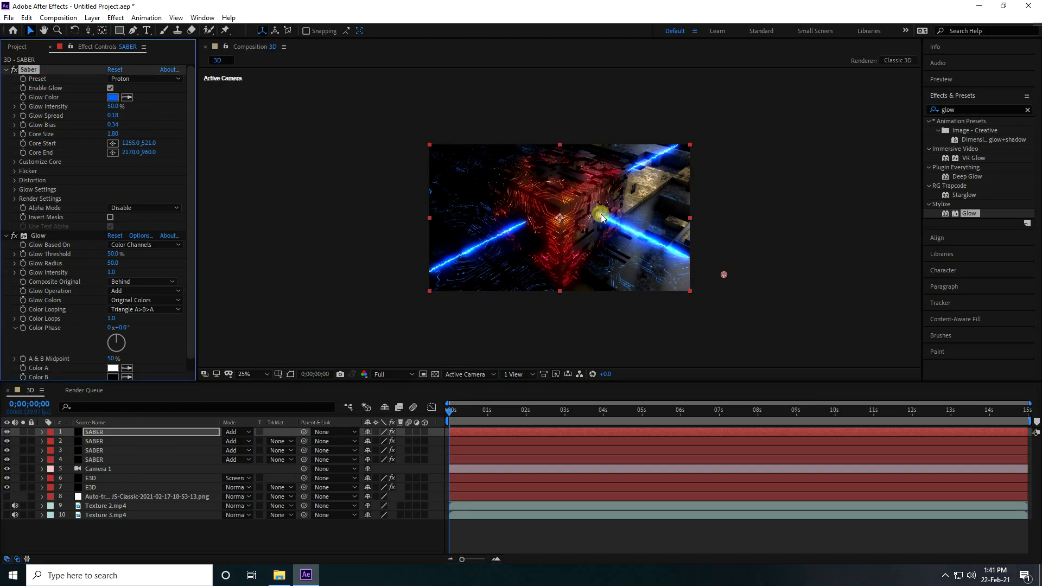
{"action": "left_click_drag", "start_coordinate": [601, 217], "coordinate": [424, 133]}
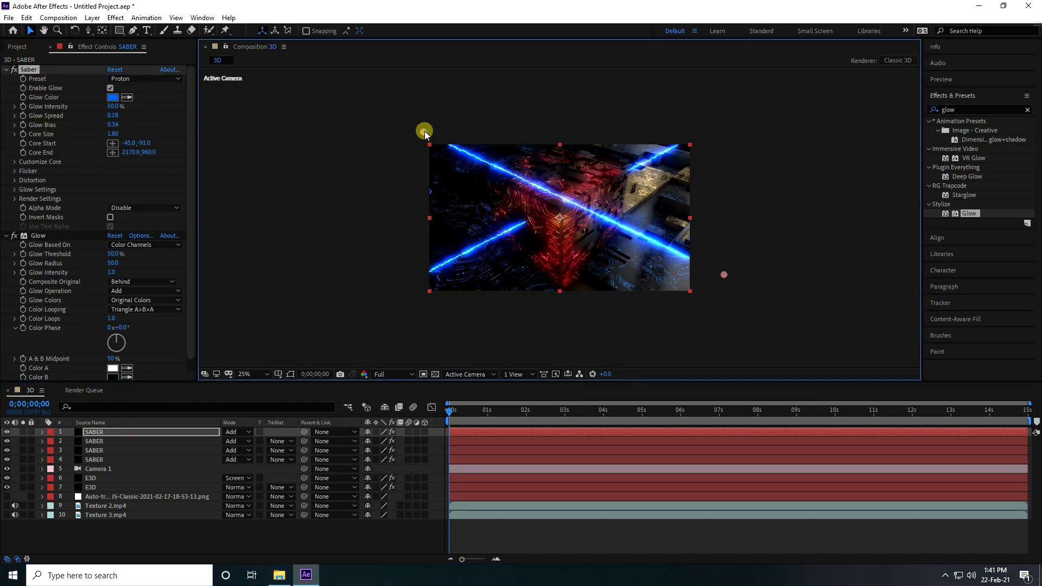
{"action": "left_click_drag", "start_coordinate": [724, 275], "coordinate": [504, 173]}
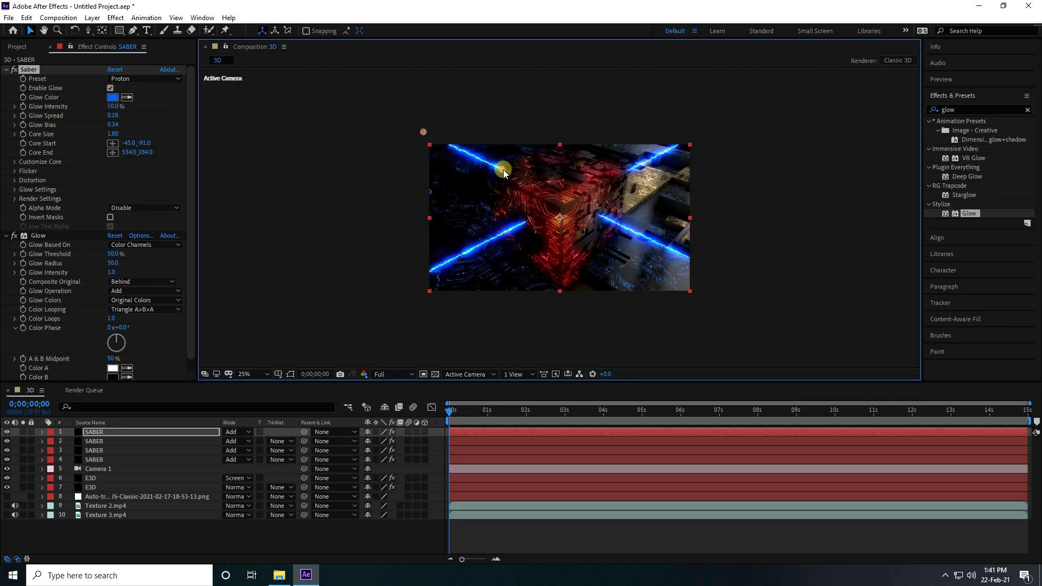
{"action": "left_click", "coordinate": [777, 226]}
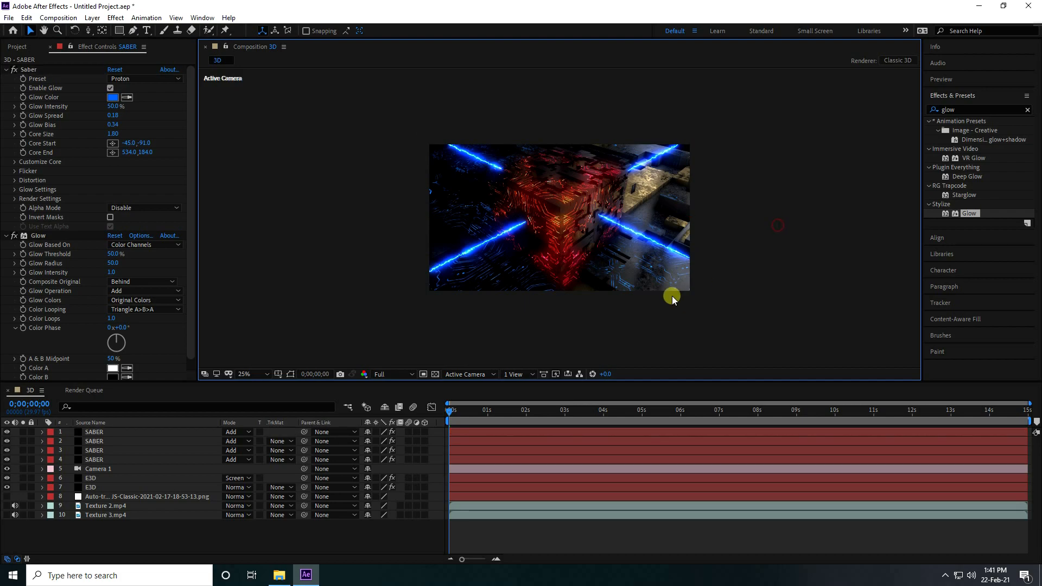
Step: Examine the four beams and the cube's circuits at 100% magnification, and fit the whole composition back in view
{"action": "key", "text": "period"}
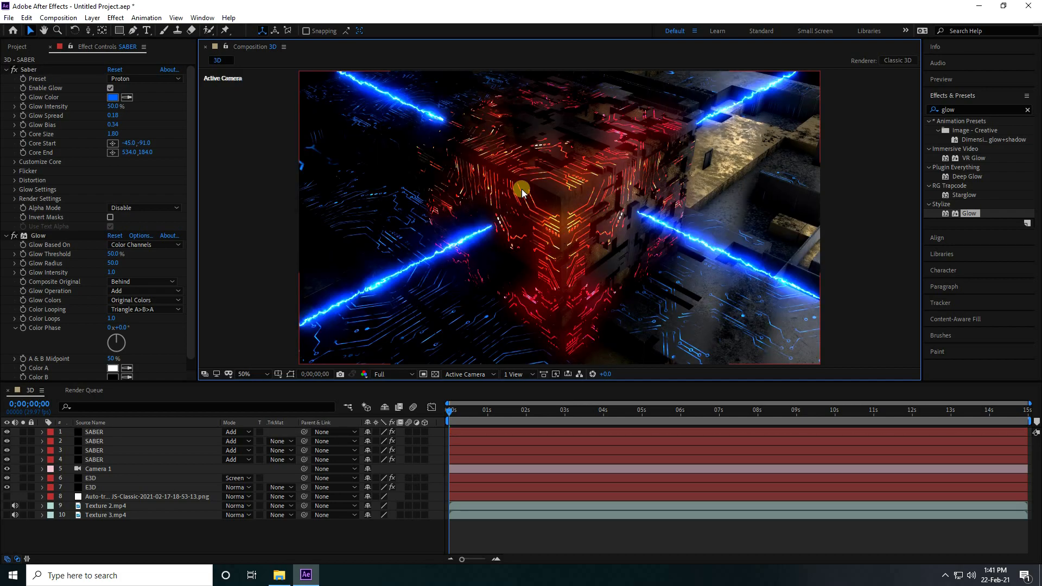
{"action": "left_click", "coordinate": [257, 375]}
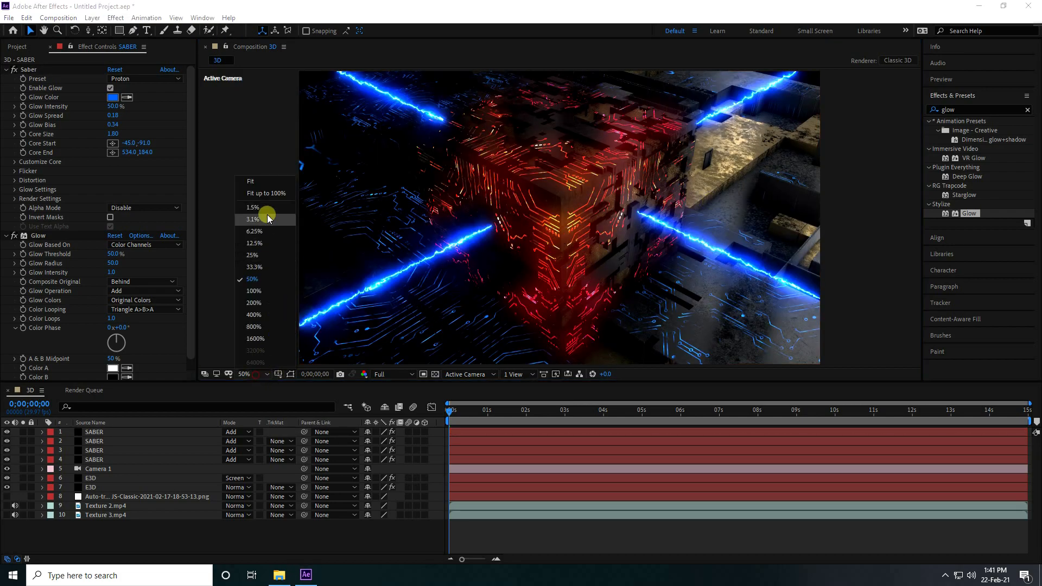
{"action": "left_click", "coordinate": [261, 288]}
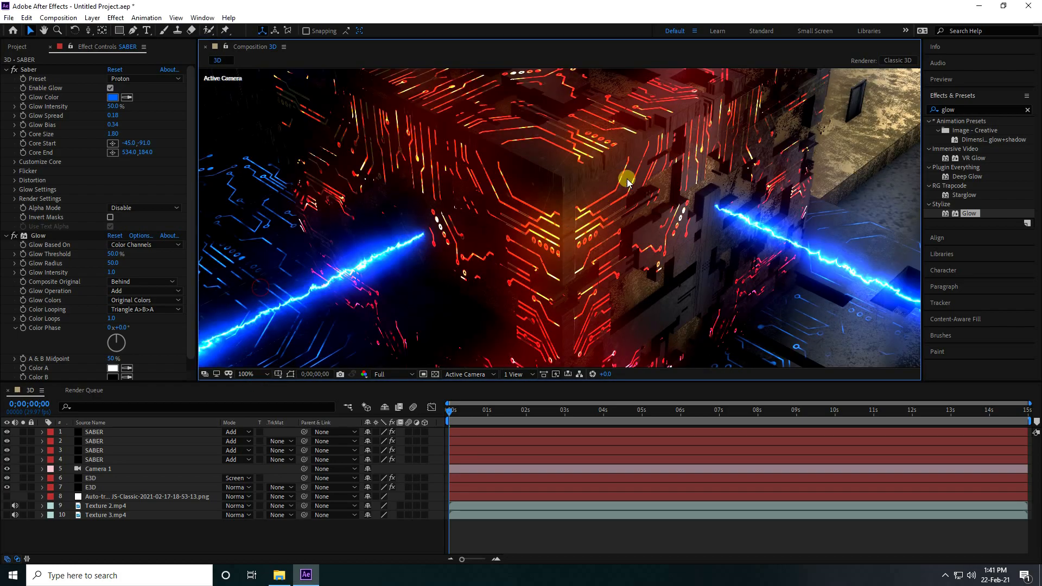
{"action": "left_click", "coordinate": [627, 196]}
{"action": "left_click_drag", "start_coordinate": [627, 196], "coordinate": [600, 316]}
{"action": "left_click", "coordinate": [250, 374]}
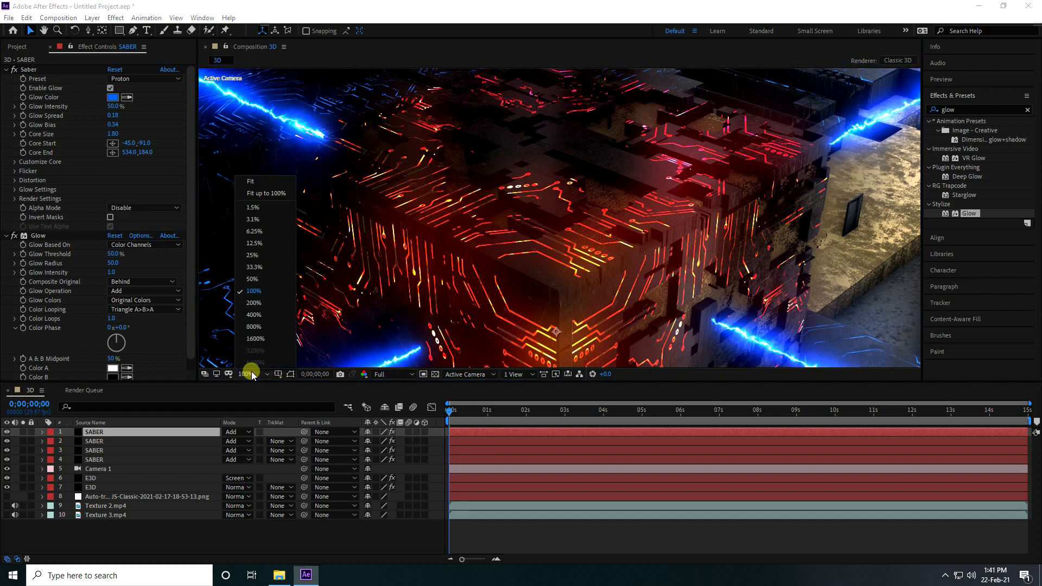
{"action": "left_click", "coordinate": [272, 195]}
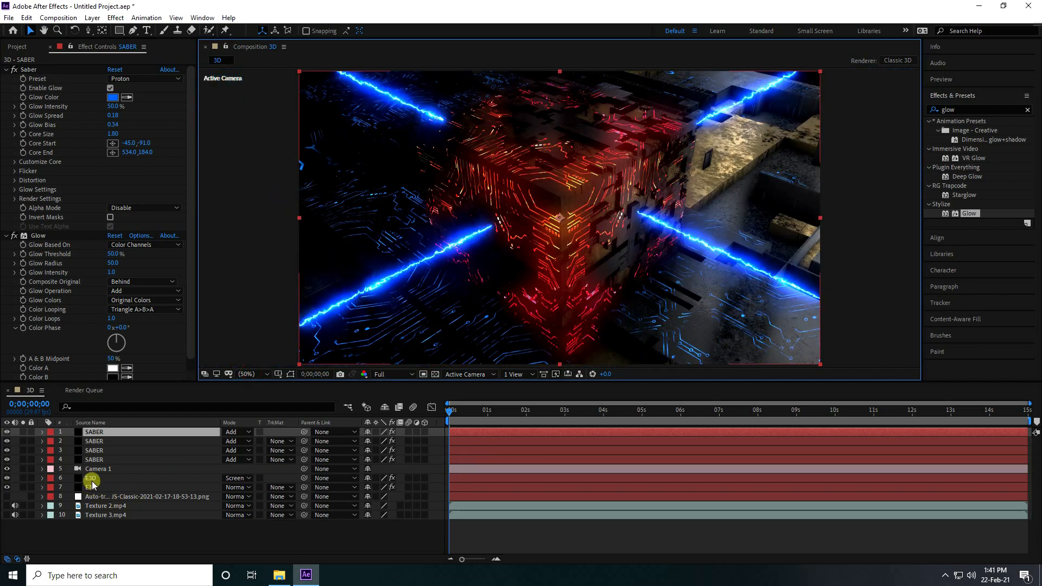
Step: Create an adjustment layer above all the other layers and apply the Curves effect to it
{"action": "left_click", "coordinate": [163, 543]}
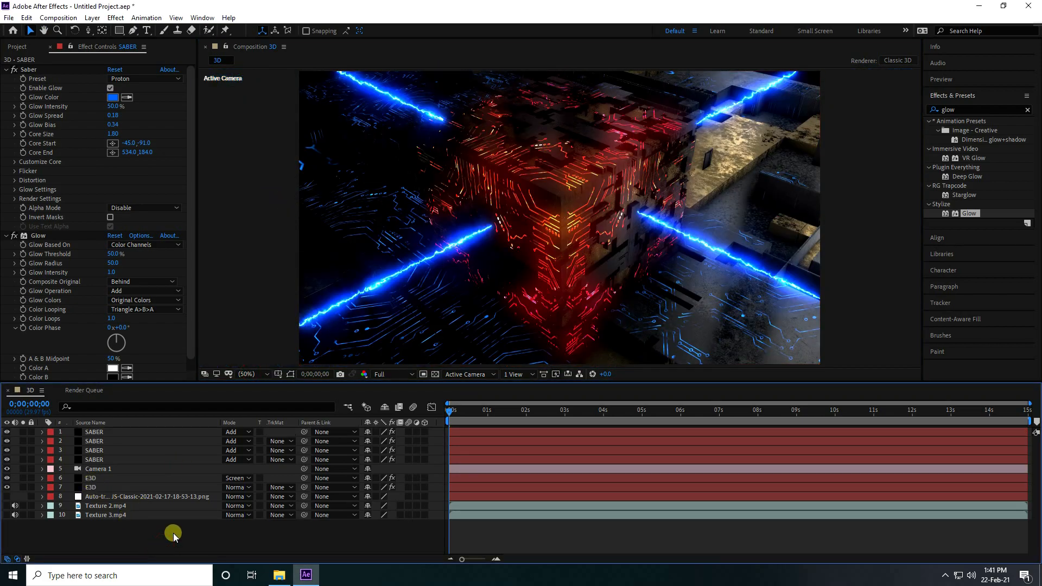
{"action": "right_click", "coordinate": [173, 535]}
{"action": "mouse_move", "coordinate": [228, 412]}
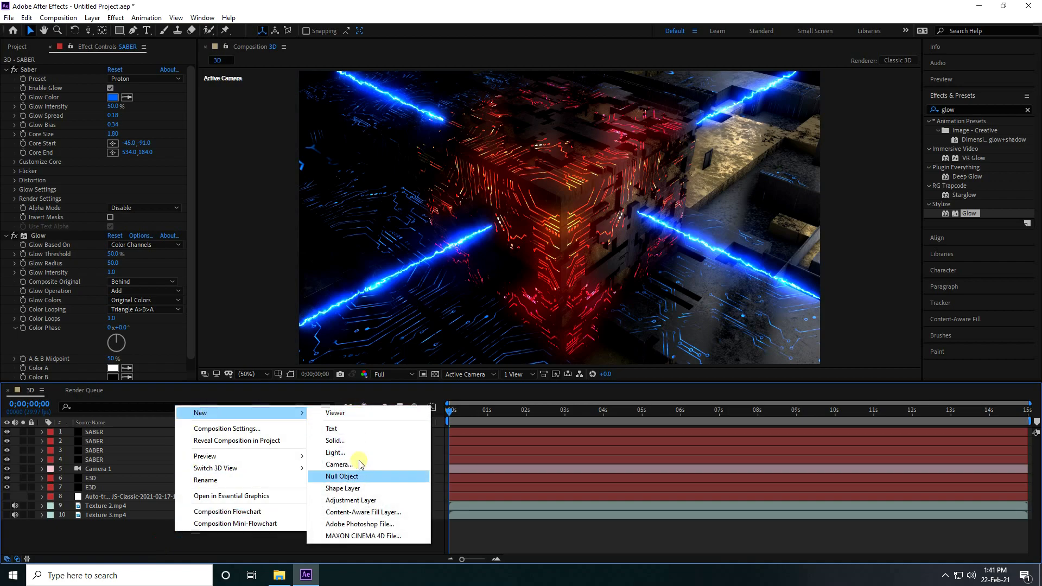
{"action": "left_click", "coordinate": [370, 503]}
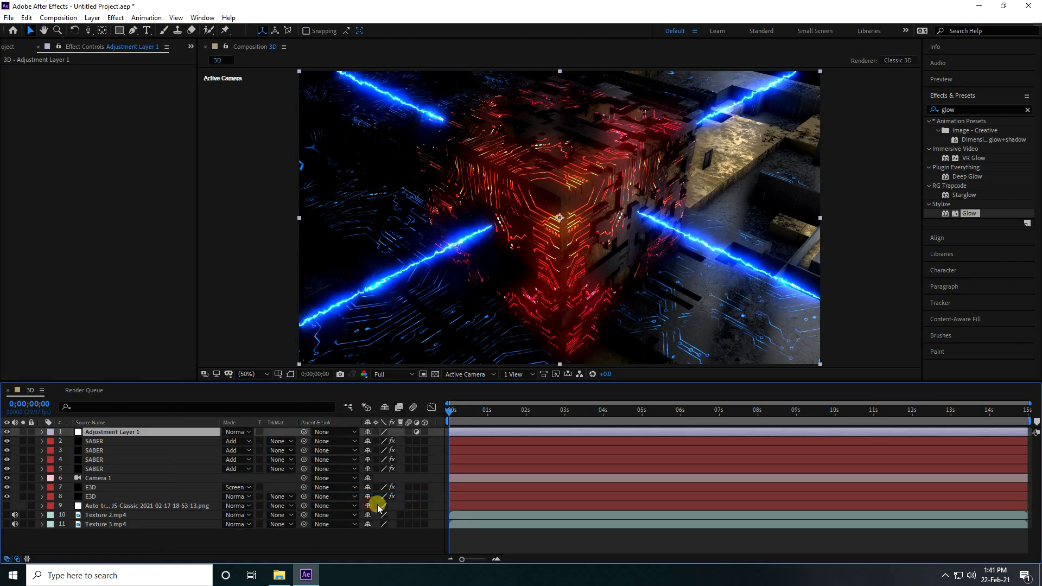
{"action": "left_click", "coordinate": [965, 108]}
{"action": "type", "text": "cur"}
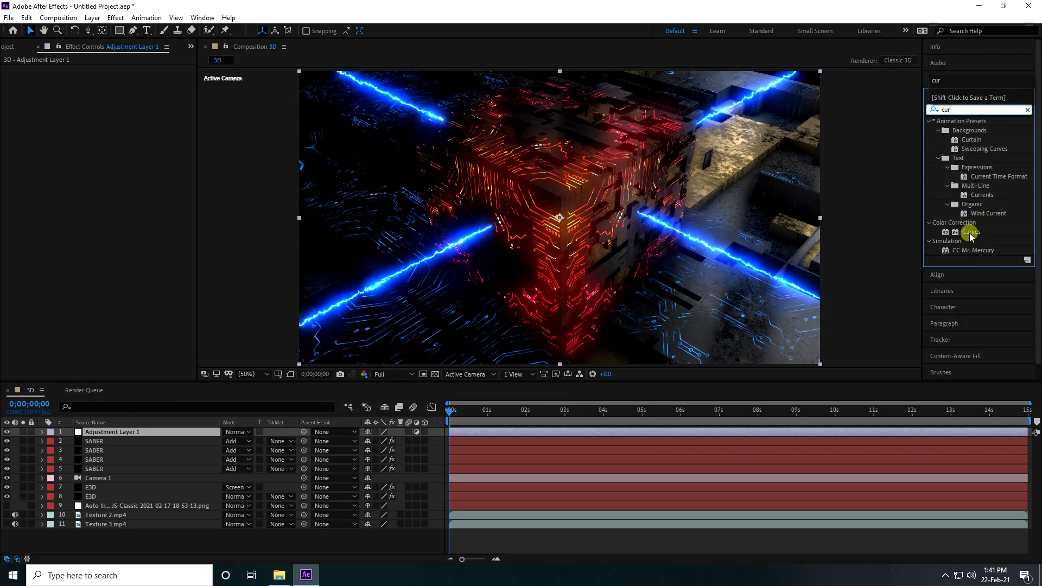
{"action": "left_click_drag", "start_coordinate": [971, 231], "coordinate": [146, 432]}
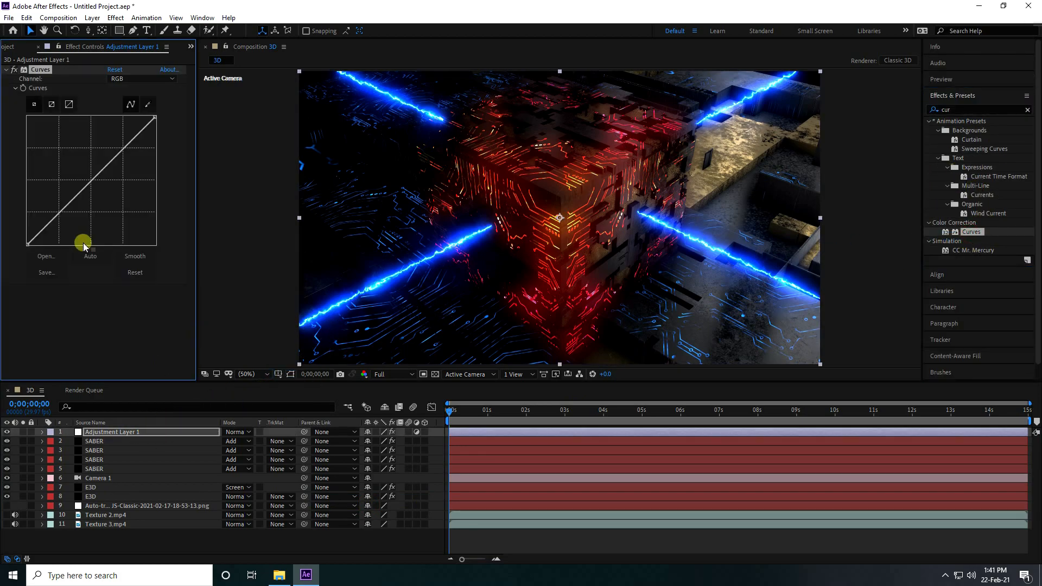
Step: Shape the adjustment layer's RGB curve into a gentle S for contrast, and try the Glow effect on the lower E3D layer
{"action": "left_click_drag", "start_coordinate": [126, 151], "coordinate": [121, 145]}
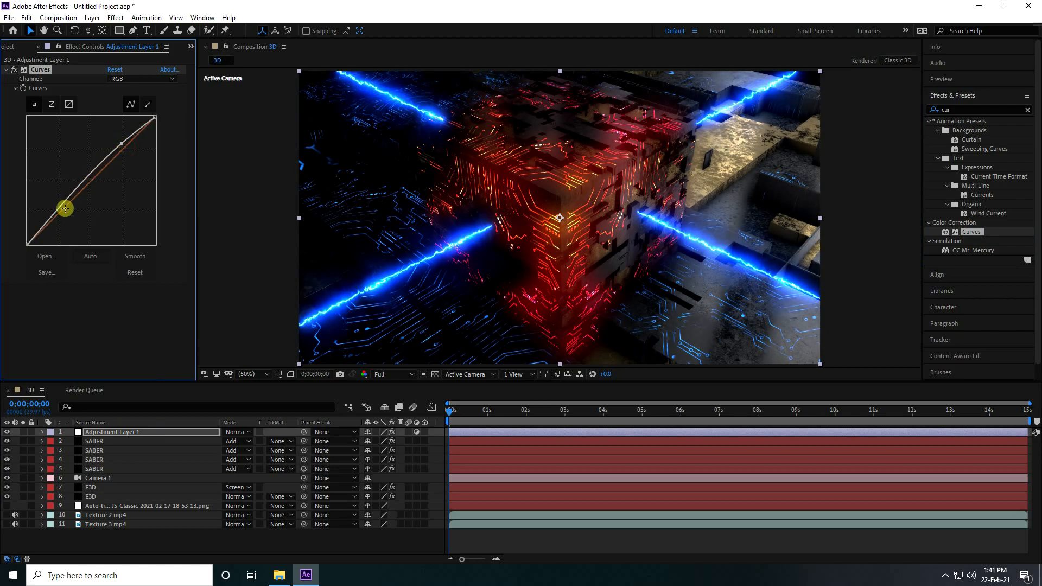
{"action": "left_click_drag", "start_coordinate": [50, 216], "coordinate": [57, 222]}
{"action": "left_click_drag", "start_coordinate": [968, 213], "coordinate": [110, 498]}
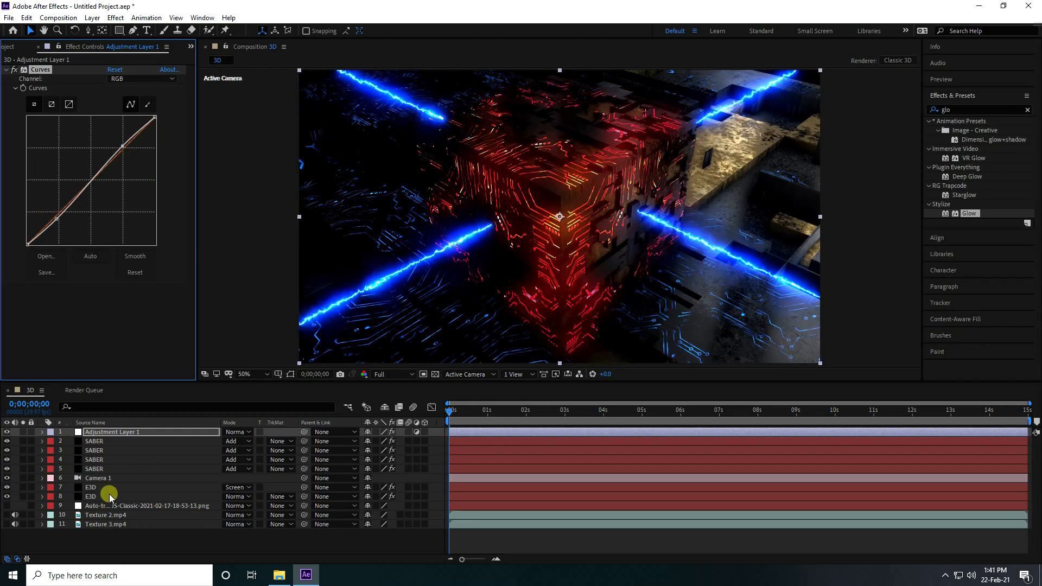
Step: Enable Depth of Field on Camera 1, with an Aperture of 50 pixels and a Blur Level of 50%
{"action": "left_click", "coordinate": [43, 478]}
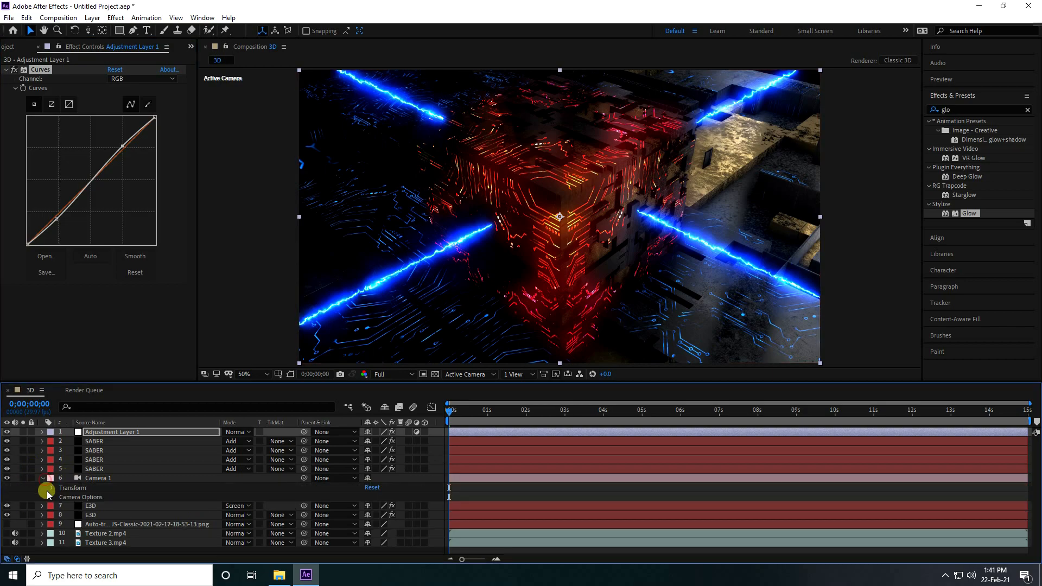
{"action": "left_click", "coordinate": [52, 497]}
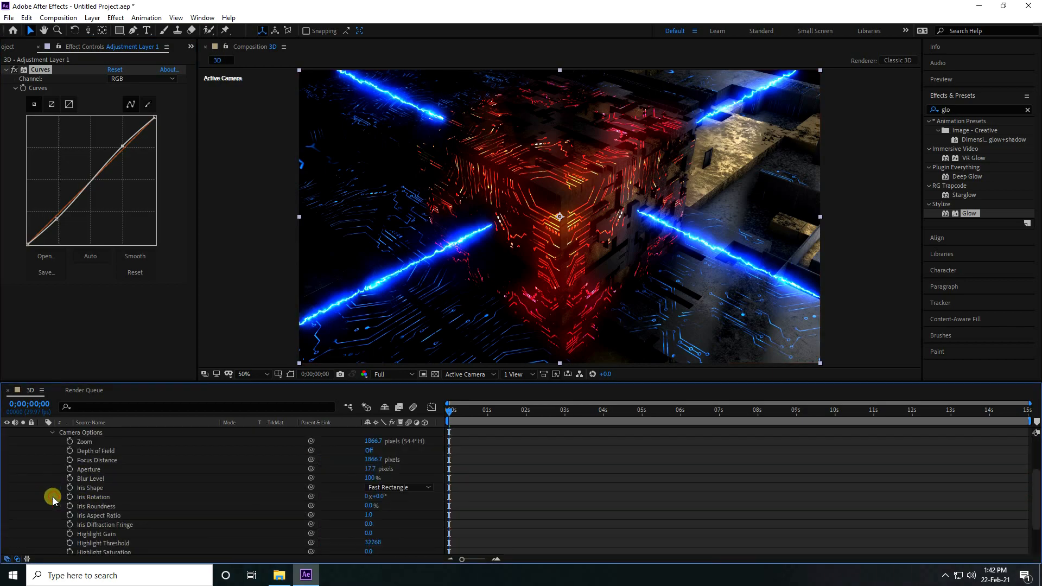
{"action": "left_click", "coordinate": [369, 450]}
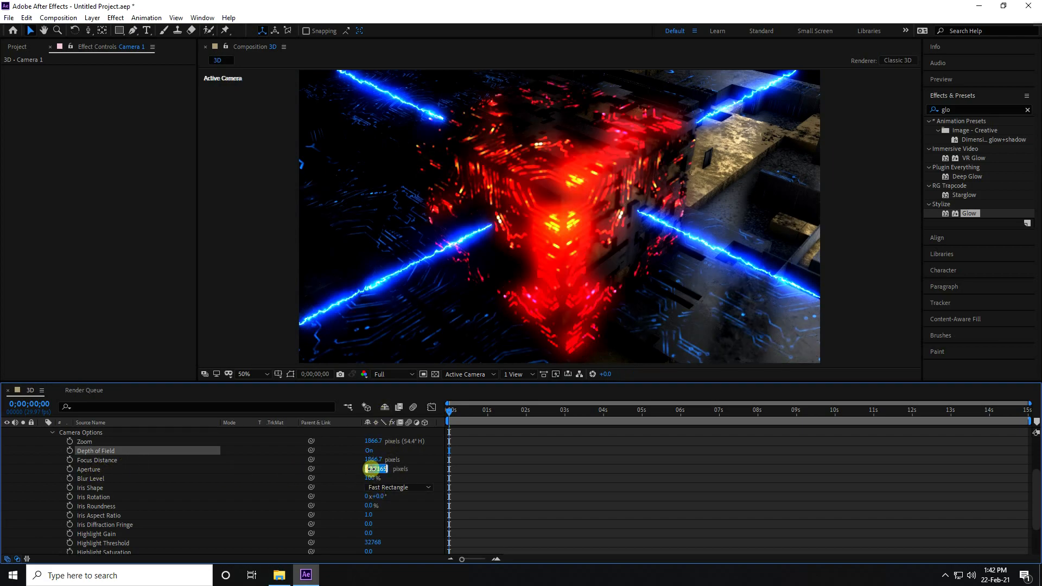
{"action": "type", "text": "500"}
{"action": "key", "text": "Tab"}
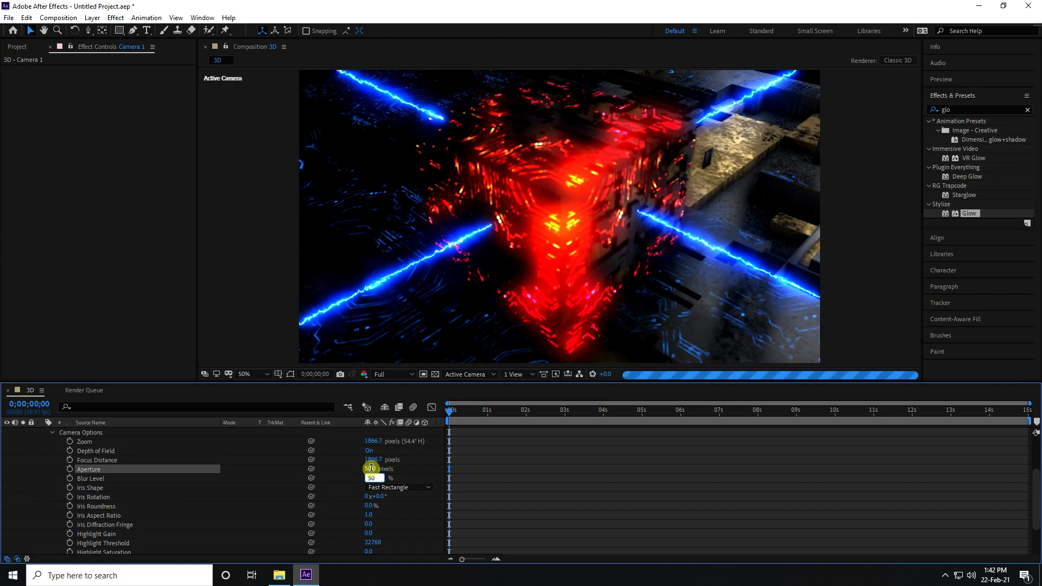
{"action": "key", "text": "Return"}
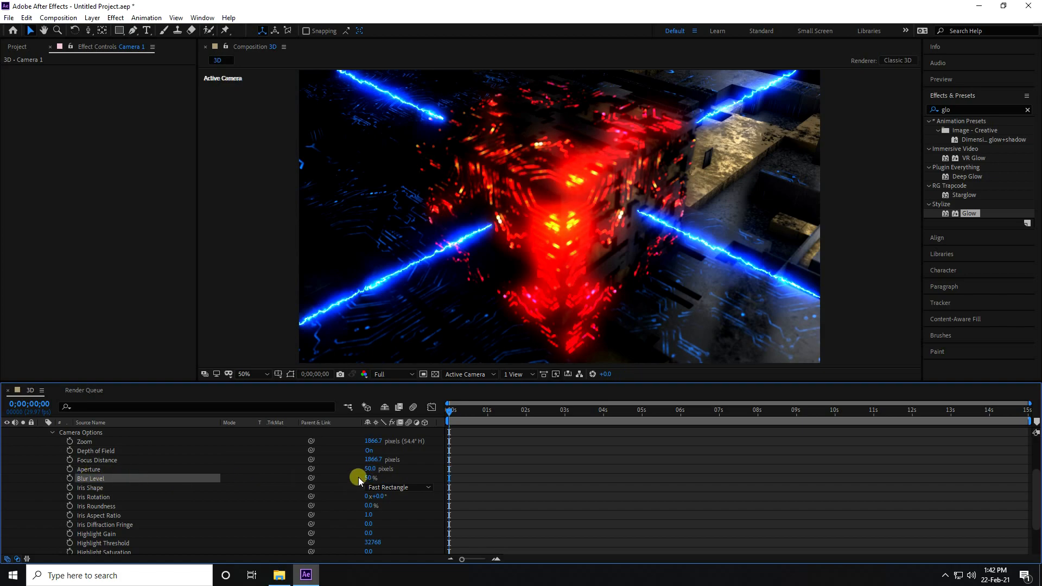
Step: Try a Focus Distance of 300 pixels on Camera 1
{"action": "left_click", "coordinate": [374, 469]}
{"action": "left_click", "coordinate": [375, 460]}
{"action": "type", "text": "300"}
{"action": "key", "text": "Return"}
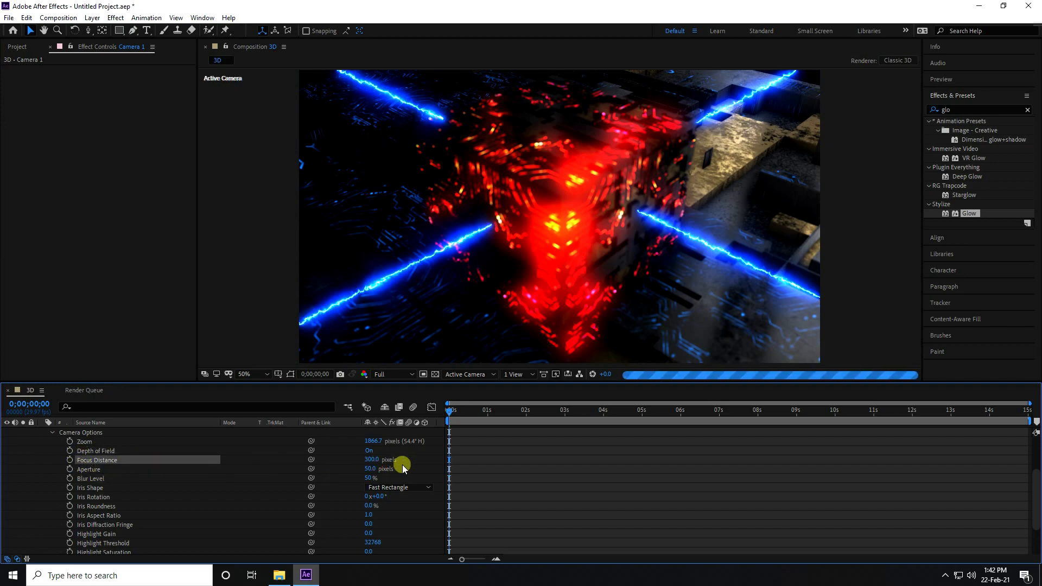
Step: Set Camera 1's Focus Distance to 500 pixels and collapse the camera's properties
{"action": "left_click", "coordinate": [368, 460]}
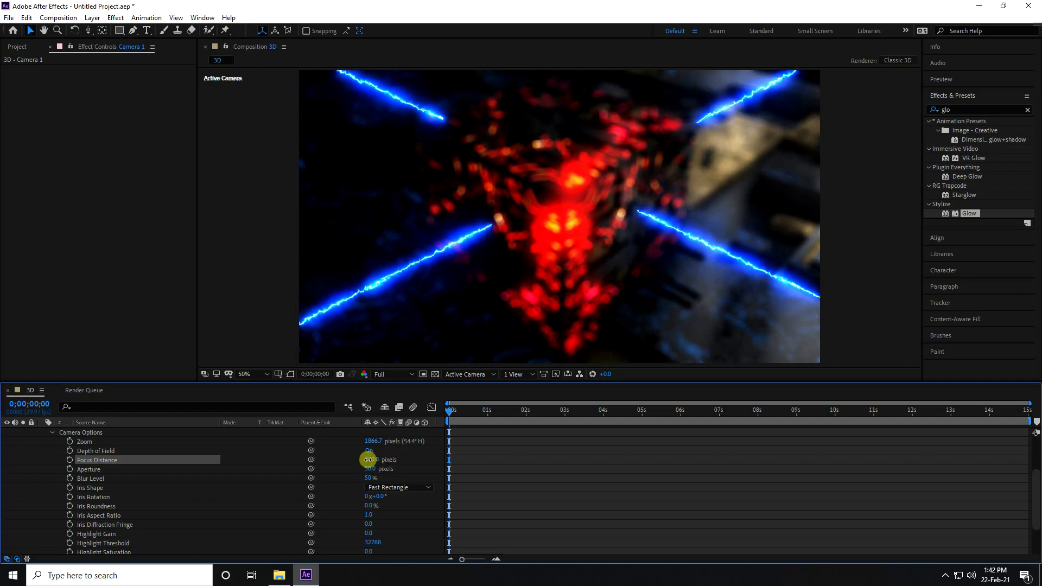
{"action": "type", "text": "500"}
{"action": "key", "text": "Return"}
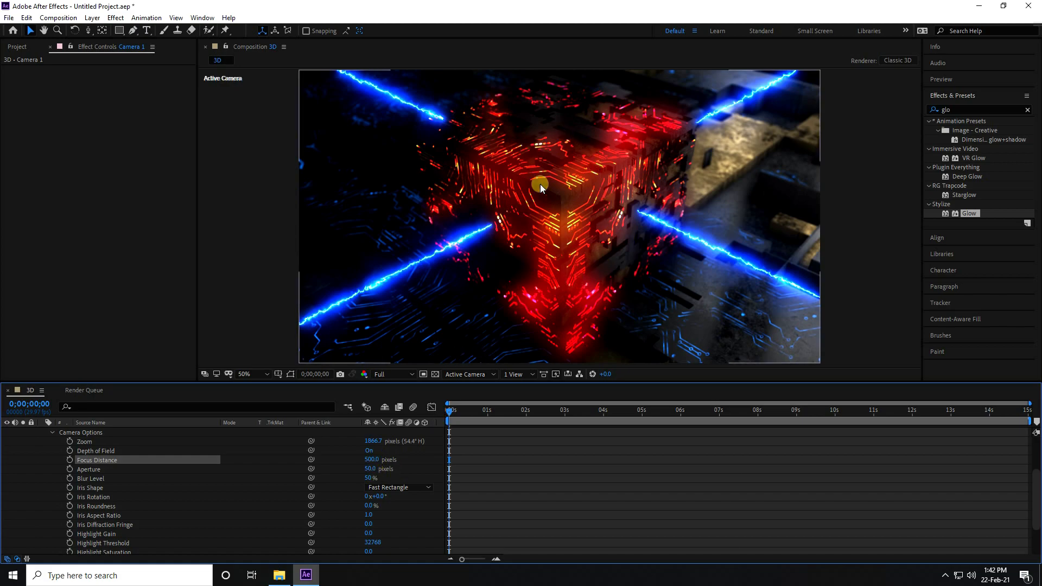
{"action": "key", "text": "comma"}
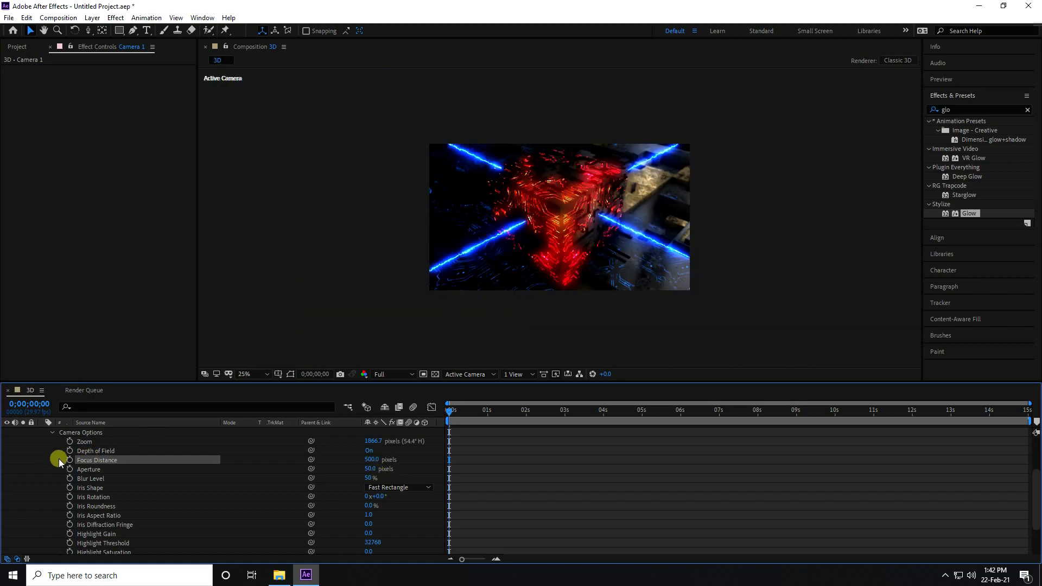
{"action": "scroll", "coordinate": [58, 458], "scroll_direction": "up", "scroll_amount": 3}
{"action": "left_click", "coordinate": [41, 478]}
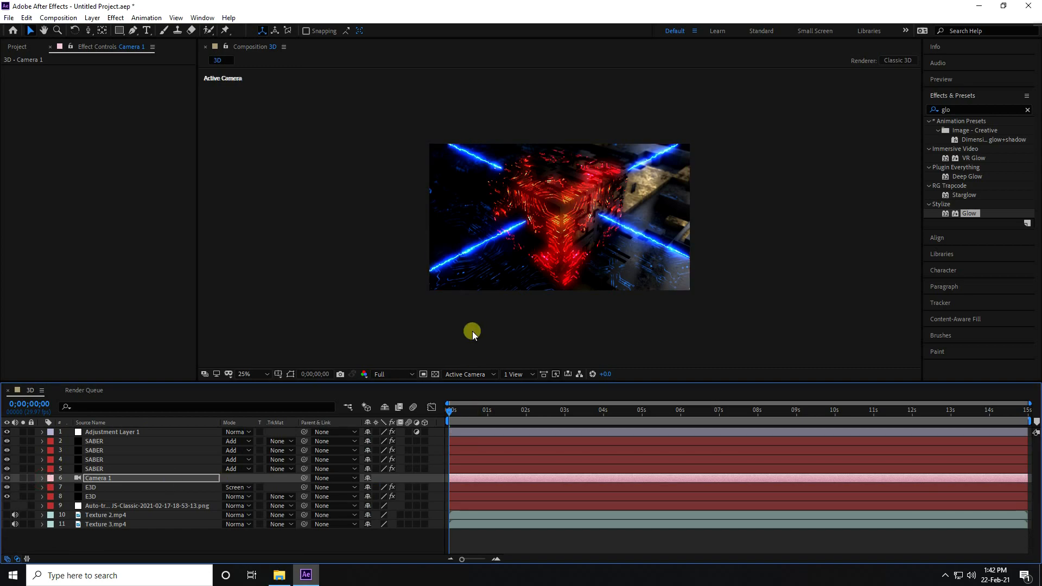